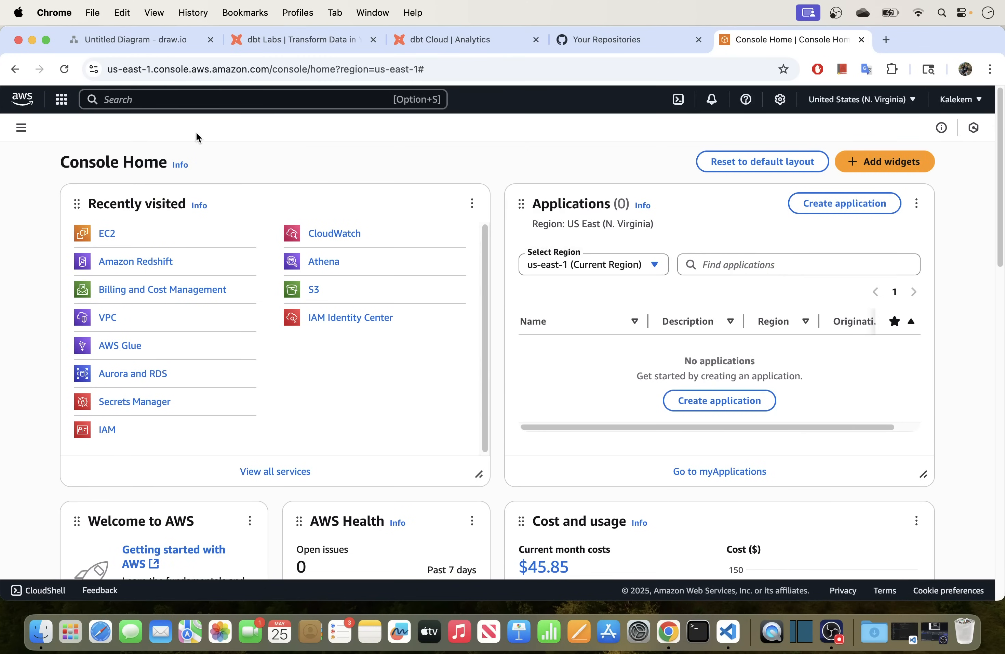
Click into the AWS services search bar on Console Home.
left_click(183, 104)
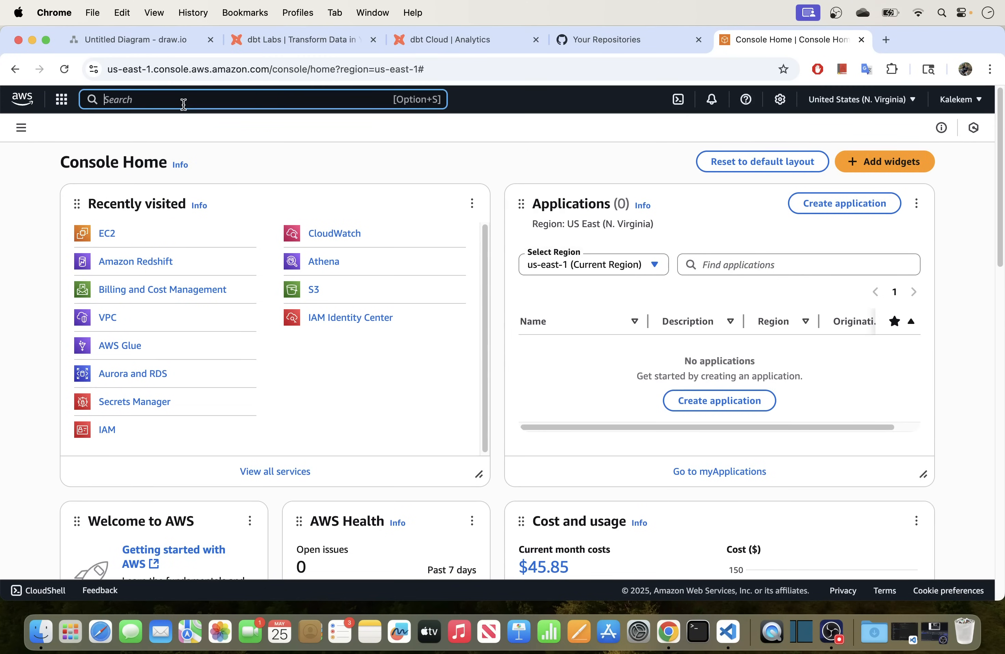
Search 'reds' and open Amazon Redshift in a new tab.
type("reds")
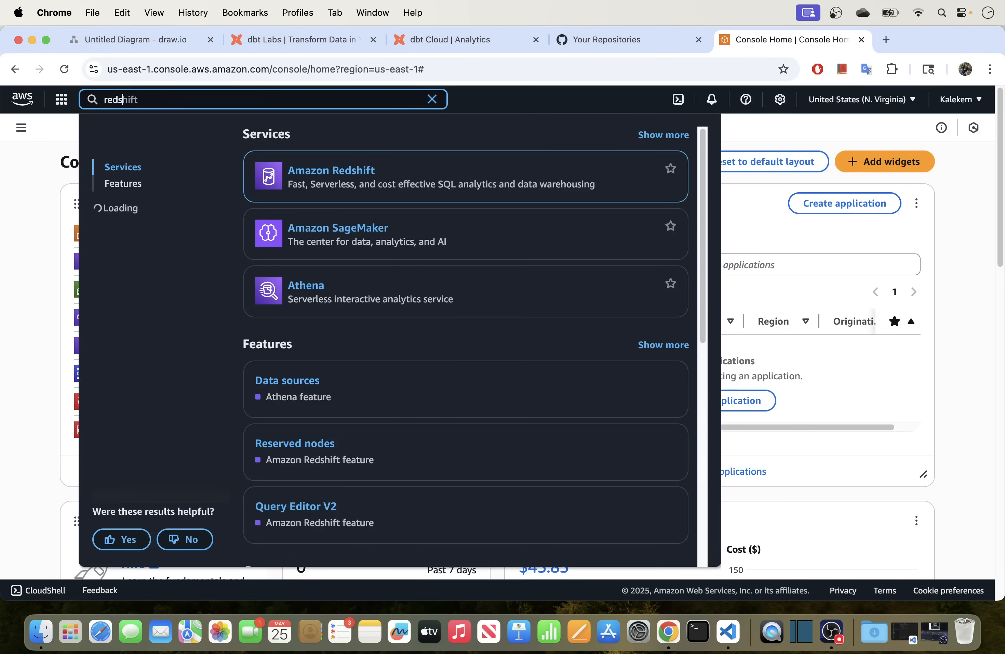
right_click(334, 170)
left_click(370, 174)
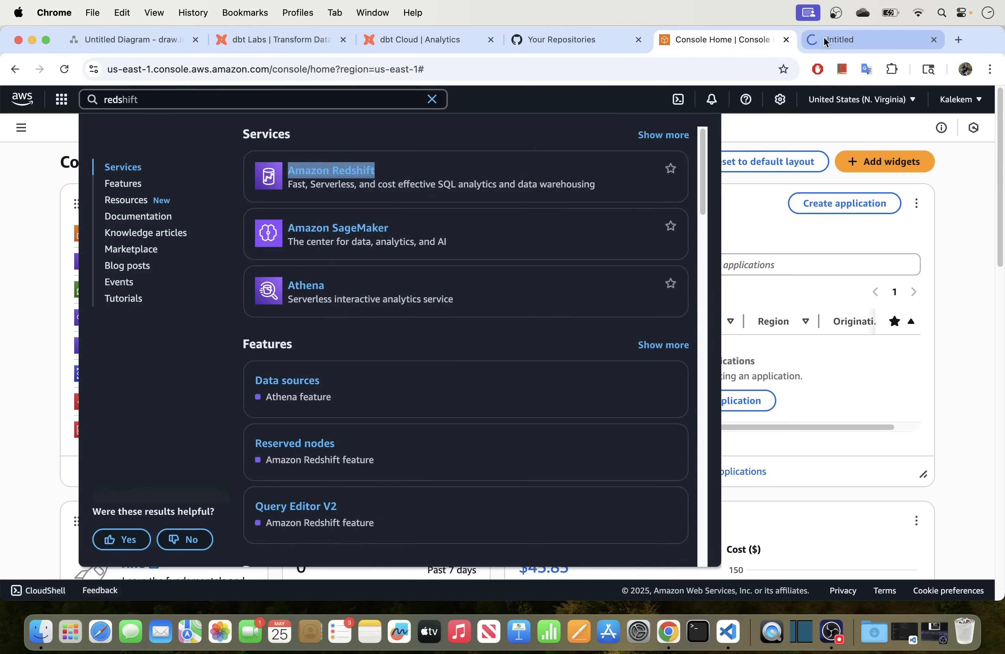
left_click(826, 39)
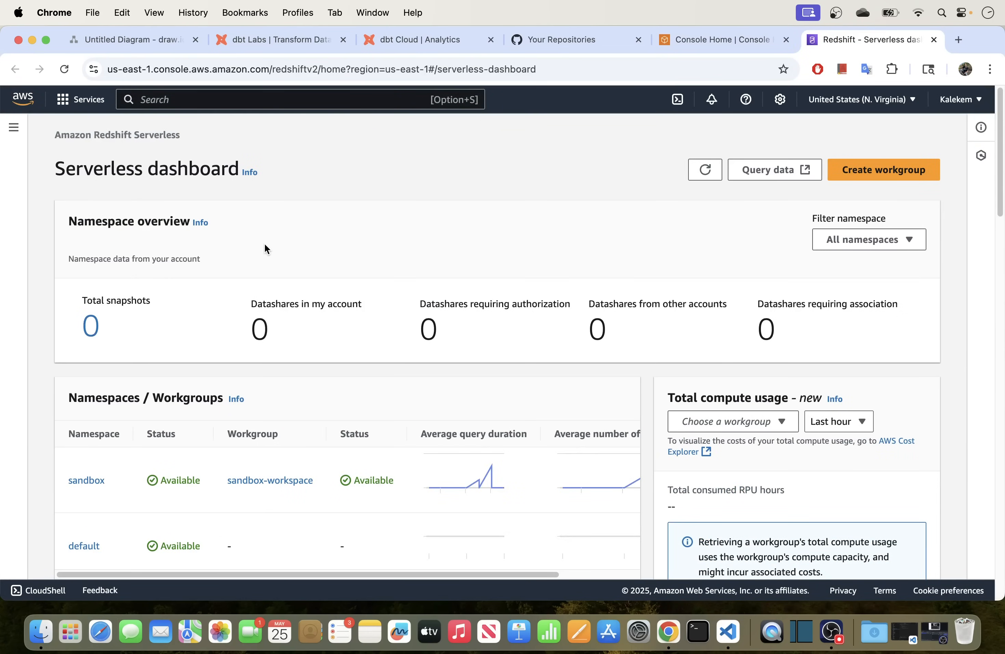
Open the sandbox-workspace workgroup from the Serverless dashboard in a new tab.
scroll(264, 245, "down", 1)
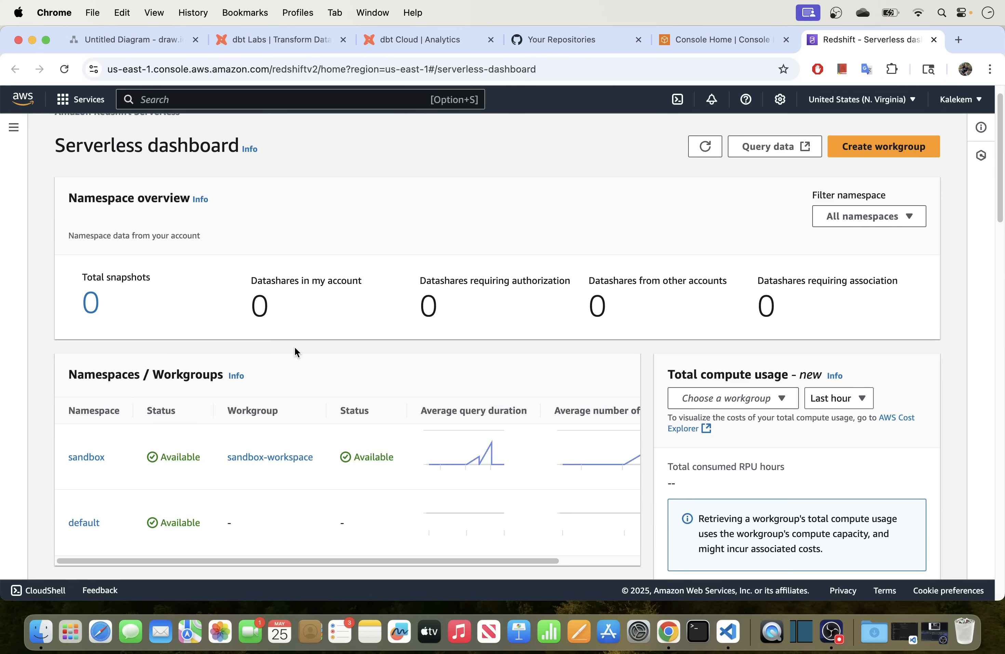
scroll(294, 346, "down", 2)
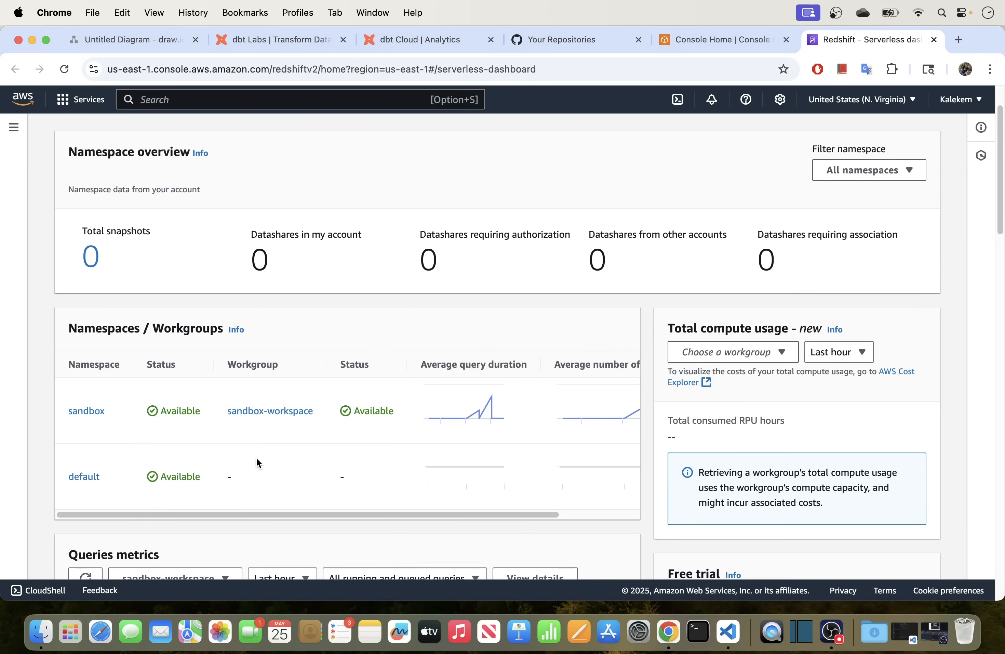
right_click(275, 410)
left_click(317, 341)
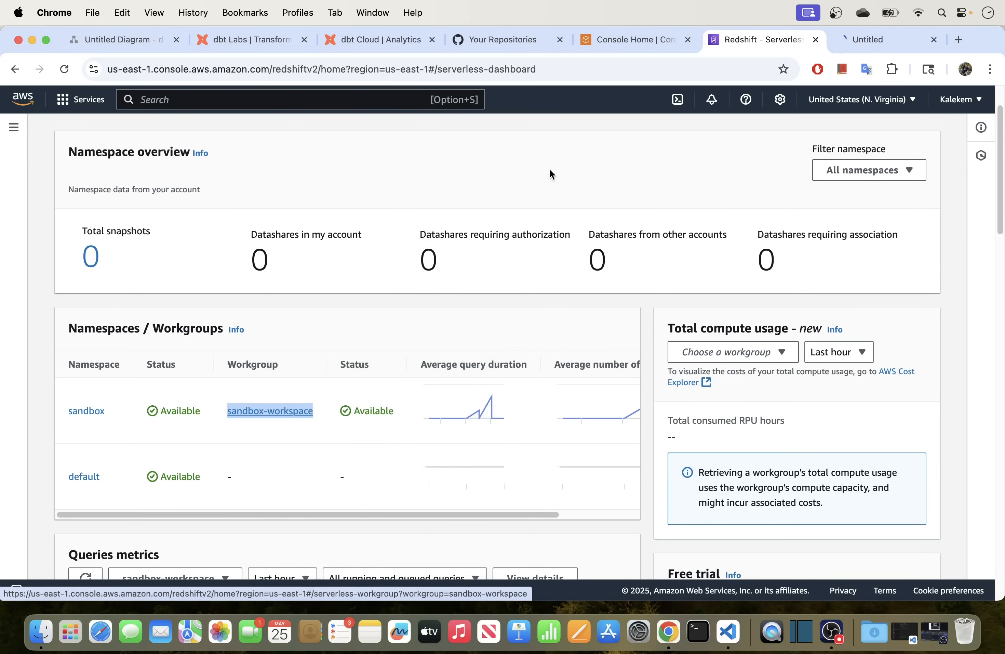
Review the sandbox-workspace Network and security settings, confirming public access is on.
left_click(833, 42)
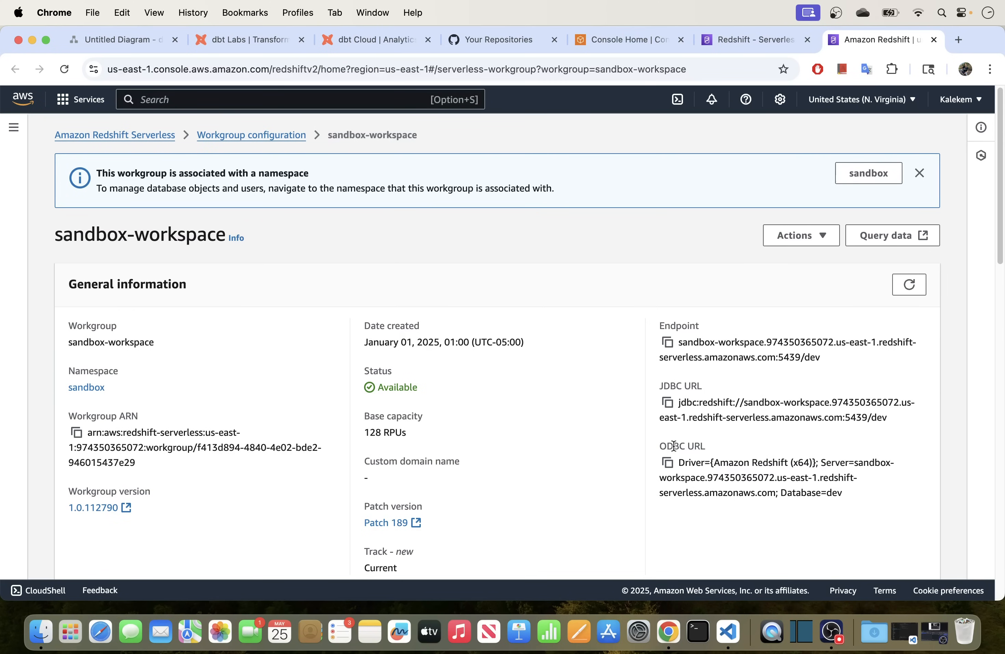
scroll(524, 389, "down", 10)
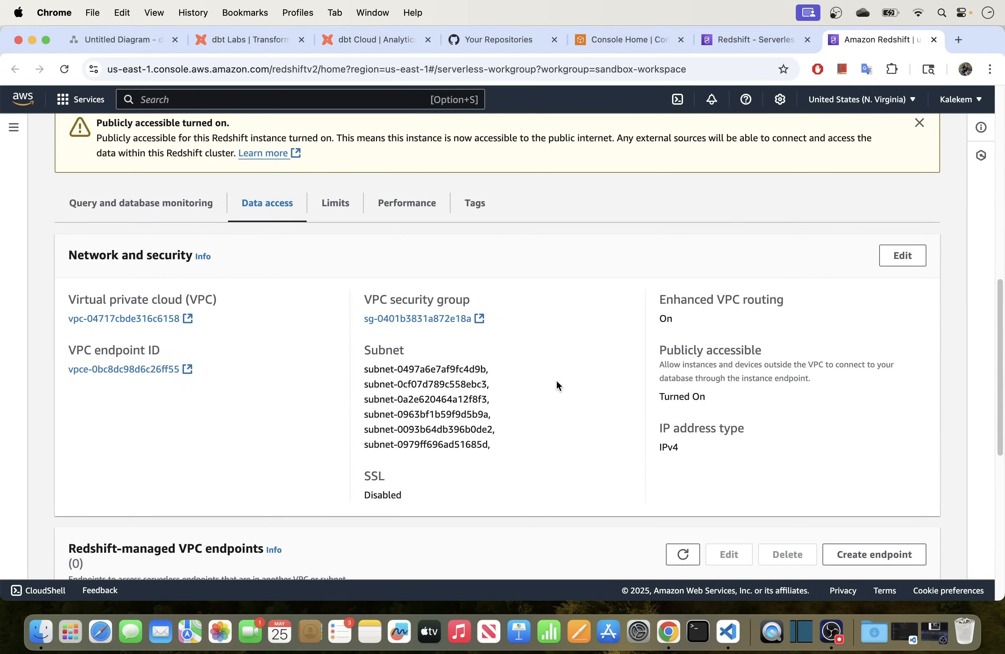
scroll(556, 380, "down", 3)
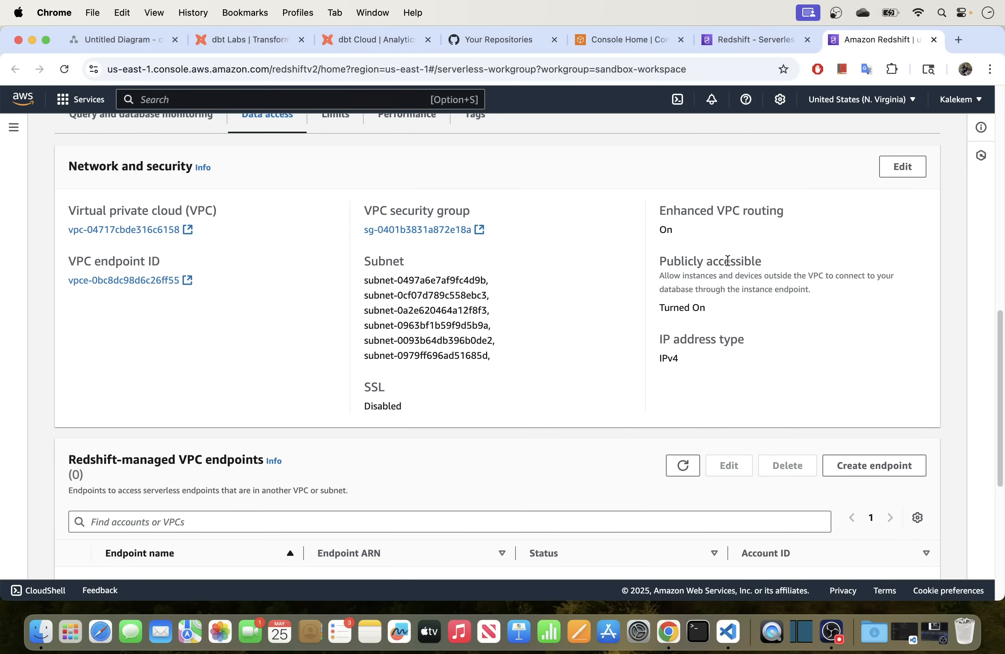
left_click(898, 167)
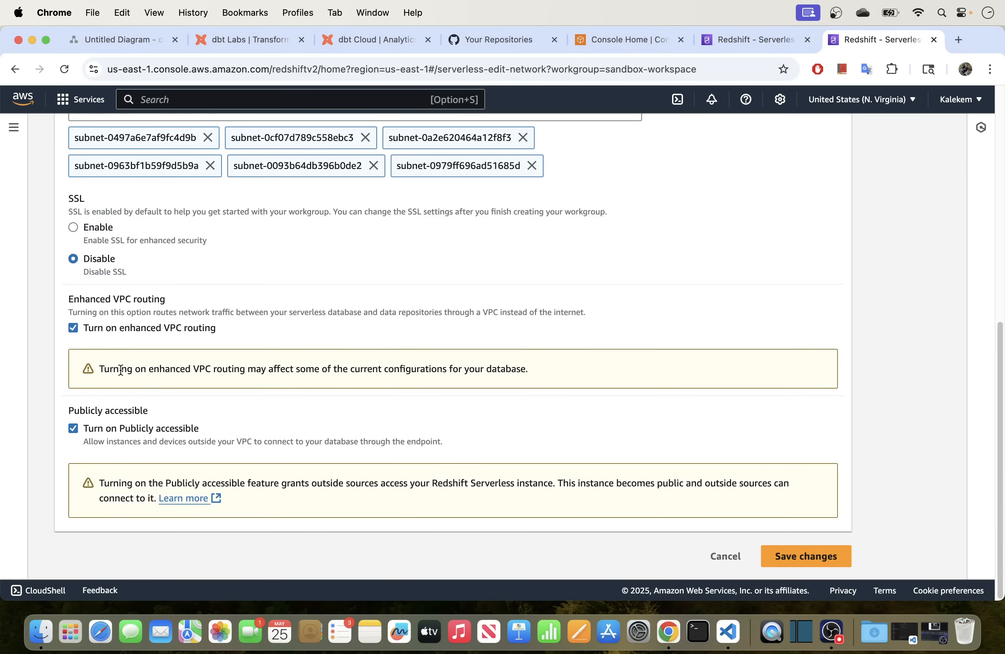
left_click(73, 429)
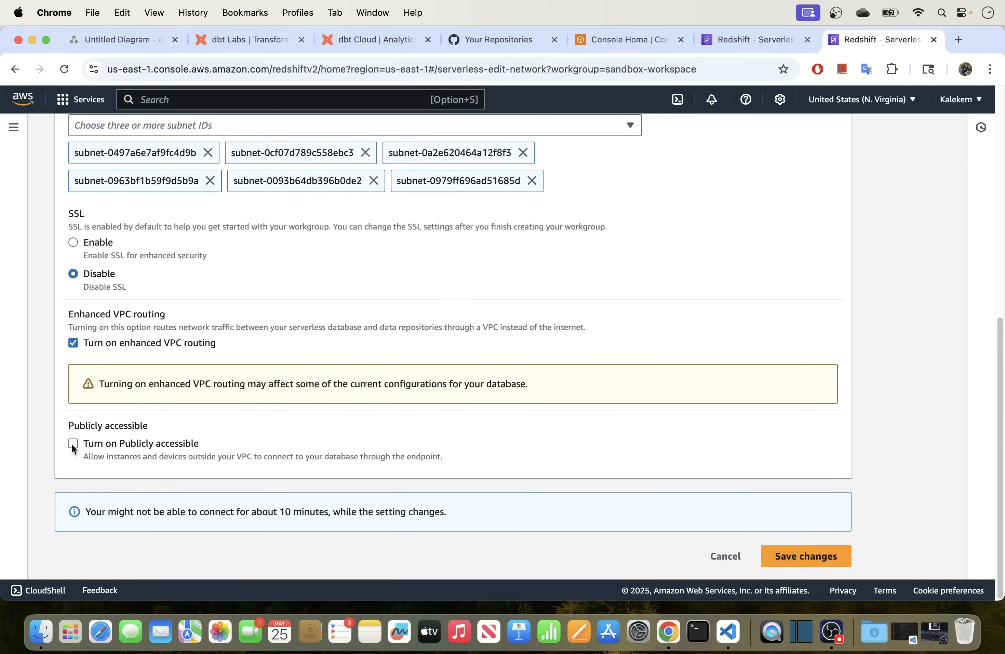
left_click(72, 444)
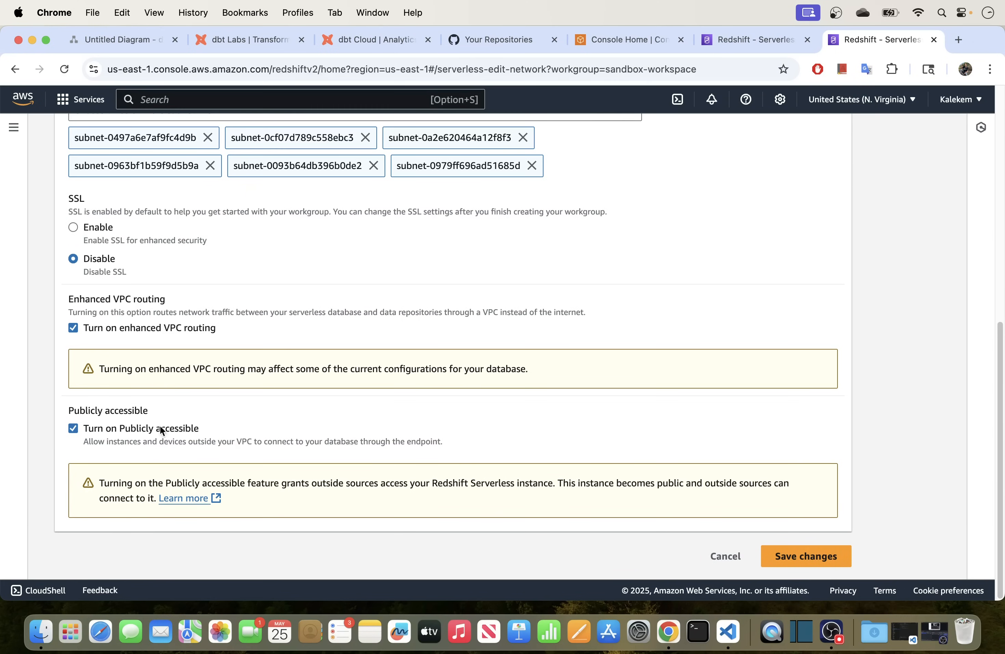
left_click(723, 555)
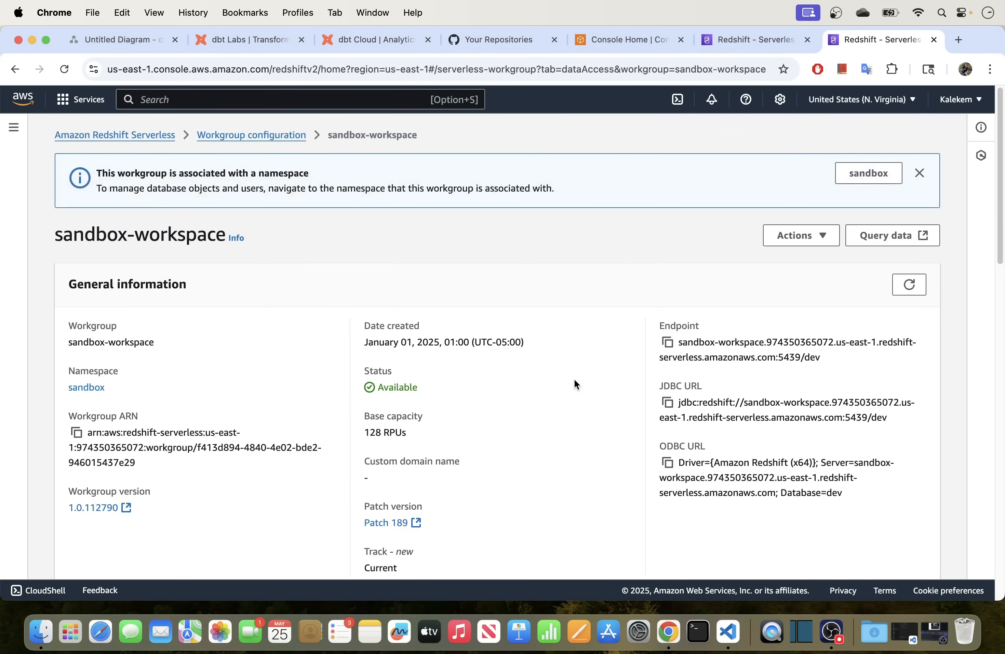
Look over the workgroup details, then launch Query editor v2 from the Redshift navigation panel.
scroll(529, 384, "down", 7)
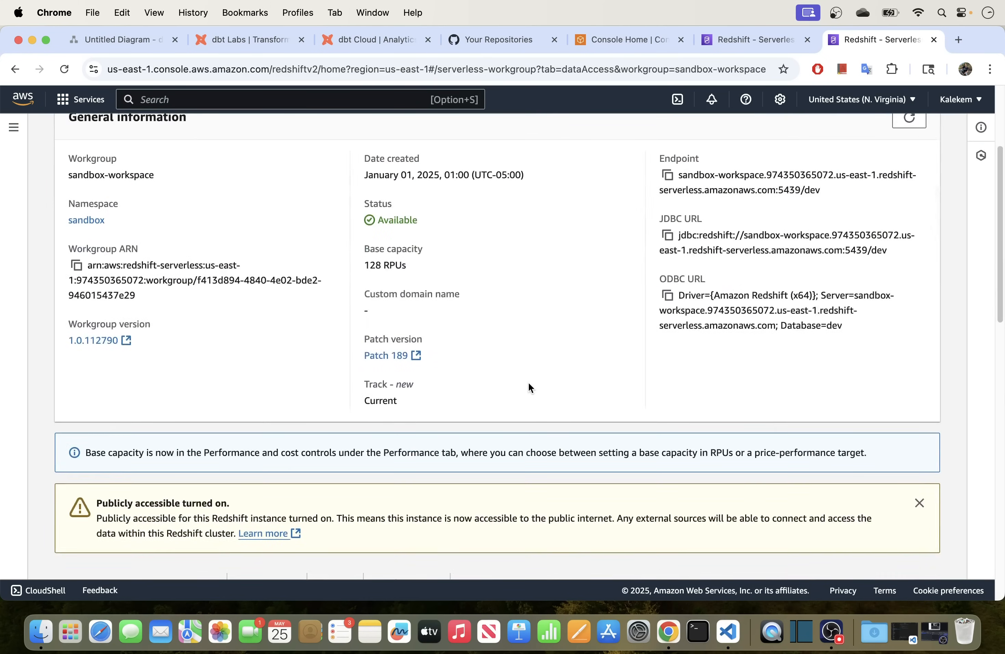
scroll(528, 384, "down", 3)
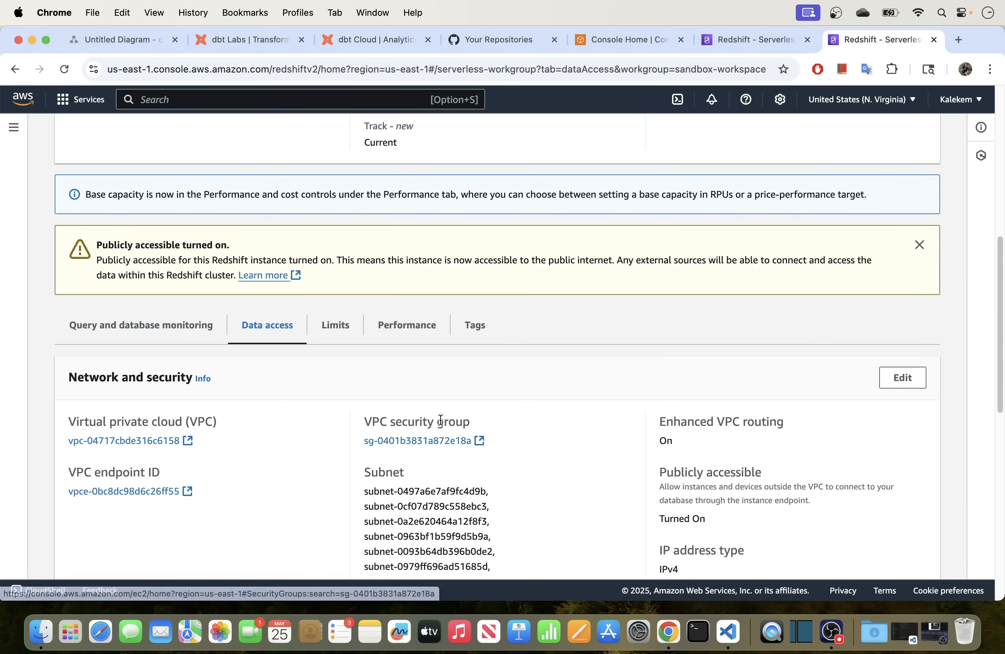
scroll(440, 420, "down", 1)
scroll(440, 420, "down", 3)
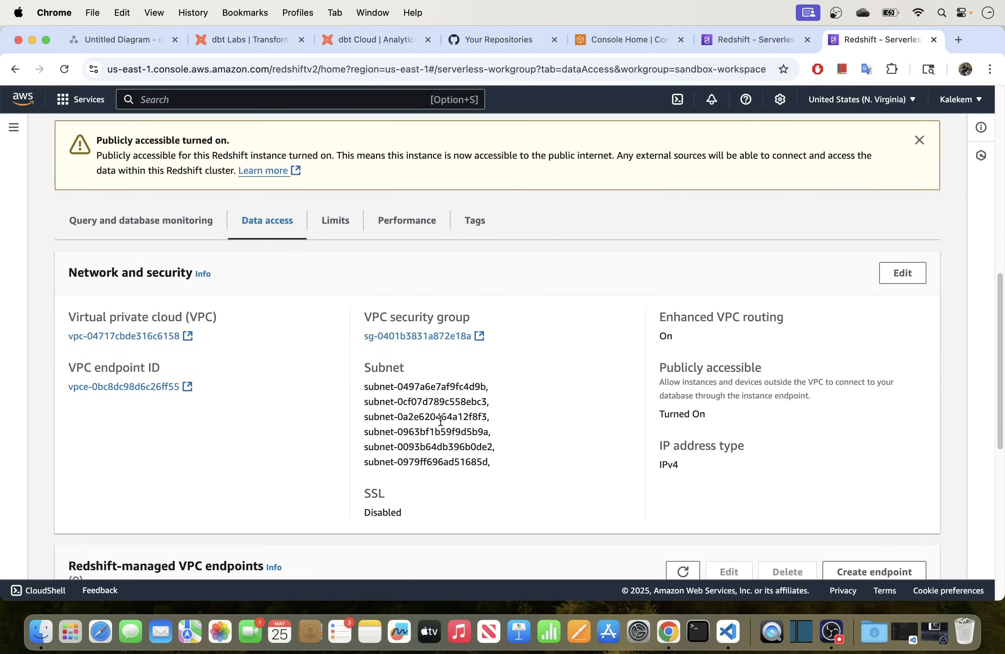
scroll(366, 359, "up", 7)
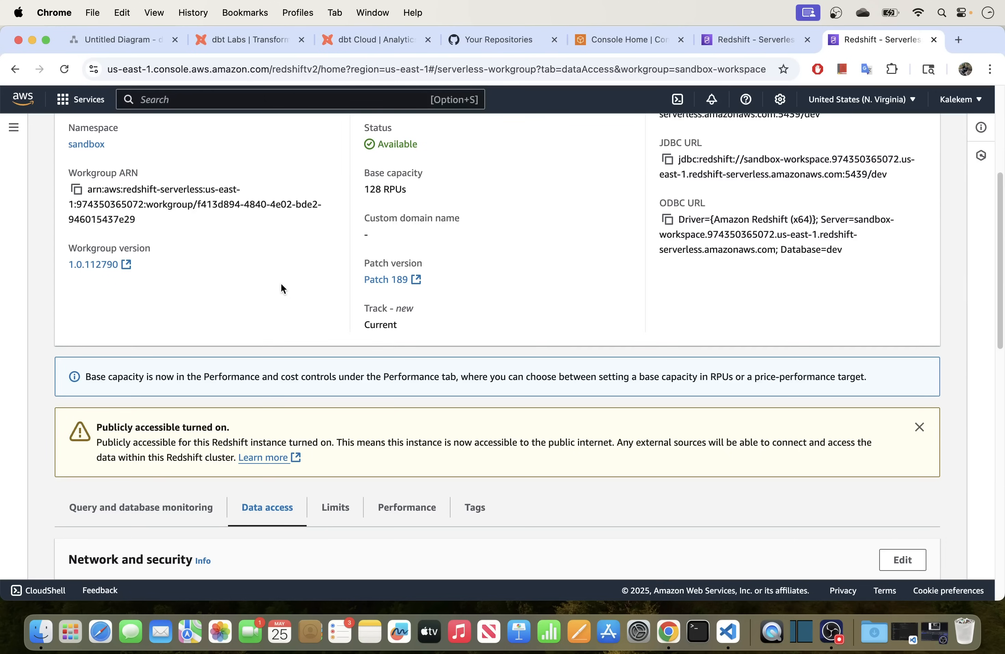
scroll(260, 278, "up", 6)
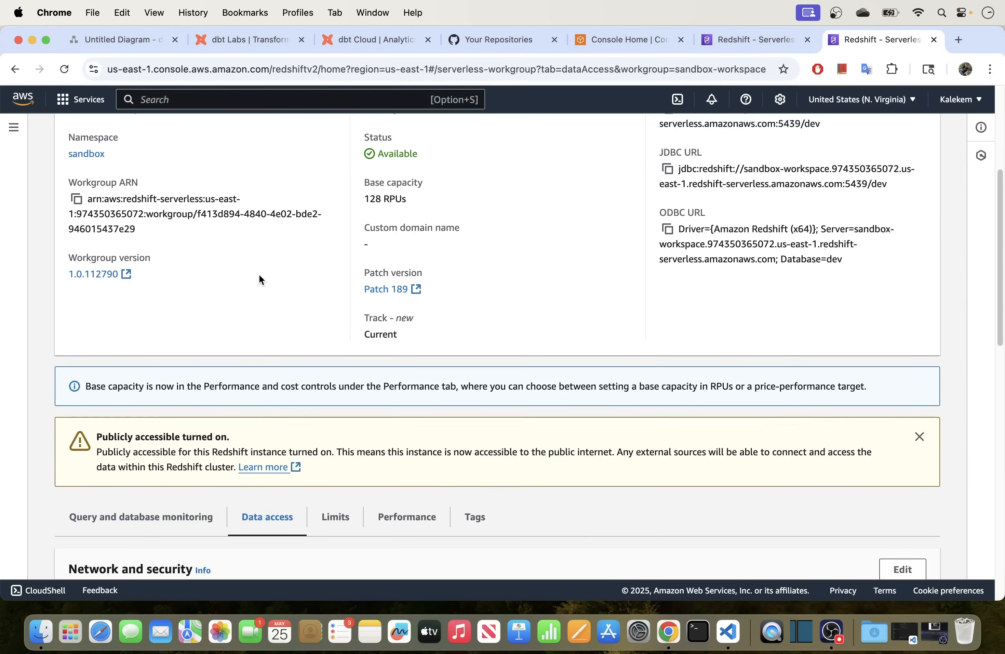
left_click(12, 129)
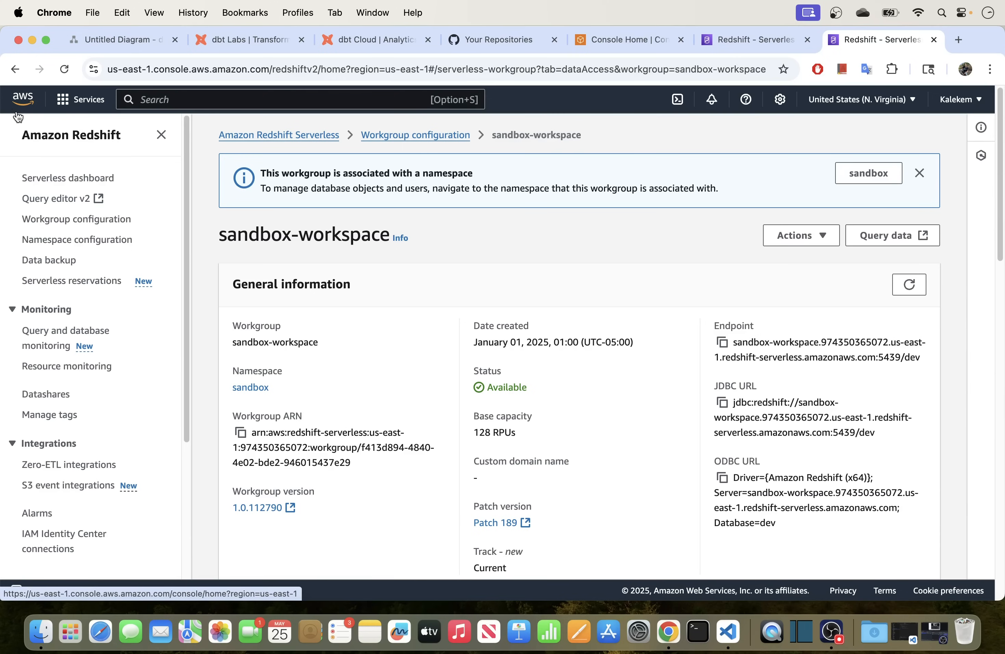
left_click(161, 135)
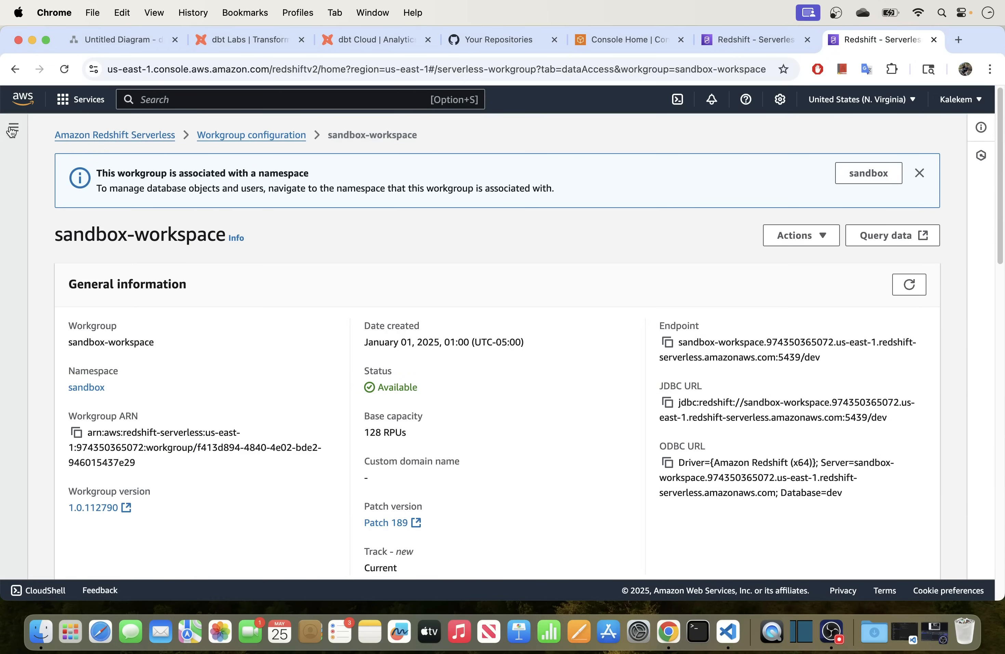
left_click(13, 128)
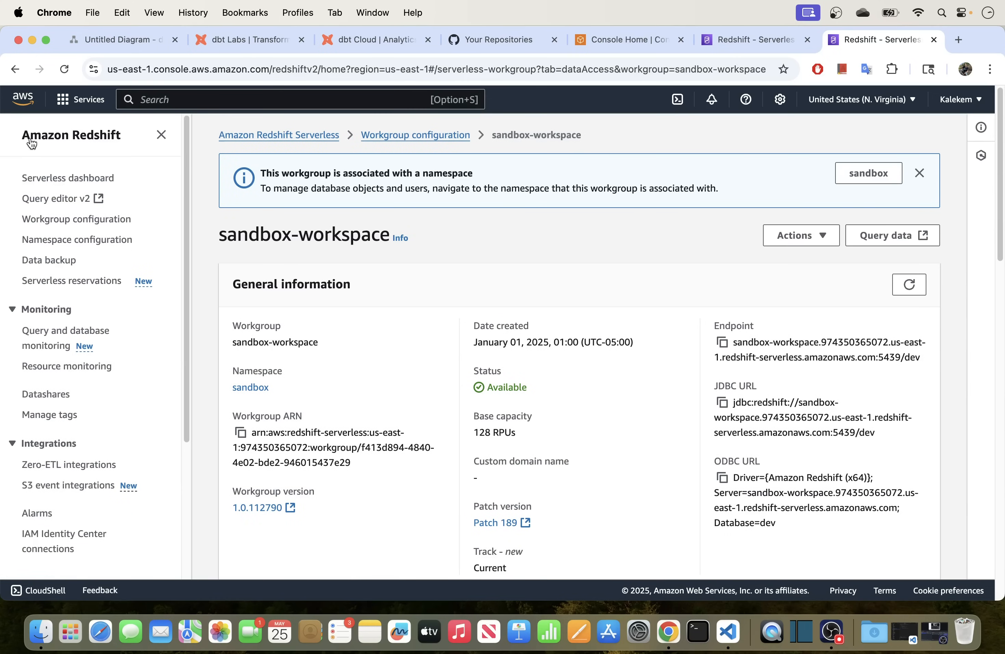
left_click(85, 200)
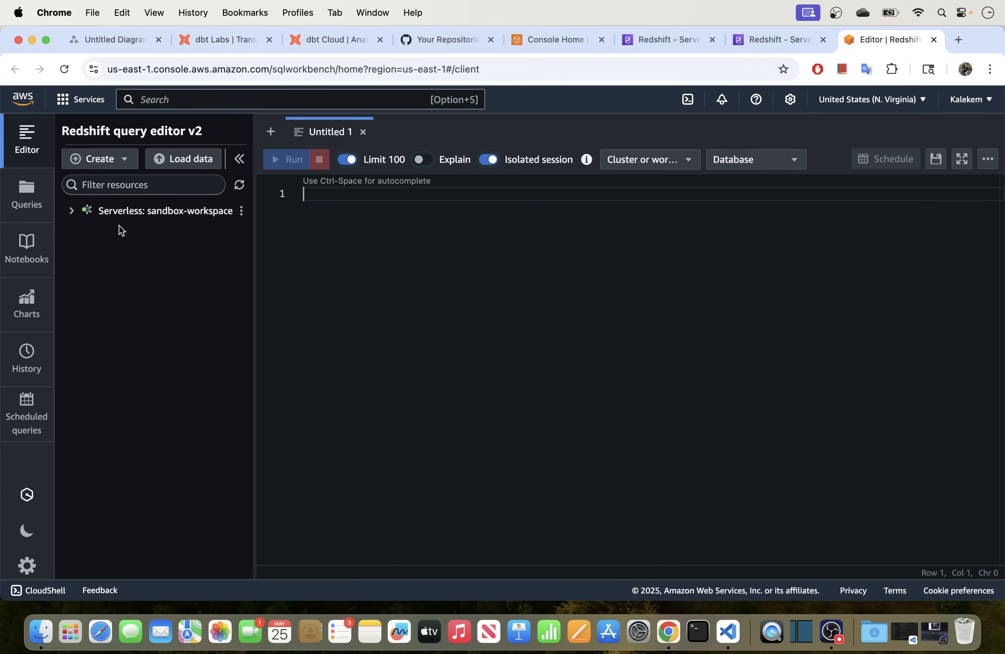
Connect to Serverless: sandbox-workspace and check that dev > public has no tables.
left_click(73, 211)
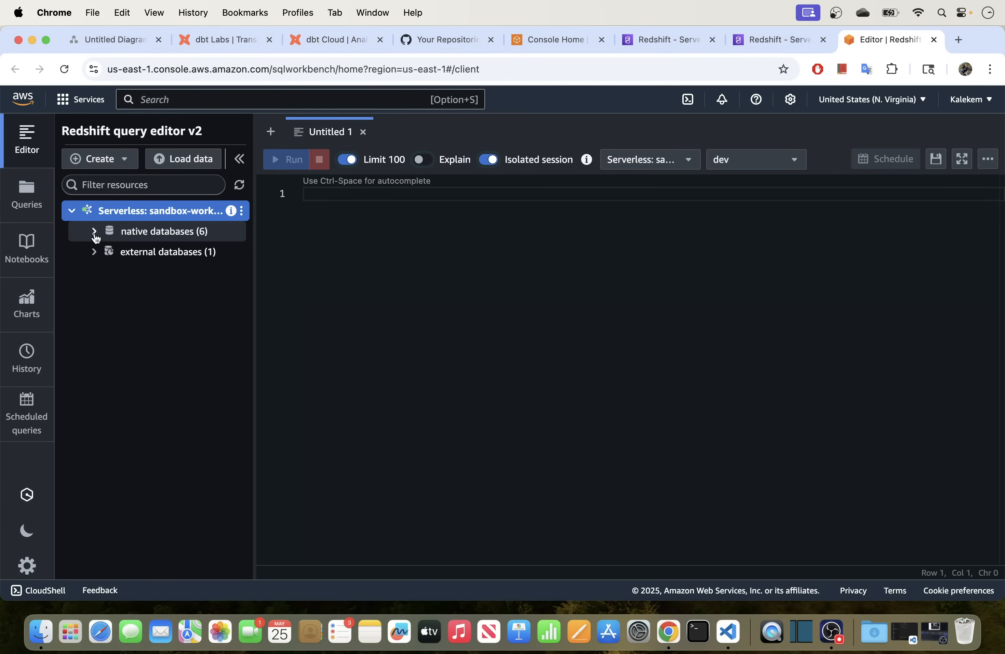
left_click(93, 231)
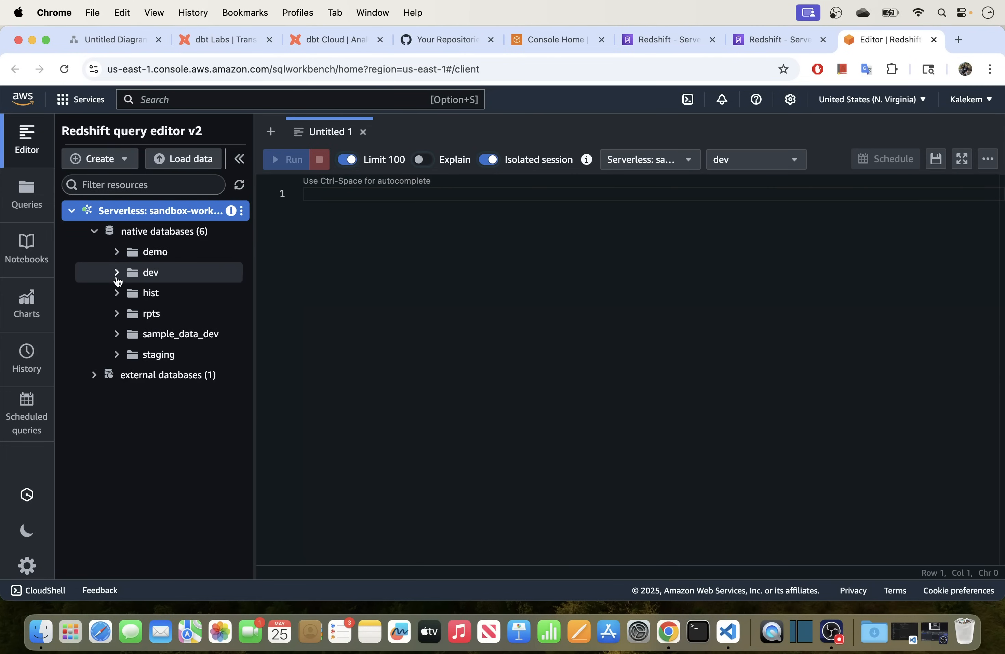
left_click(118, 275)
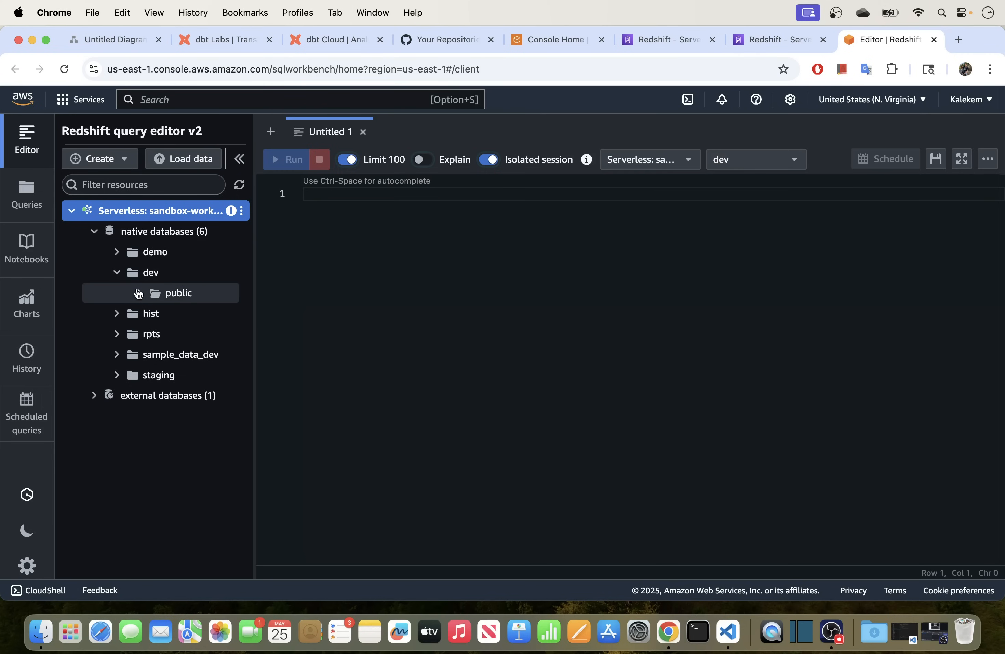
left_click(140, 296)
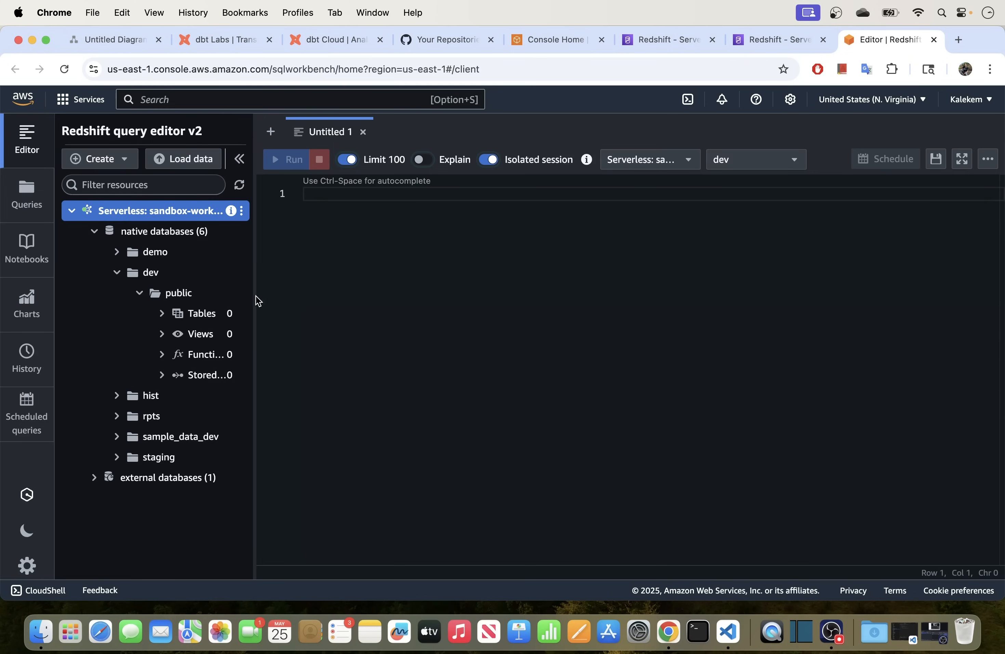
left_click(141, 294)
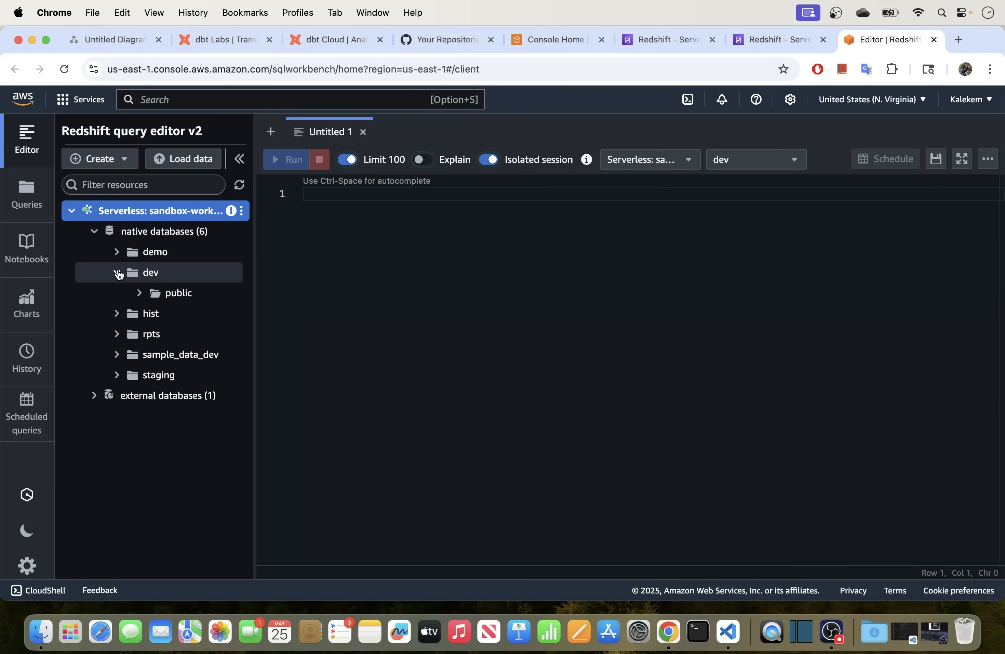
left_click(118, 273)
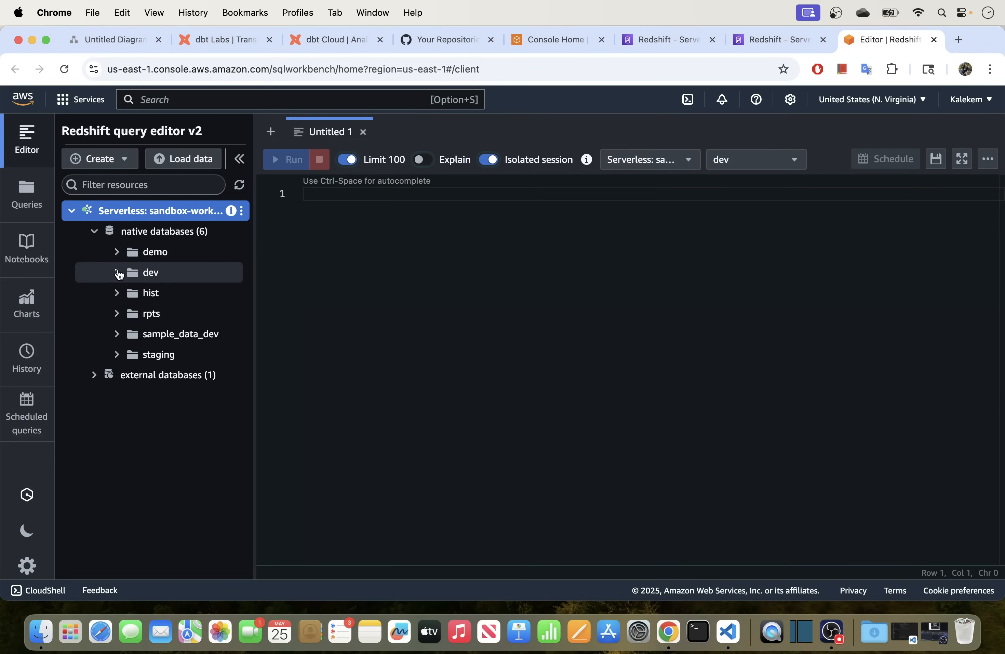
Copy the sandbox-workspace endpoint address for the dbt Cloud connection.
left_click(653, 42)
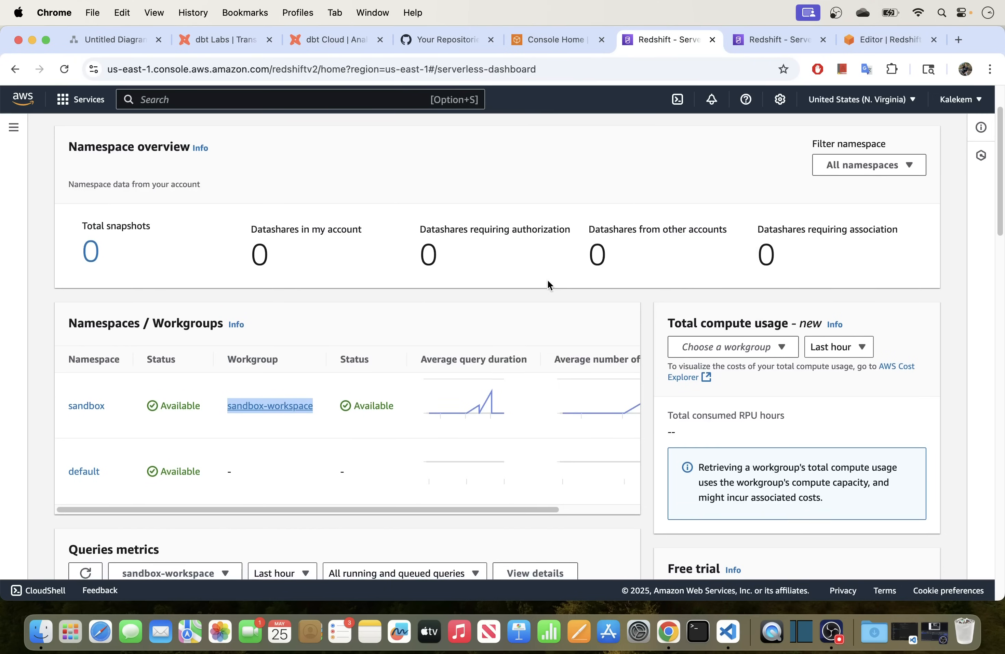
scroll(547, 279, "down", 8)
scroll(486, 283, "up", 2)
scroll(425, 280, "up", 3)
left_click(749, 40)
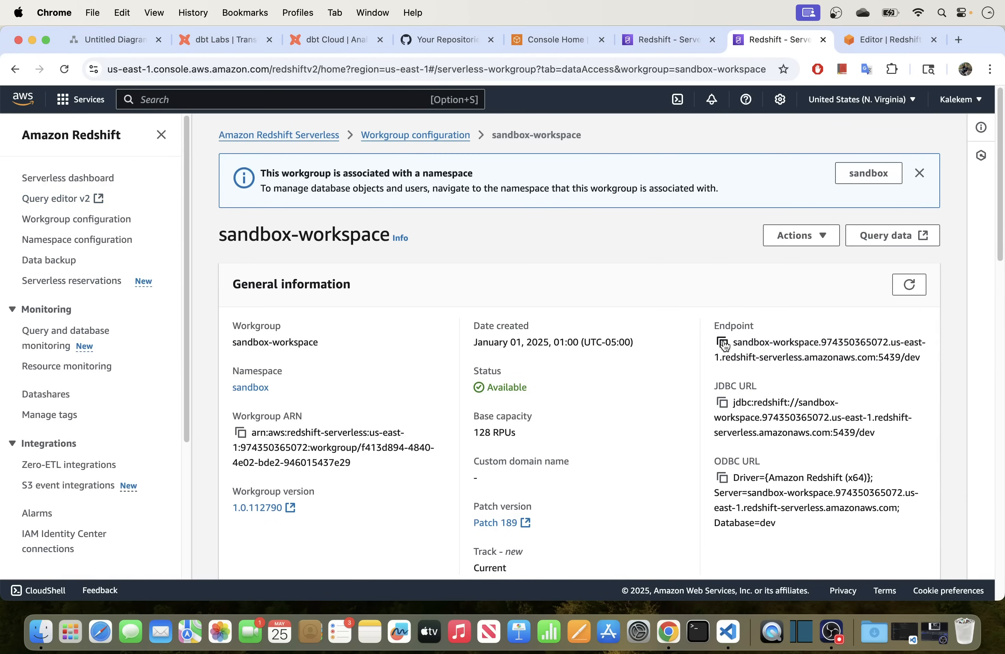
left_click(723, 343)
left_click(304, 39)
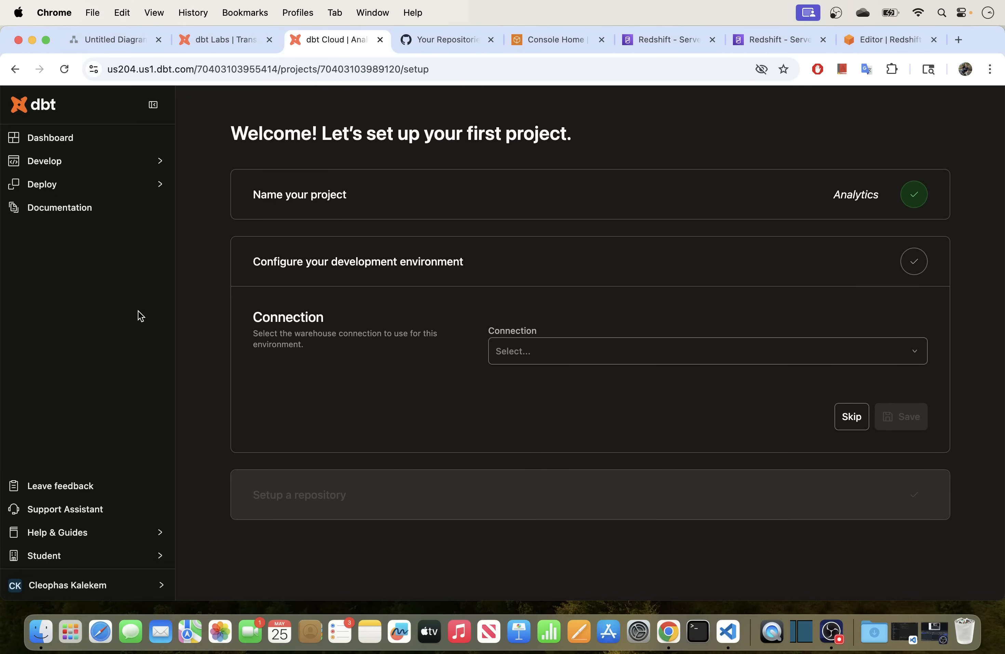
Switch to the dbt Labs homepage at getdbt.com.
left_click(215, 45)
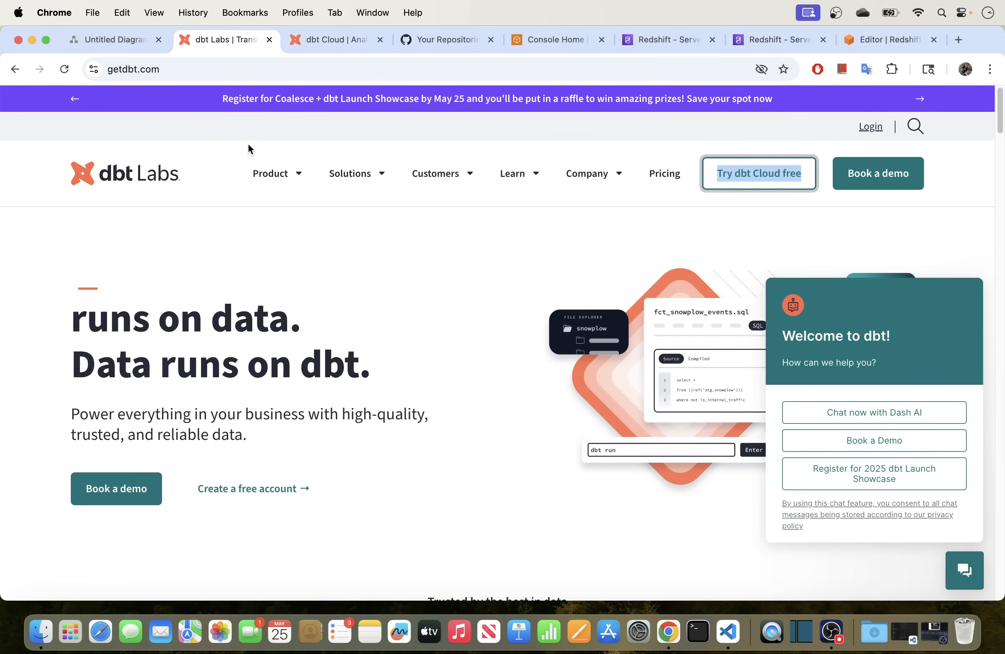
Open the 'Try dbt Cloud free' sign-up page in a new tab.
left_click(444, 148)
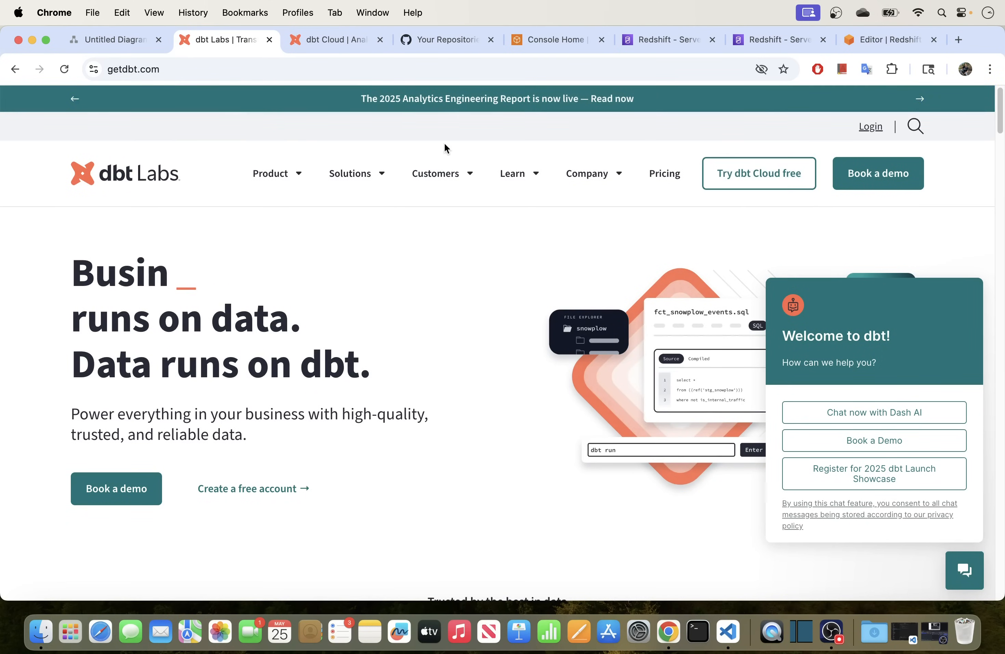
right_click(747, 182)
left_click(756, 181)
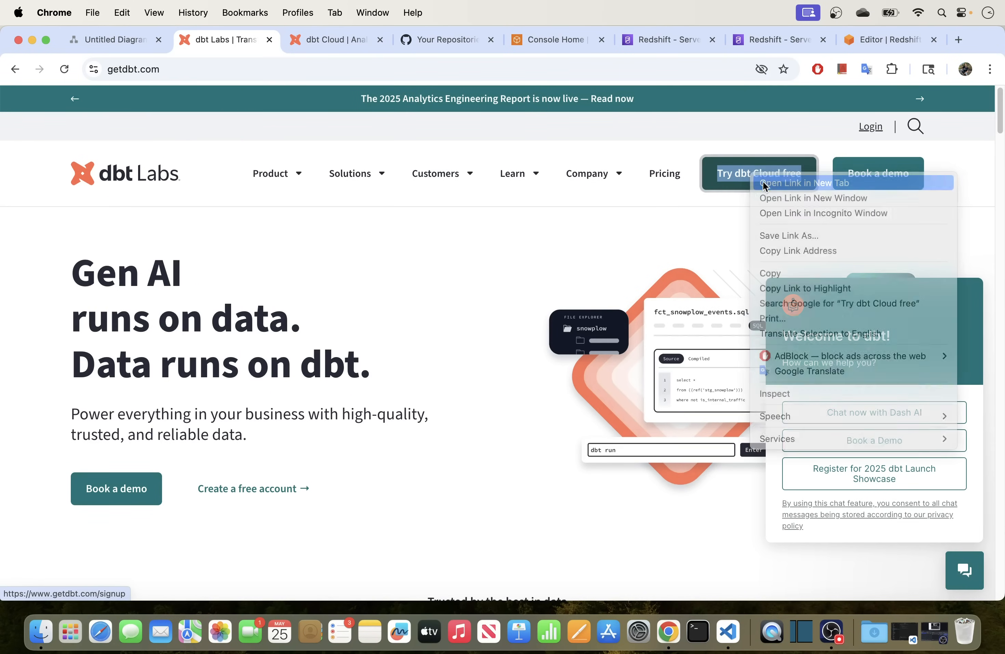
left_click(293, 40)
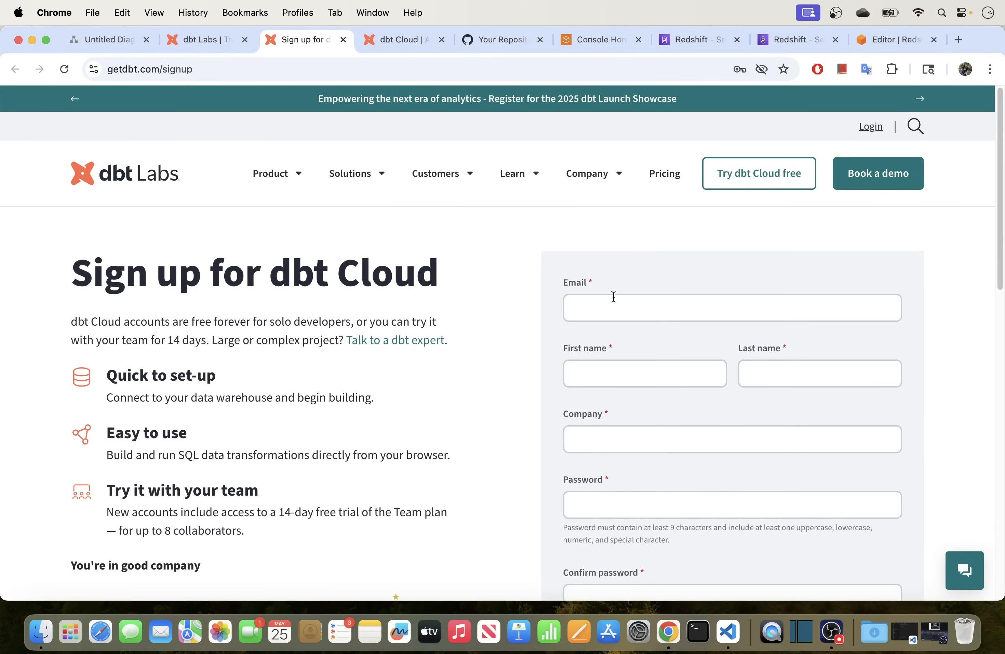
Review the sign-up form and highlight the free-account description sentence.
scroll(614, 294, "down", 2)
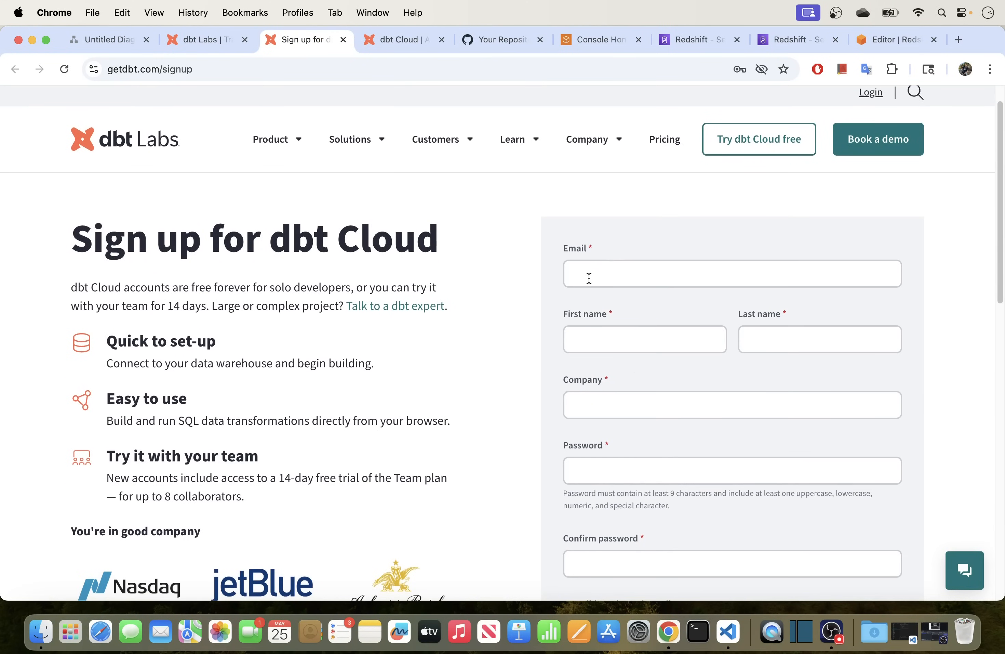
left_click(589, 278)
scroll(664, 386, "down", 1)
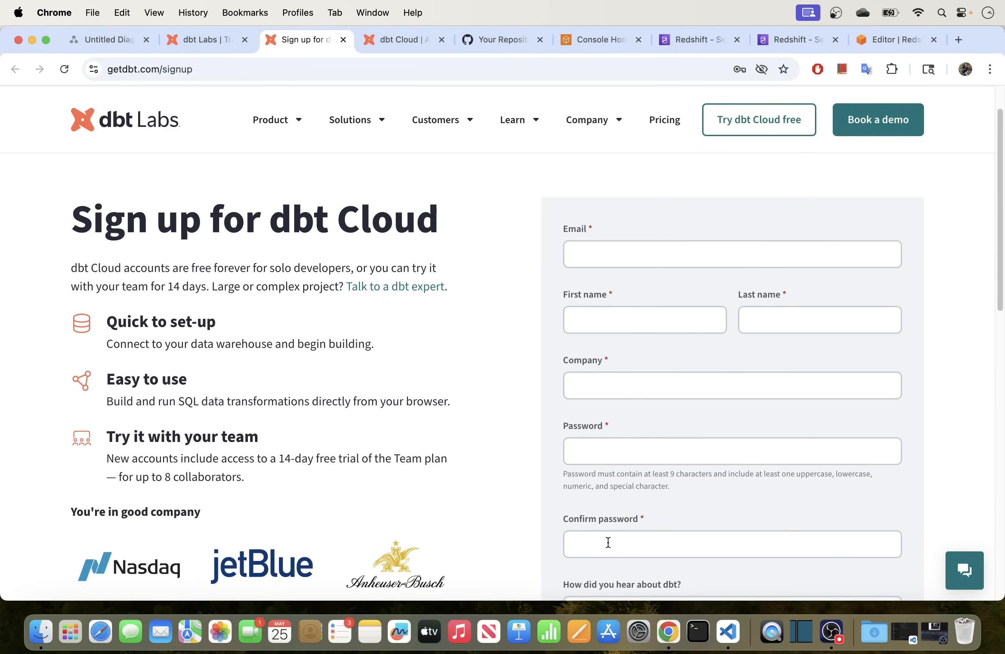
scroll(607, 541, "down", 10)
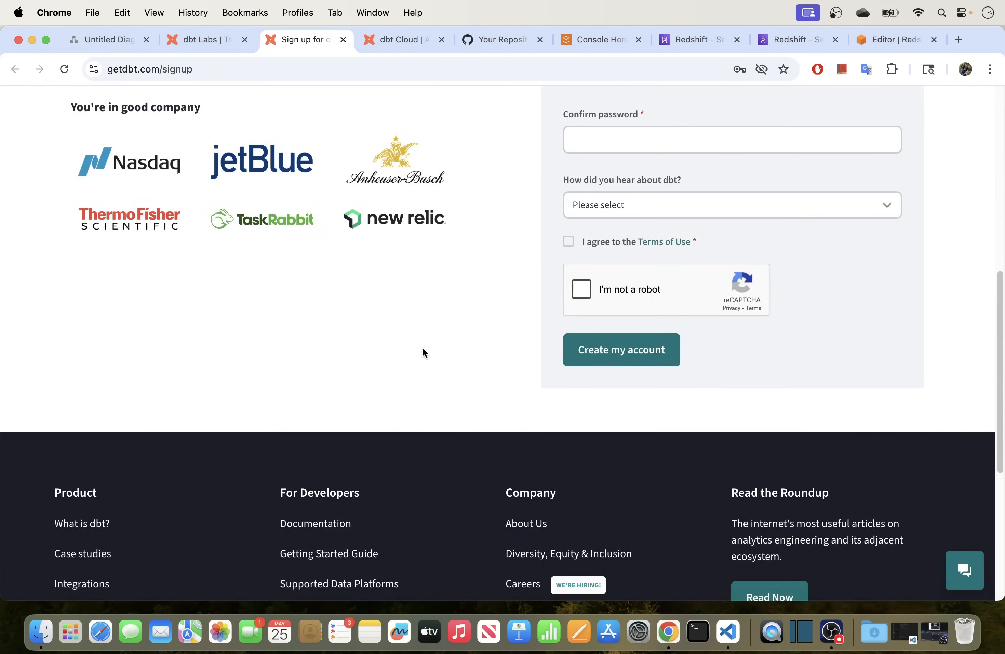
scroll(423, 352, "up", 6)
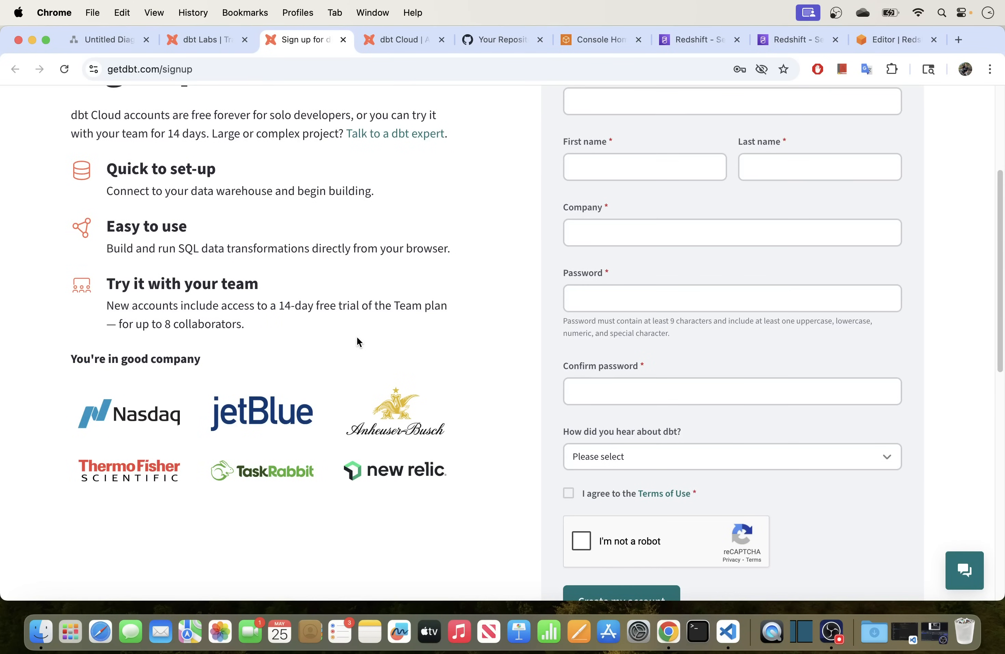
scroll(358, 338, "up", 5)
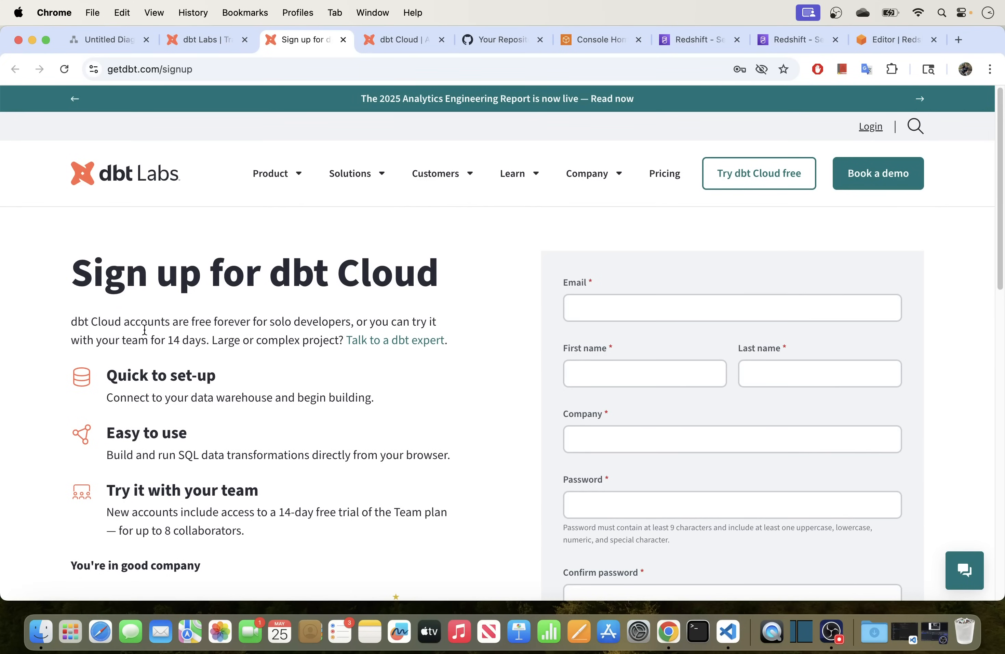
left_click_drag(209, 340, 70, 323)
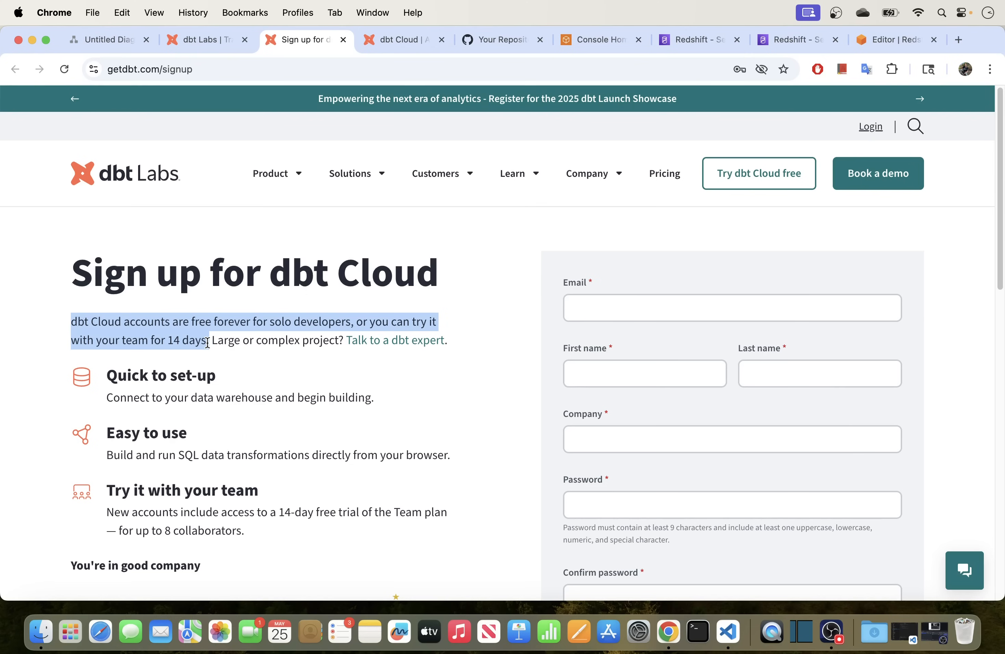
left_click_drag(208, 343, 215, 341)
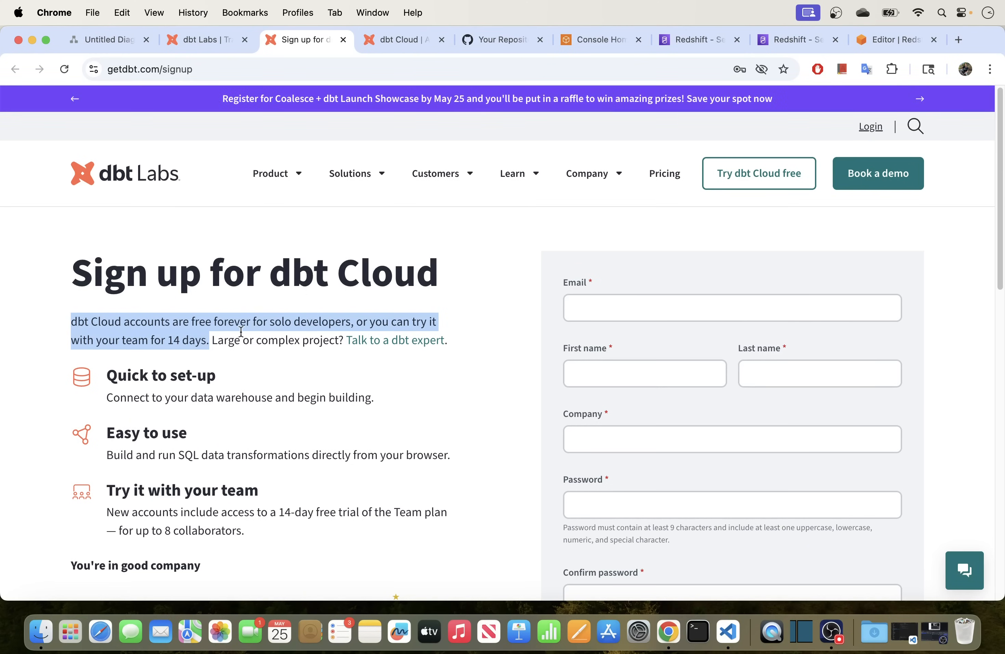
Go to the dbt Cloud pricing page and highlight the Developer plan heading.
left_click(660, 181)
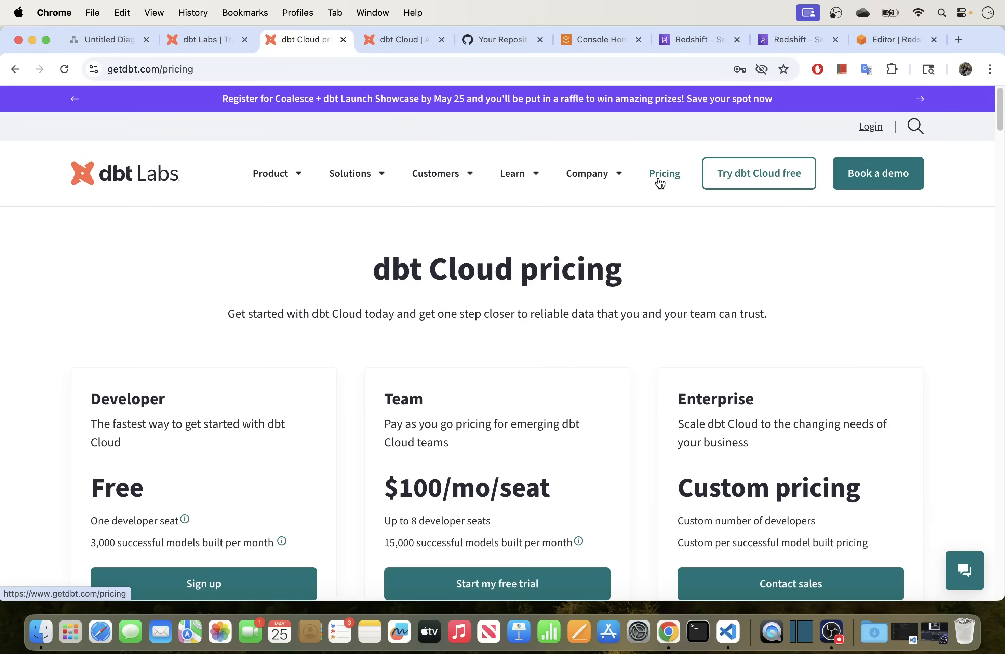
scroll(560, 335, "down", 3)
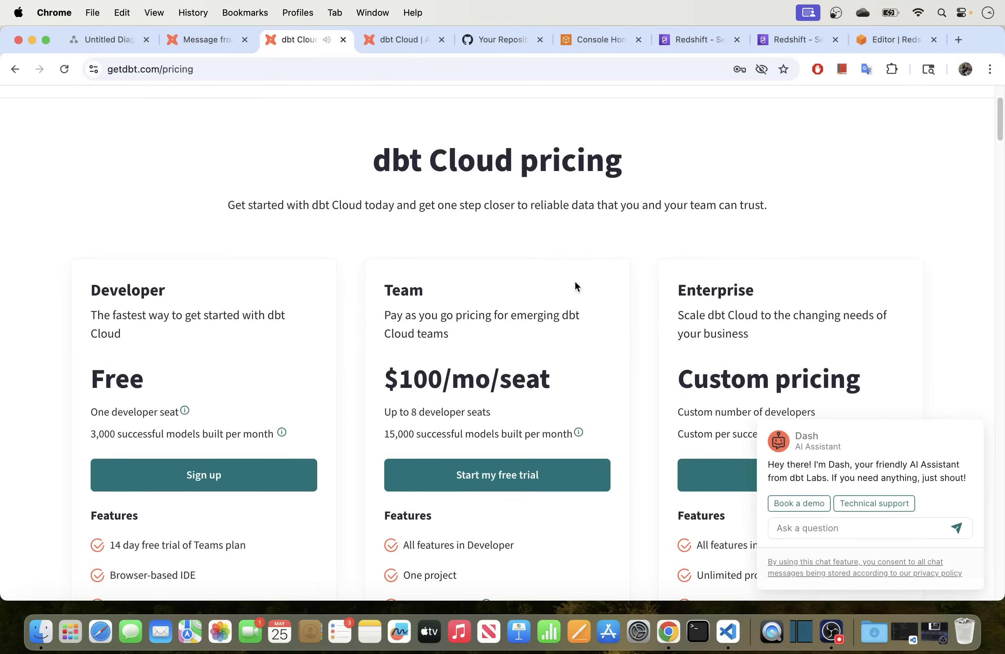
scroll(602, 285, "up", 3)
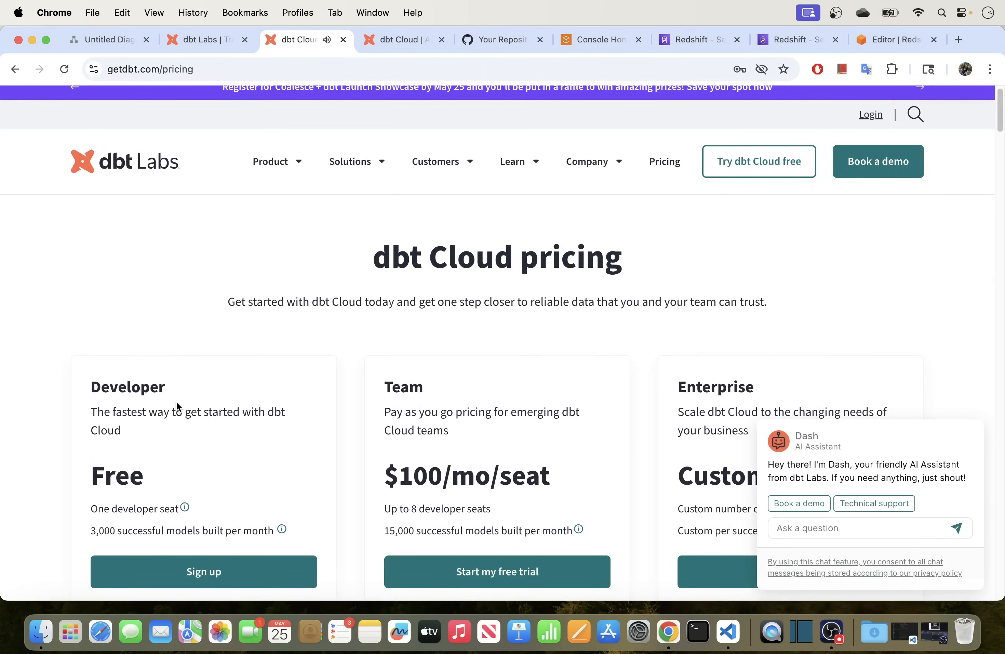
scroll(175, 401, "down", 1)
left_click_drag(167, 384, 87, 384)
scroll(366, 378, "down", 5)
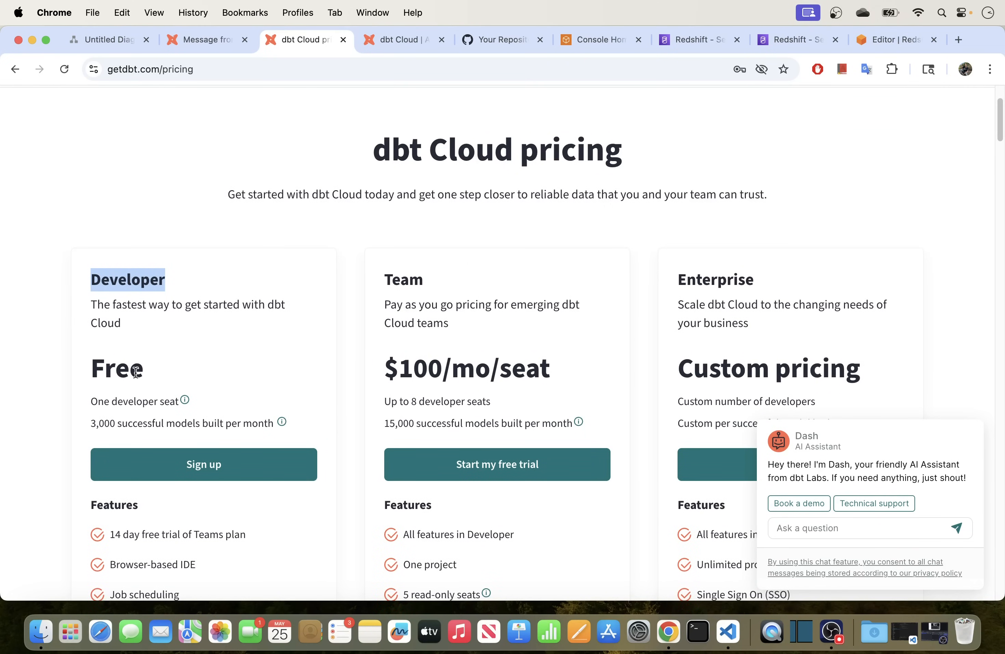
left_click_drag(142, 376, 105, 376)
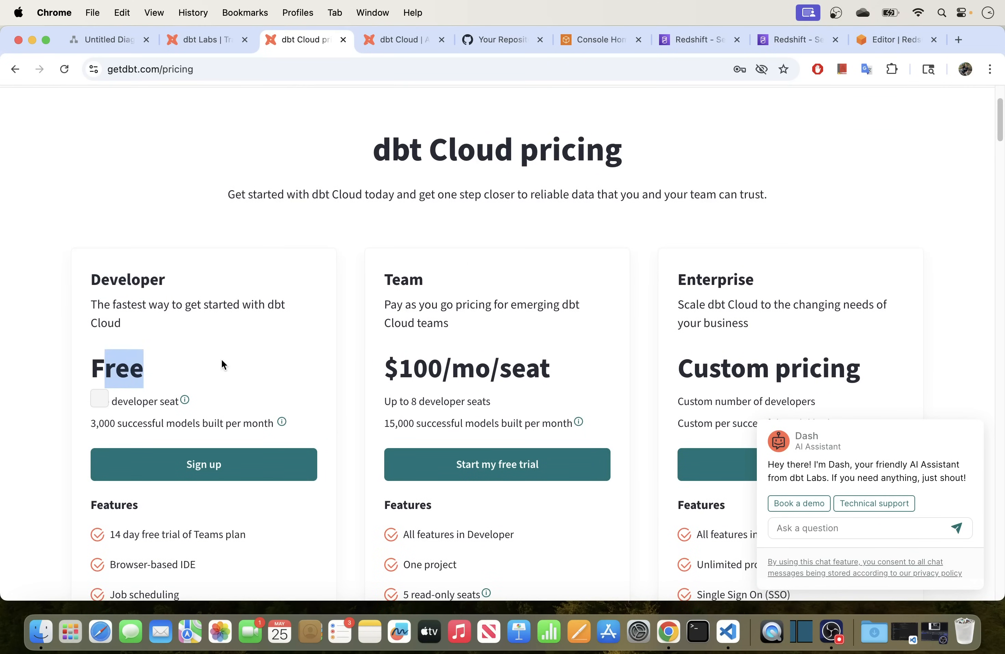
scroll(223, 363, "down", 2)
scroll(223, 365, "down", 2)
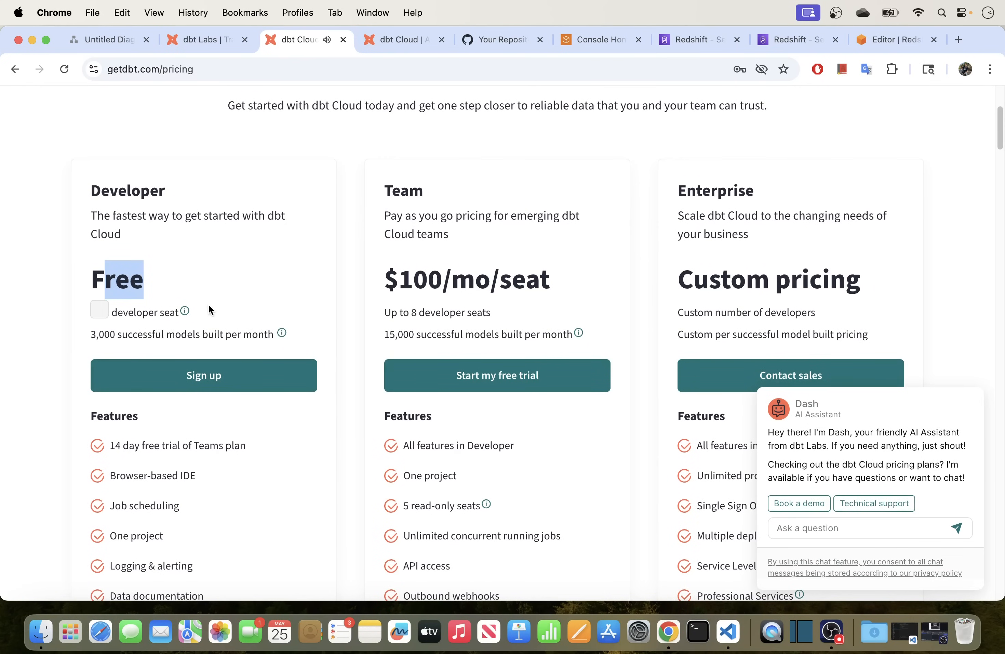
Highlight the seat limits and prices: Team 8 seats, Enterprise custom, Developer free.
mouse_move(184, 312)
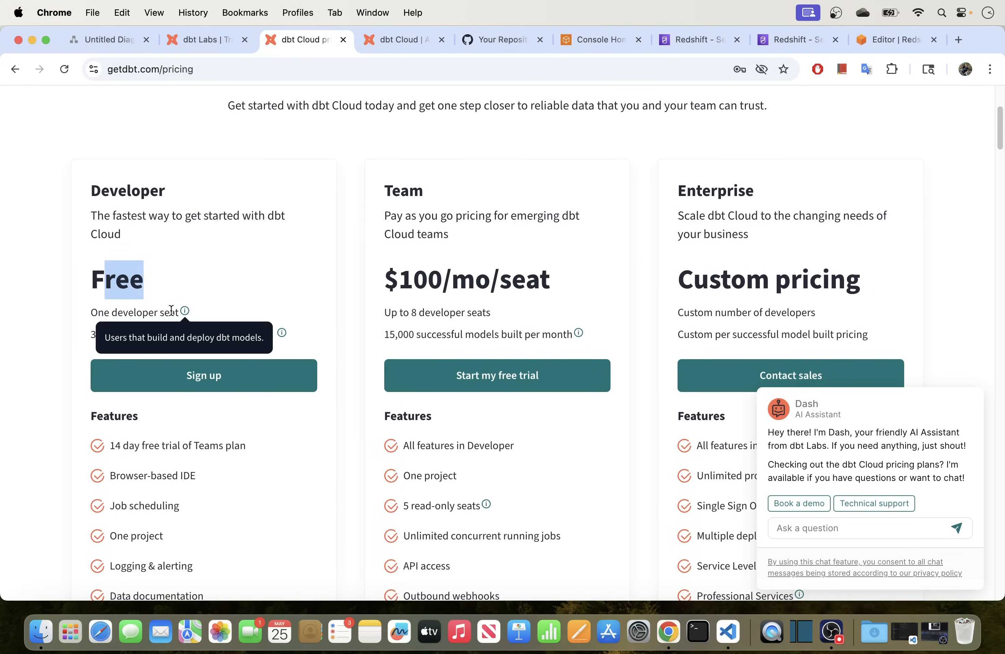
left_click(119, 312)
left_click_drag(95, 313, 90, 313)
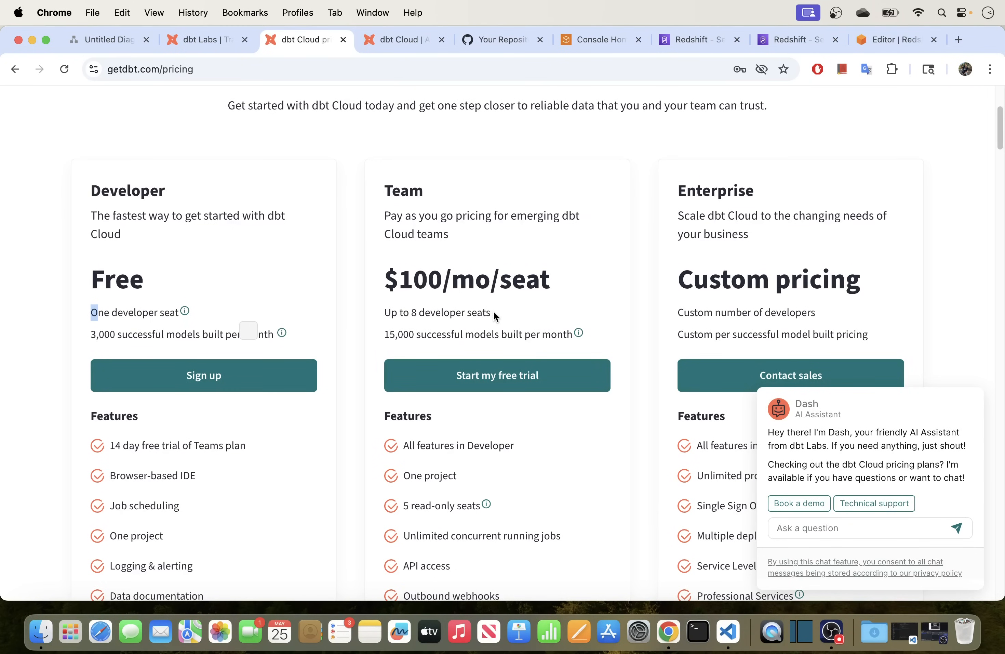
left_click_drag(493, 314, 404, 314)
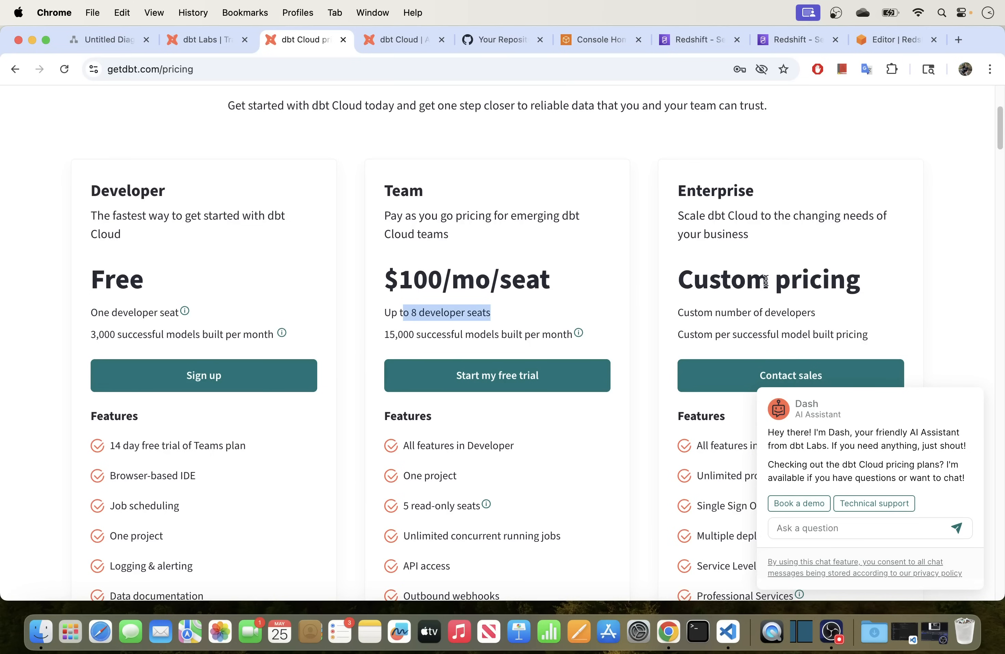
left_click_drag(865, 283, 665, 290)
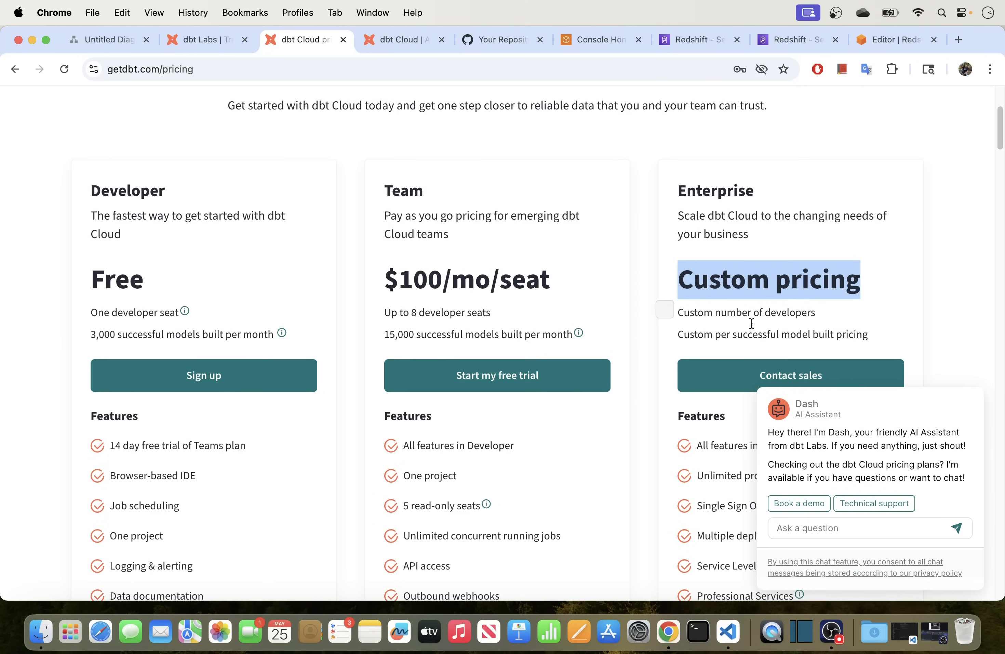
left_click_drag(144, 279, 71, 286)
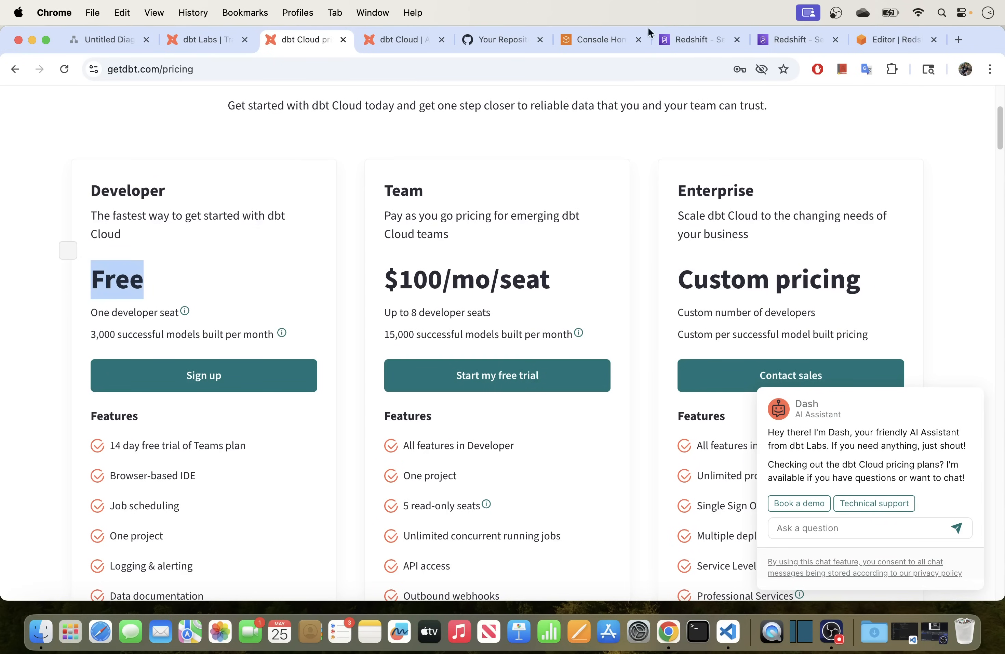
Check the dbt Cloud Analytics project setup, then switch to the Untitled Diagram.
left_click(386, 37)
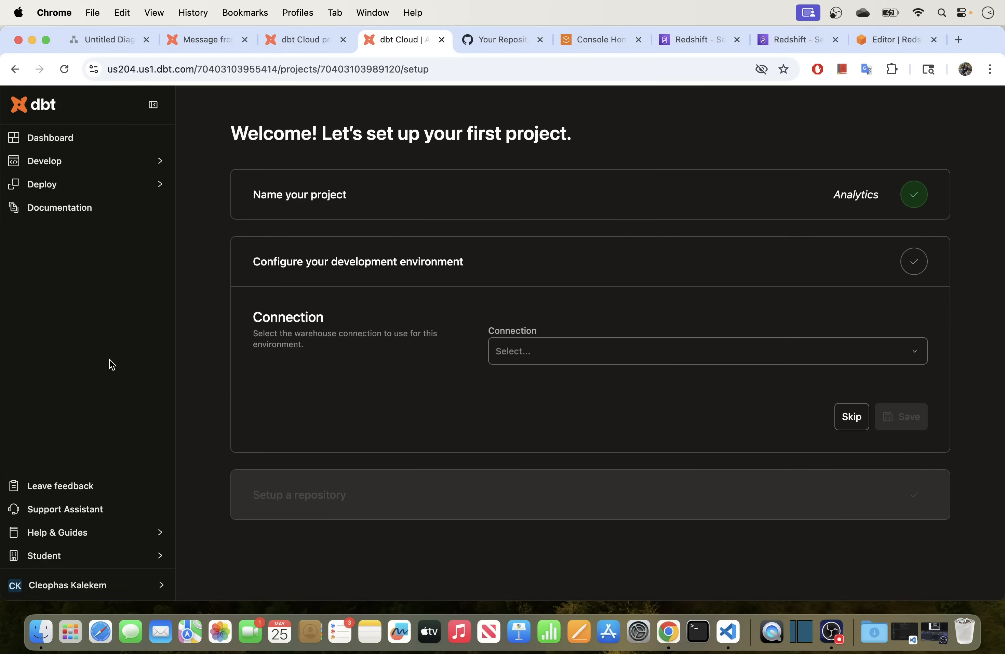
left_click(95, 49)
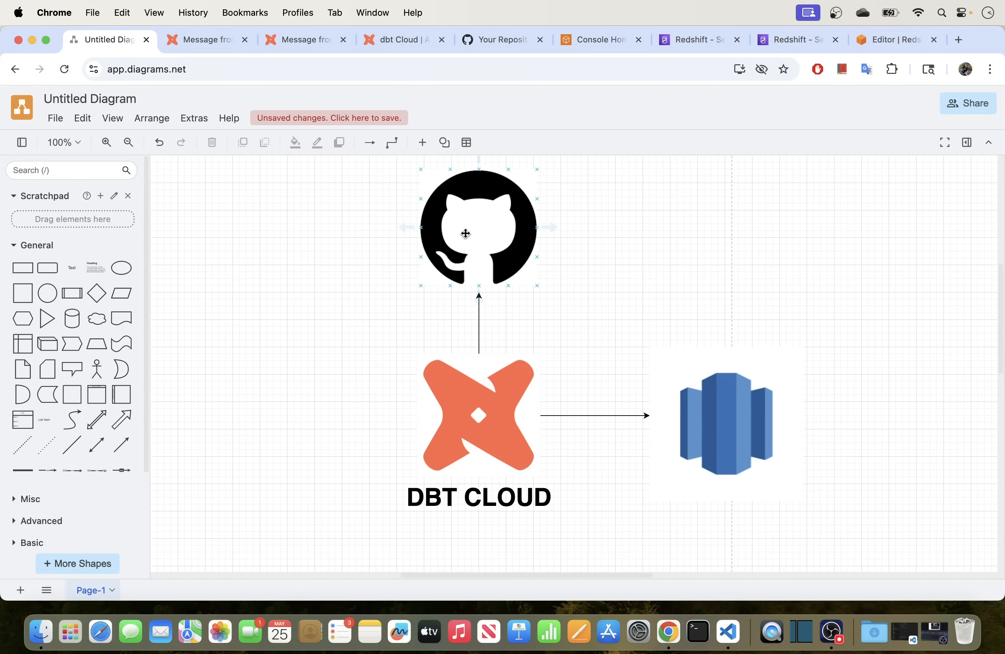
Switch to the GitHub repositories list showing dbt_cloud_redshift.
left_click(465, 43)
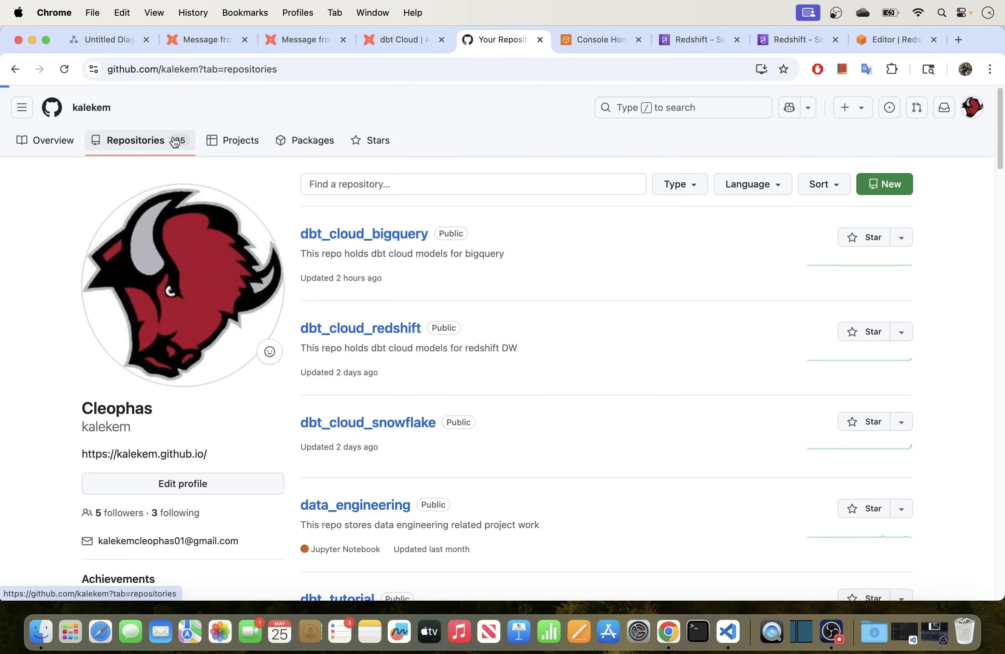
Create a GitHub repository named dbt_cloud_redshift_repo with a README file, then return to dbt Cloud.
left_click(187, 142)
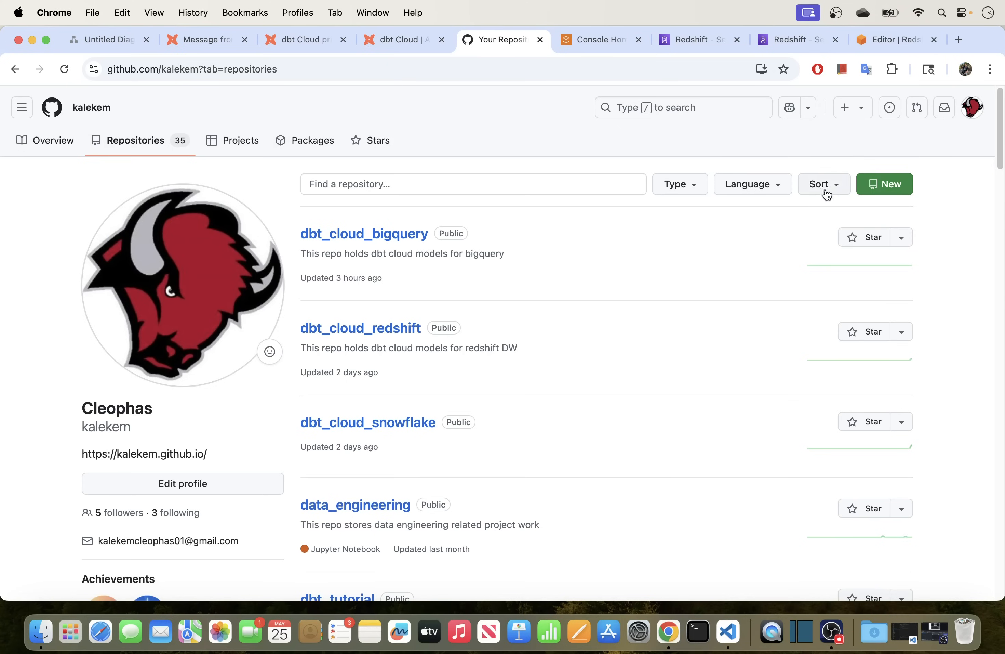
left_click(885, 184)
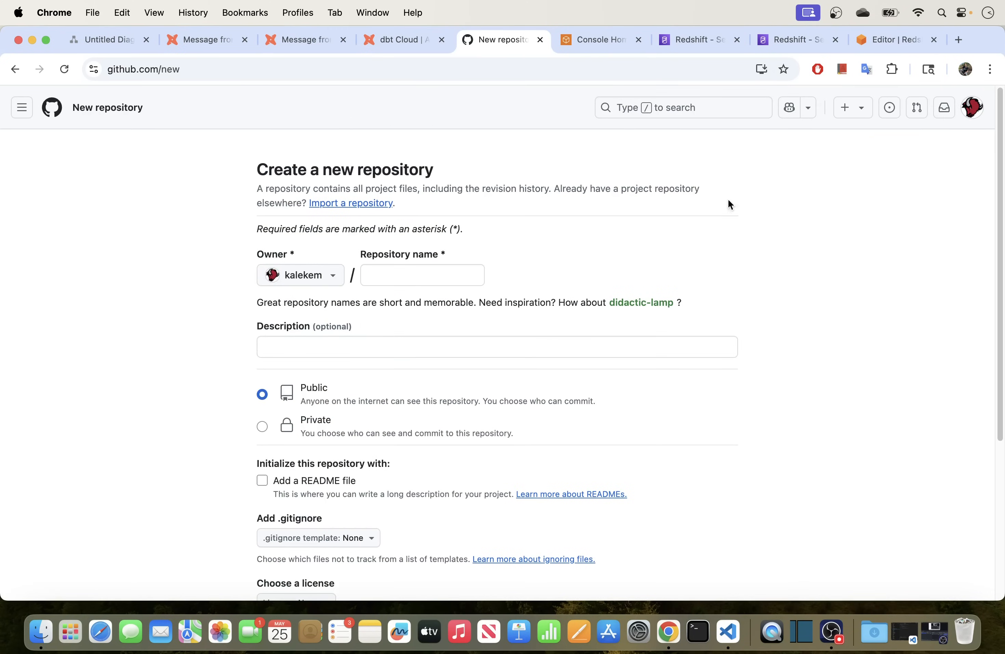
left_click(424, 276)
type("dbt_")
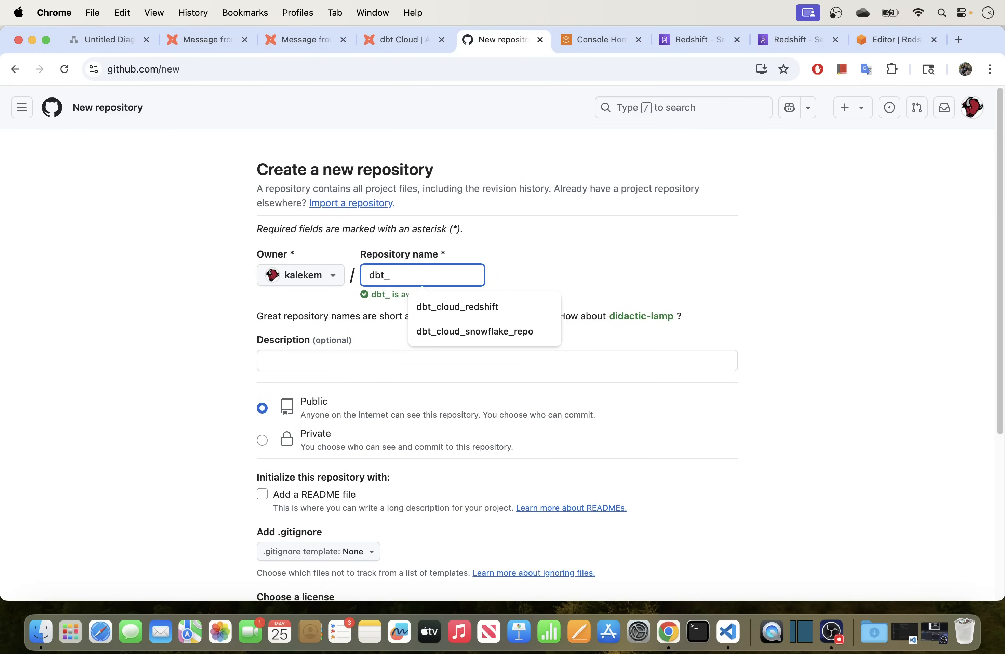
type("cloud_reds")
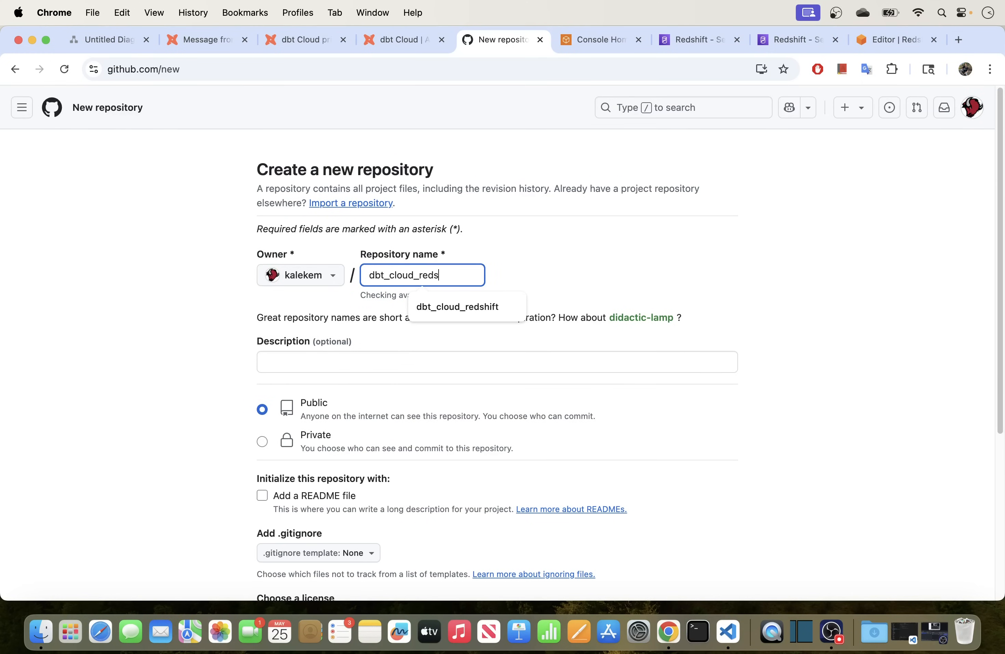
type("hift_repo")
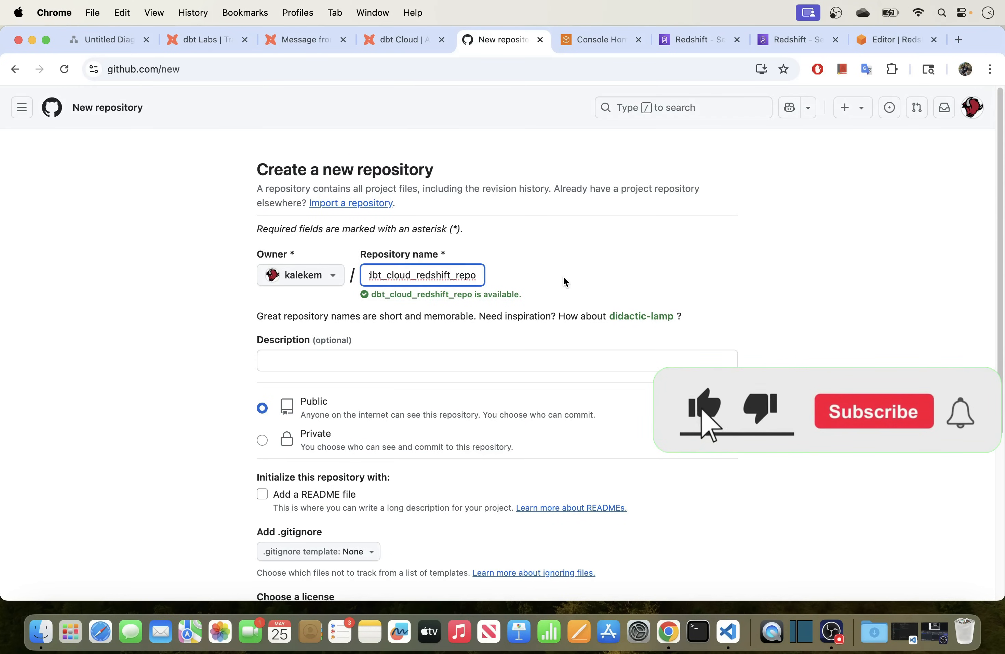
left_click(552, 271)
scroll(547, 266, "down", 1)
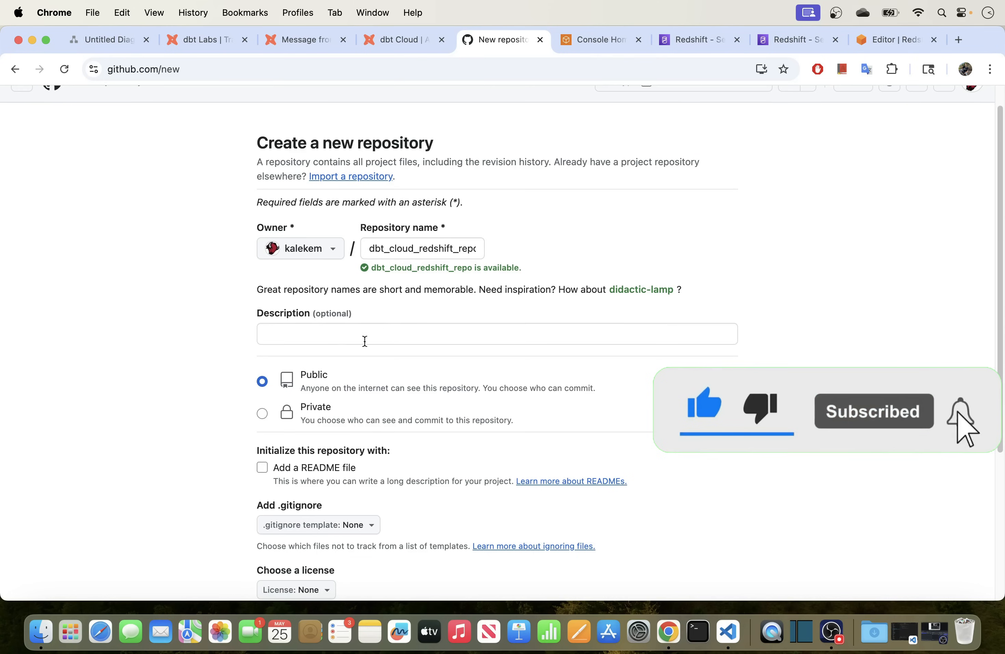
scroll(196, 349, "down", 3)
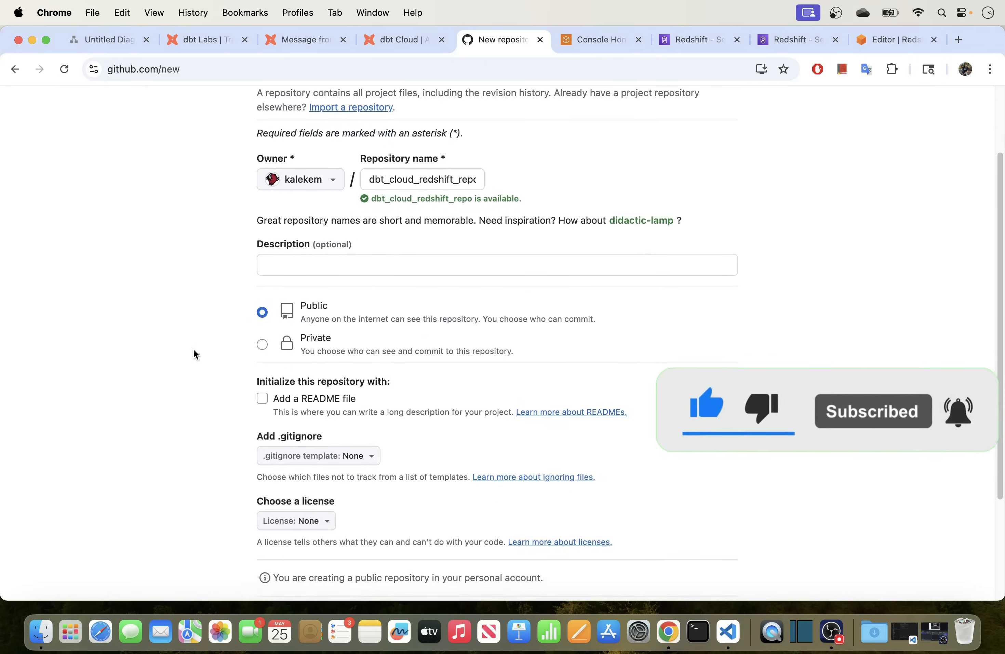
left_click(260, 383)
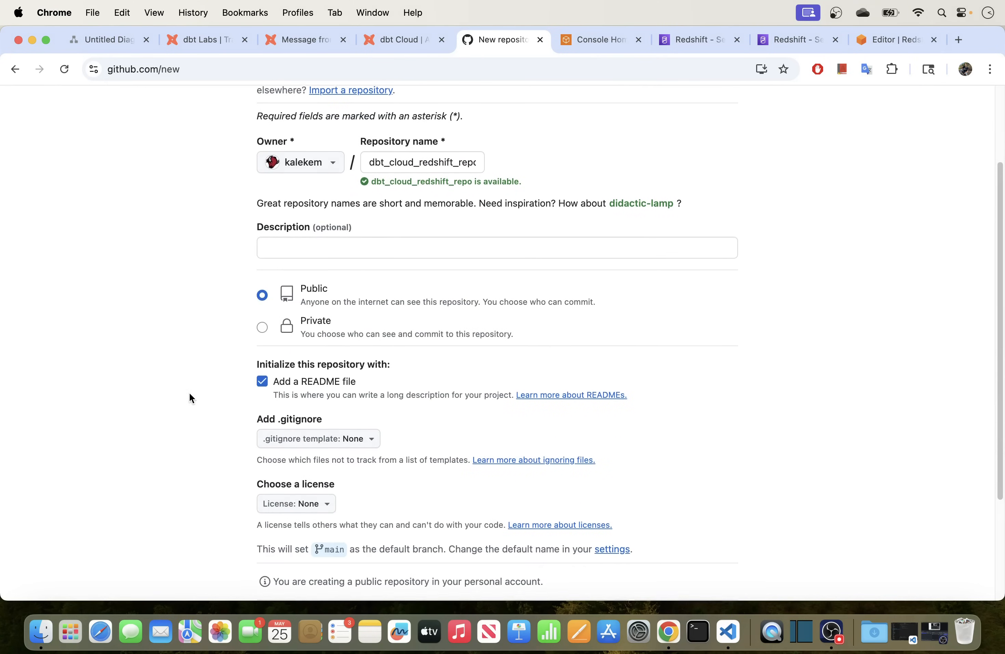
scroll(191, 397, "down", 5)
left_click(722, 477)
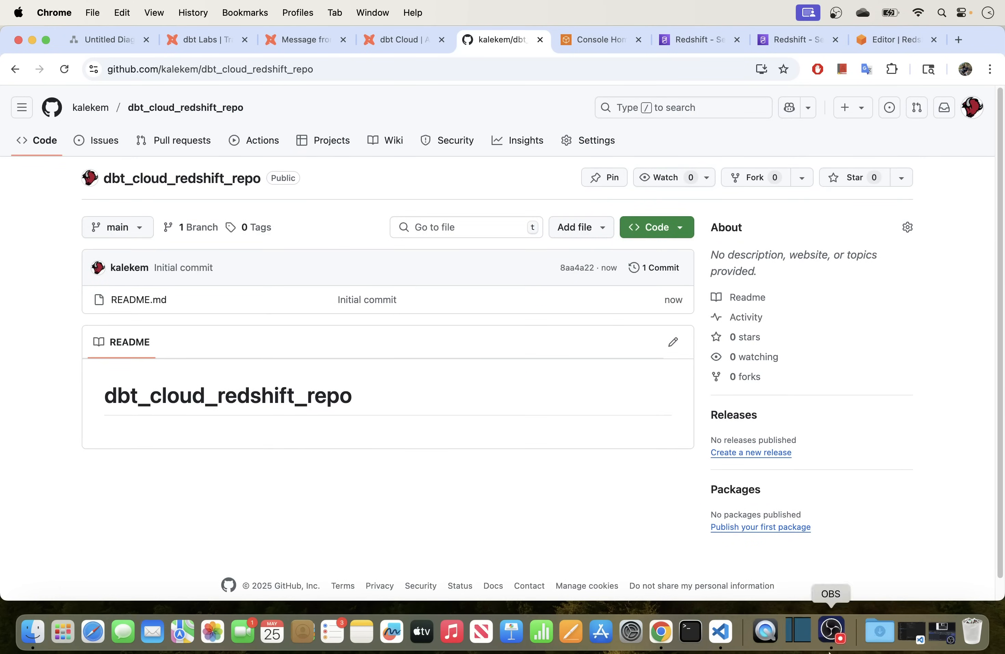
left_click(394, 41)
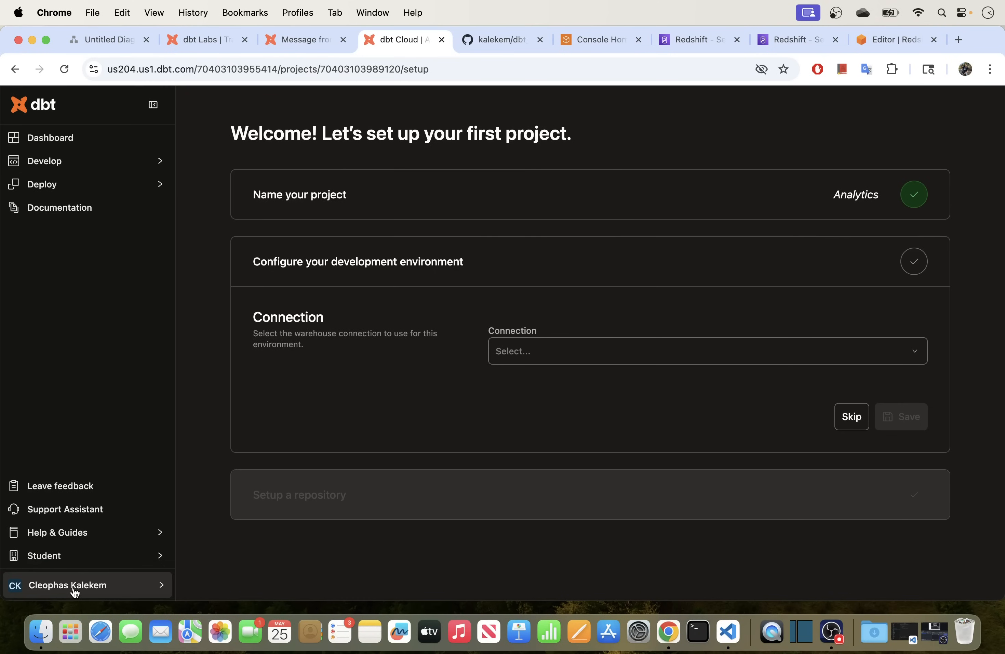
Link GitHub in the dbt Cloud profile and open the dbt Cloud app's installation settings on GitHub.
left_click(99, 591)
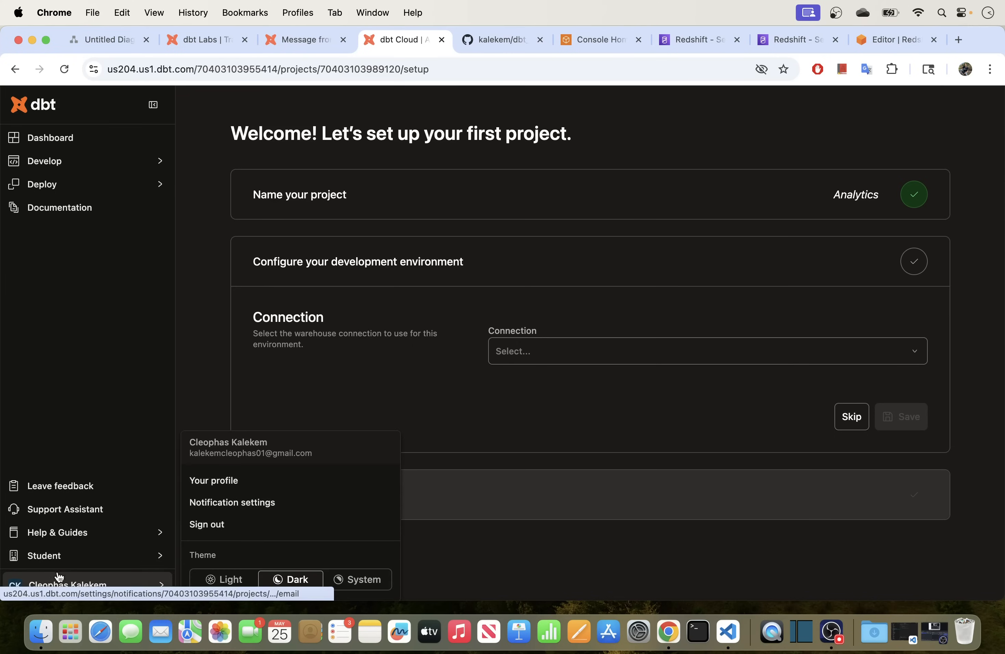
left_click(195, 480)
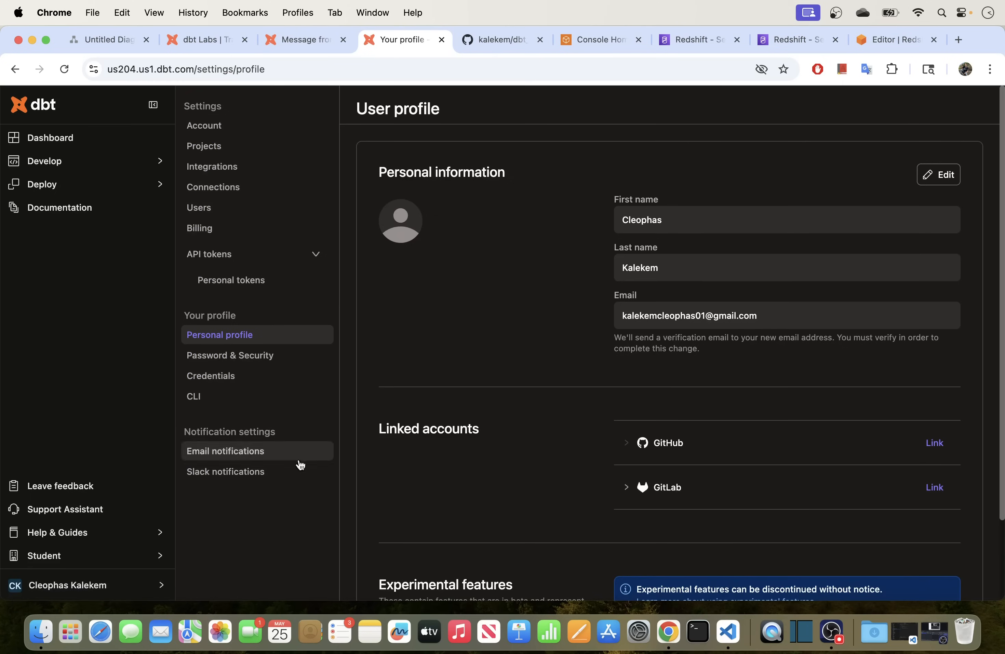
left_click(936, 447)
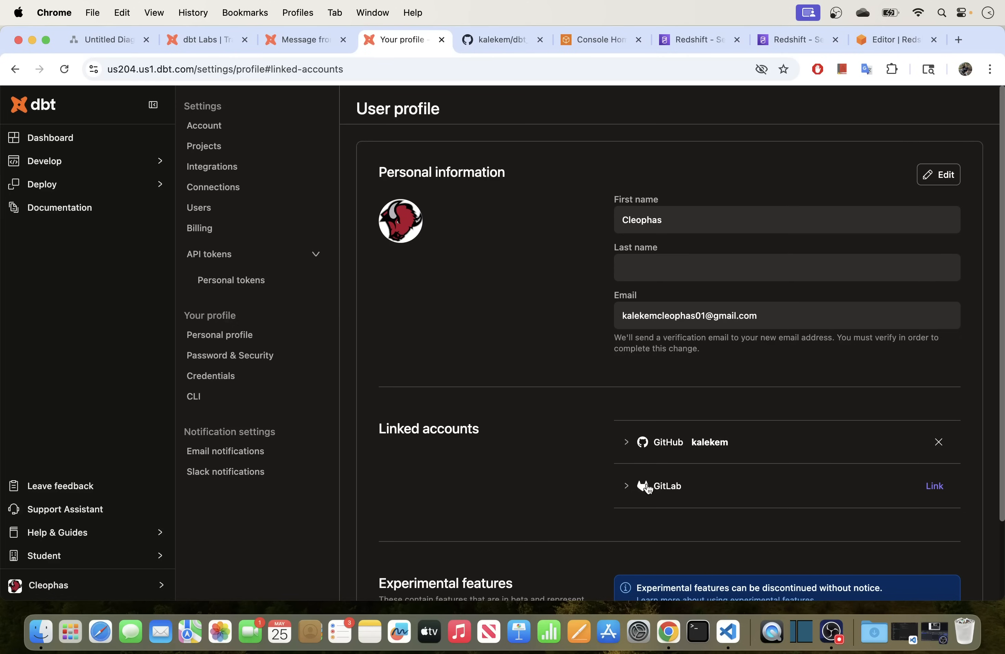
left_click(627, 443)
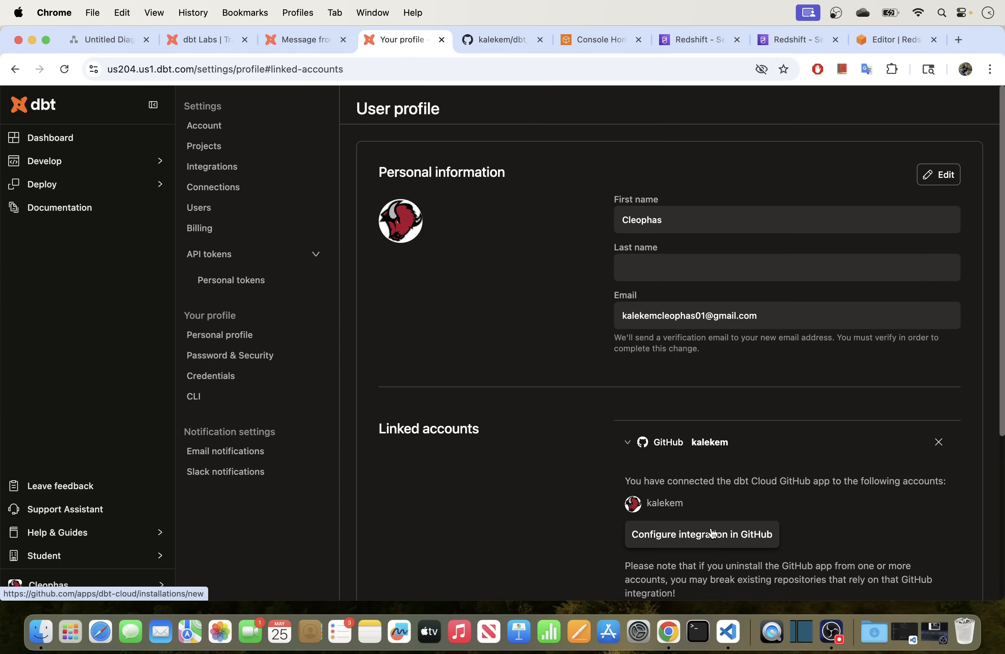
left_click(697, 543)
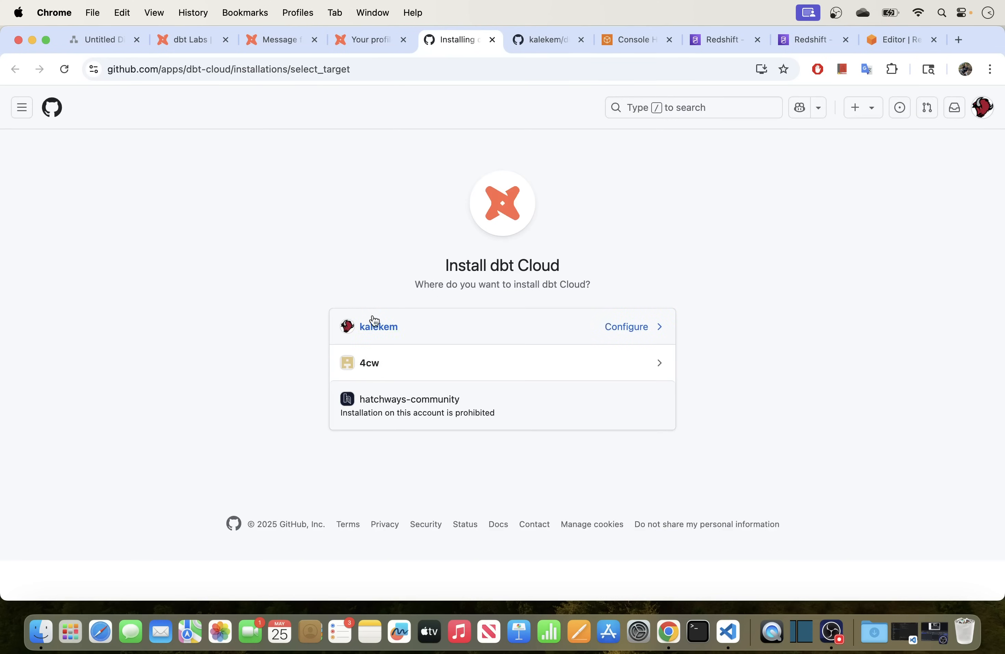
Open the dbt Cloud app's GitHub configuration and review the three repositories it can already access.
left_click(630, 330)
scroll(375, 343, "down", 5)
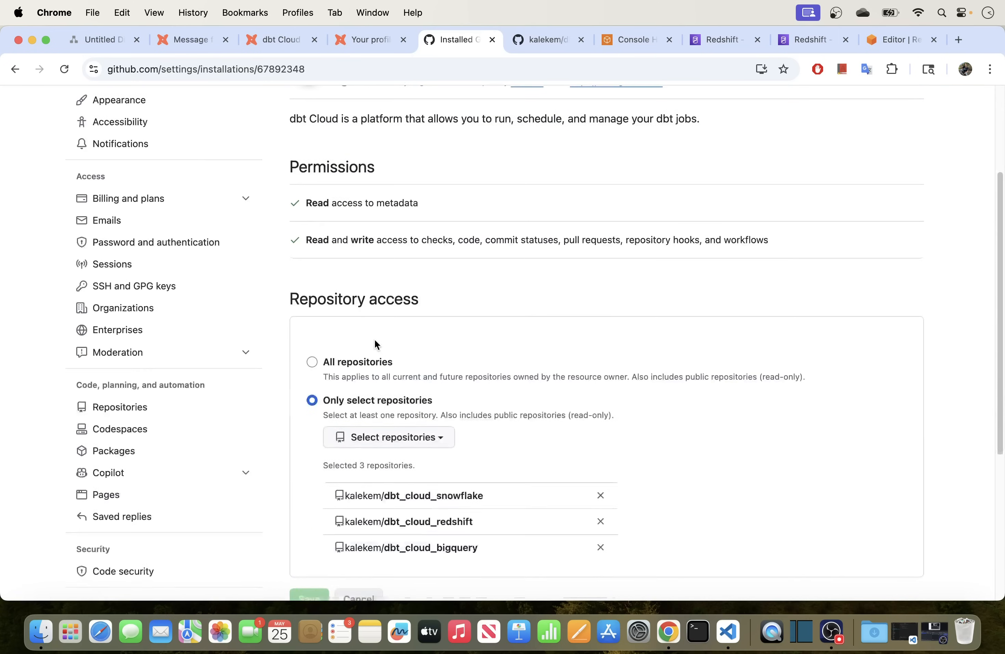
scroll(376, 335, "down", 5)
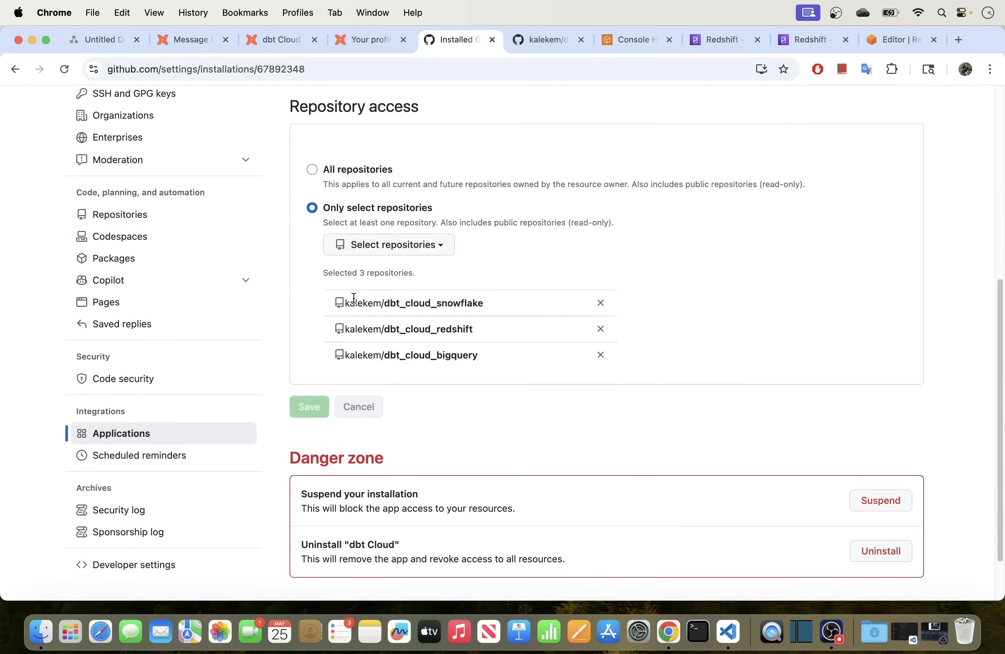
scroll(376, 284, "up", 7)
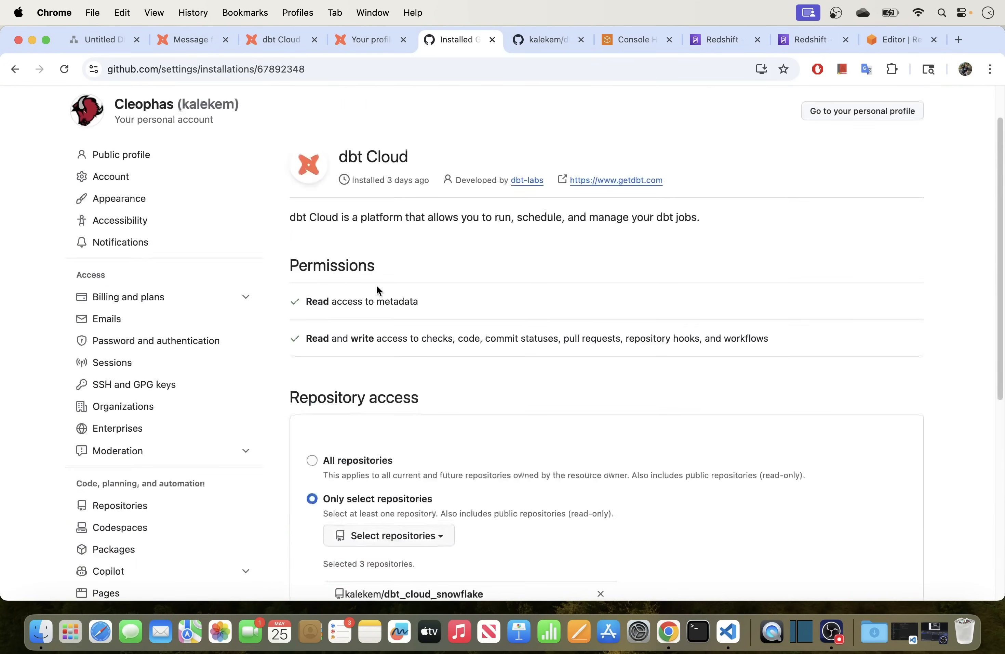
scroll(376, 285, "down", 8)
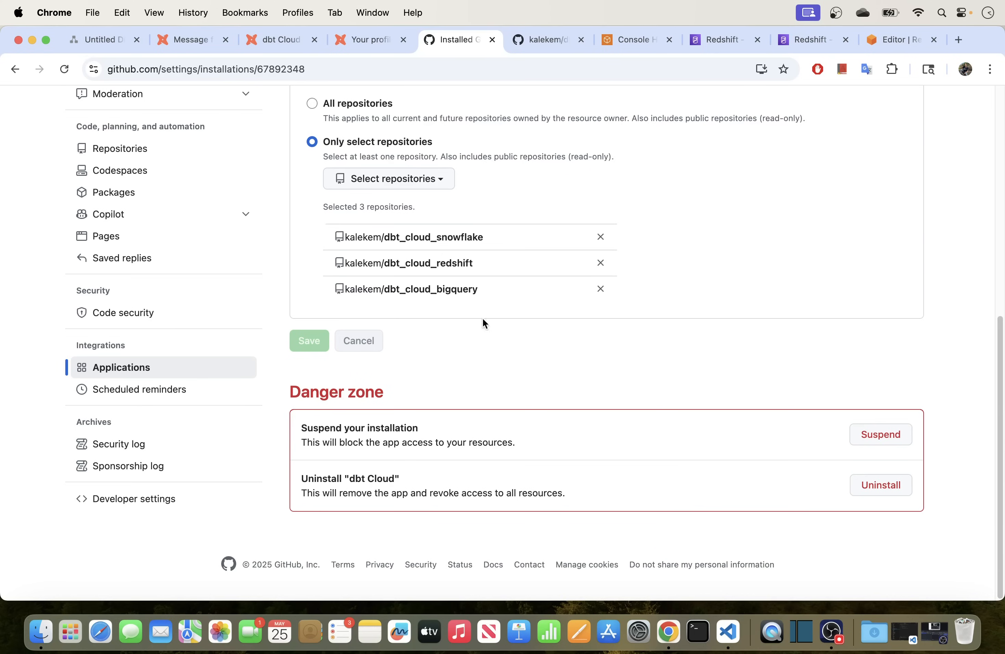
left_click_drag(474, 267, 383, 262)
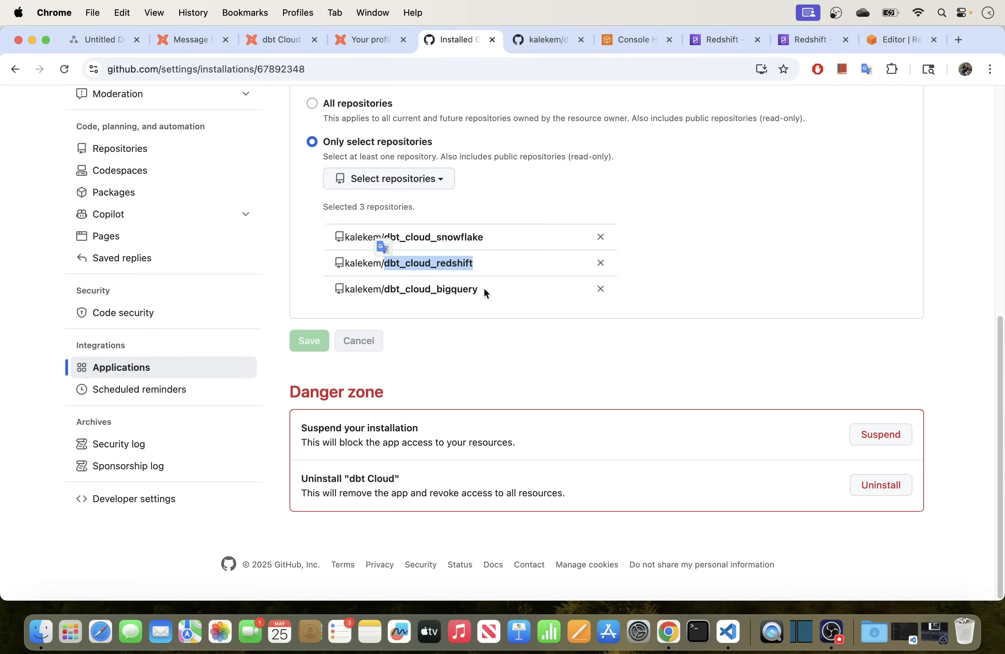
left_click_drag(485, 291, 403, 240)
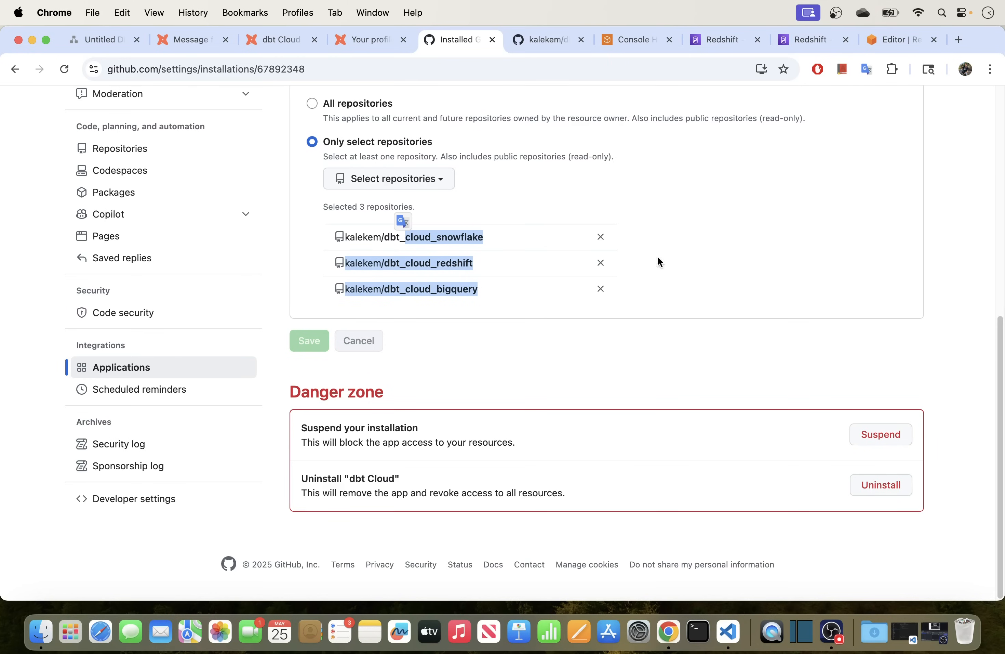
Add dbt_cloud_redshift_repo to the app's allowed repositories, save, and return to the dbt Cloud profile.
left_click(381, 178)
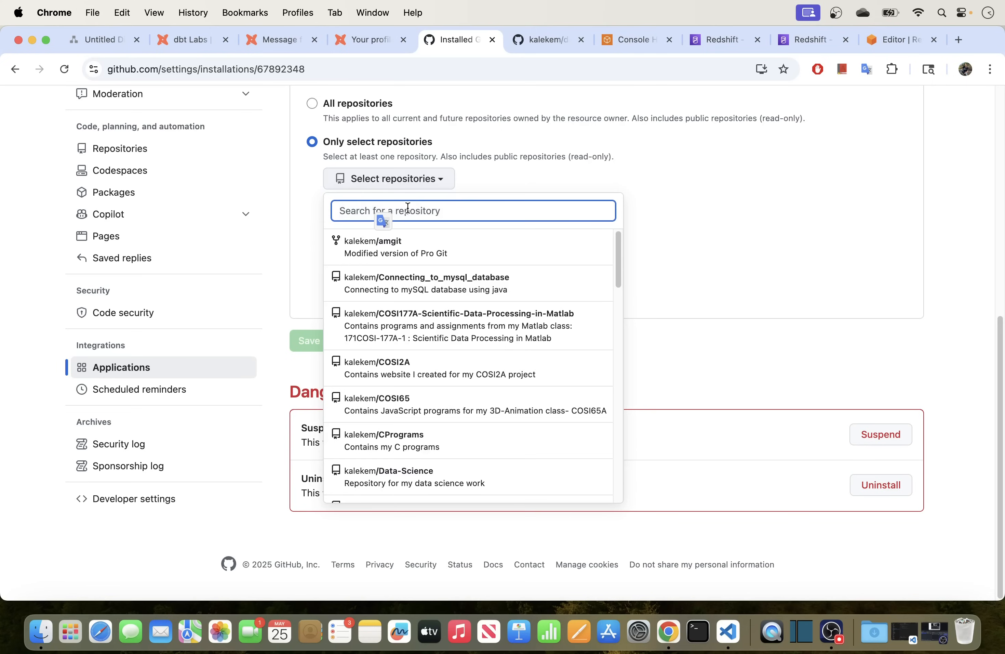
type("dbt_clo")
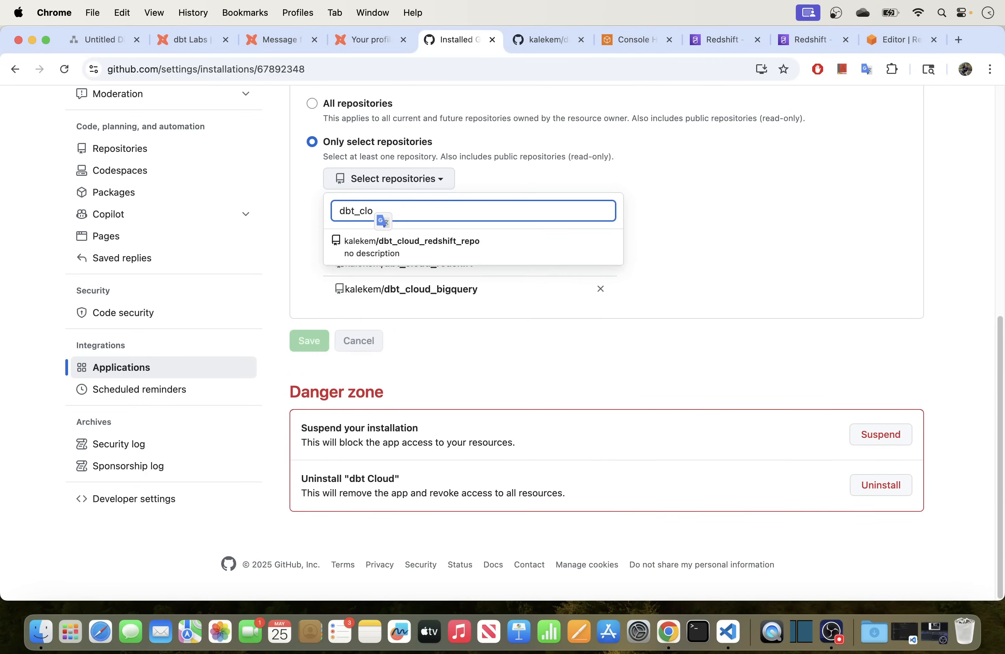
left_click(440, 242)
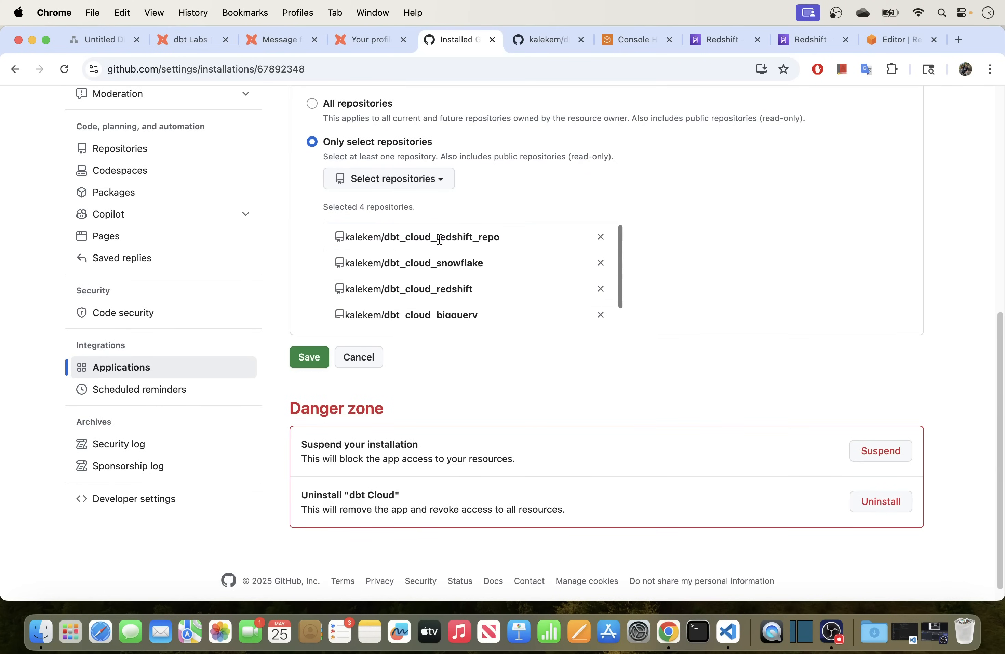
scroll(690, 283, "down", 1)
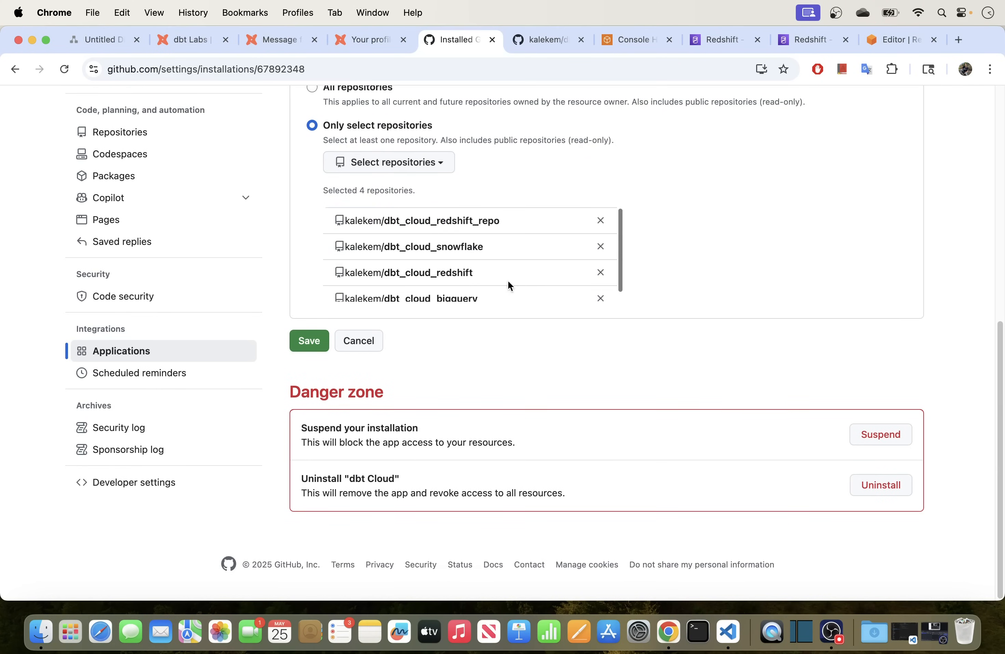
scroll(510, 284, "down", 1)
left_click(311, 347)
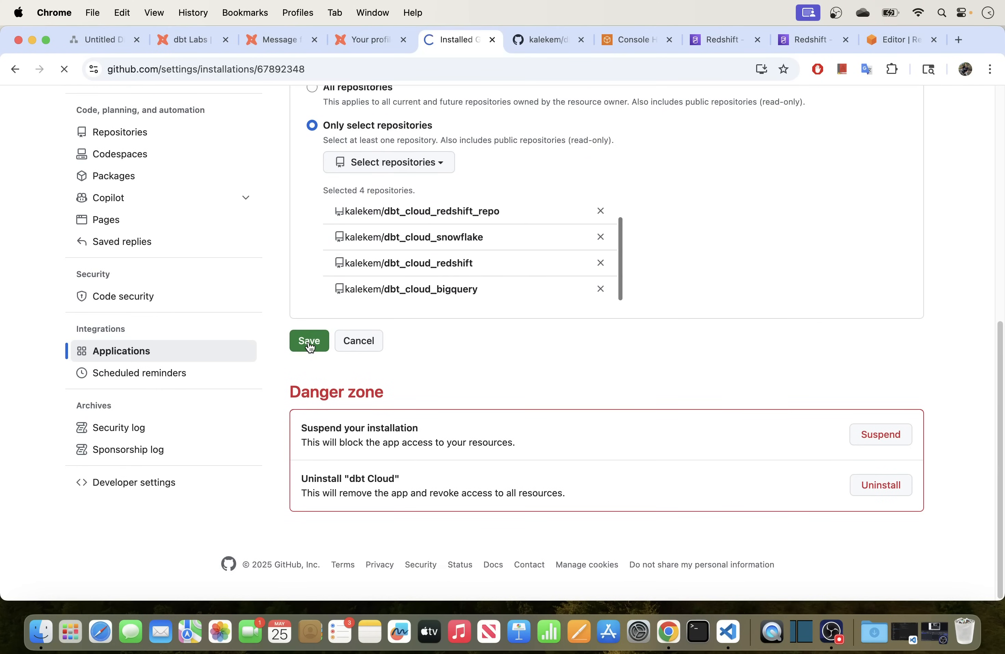
scroll(451, 367, "down", 10)
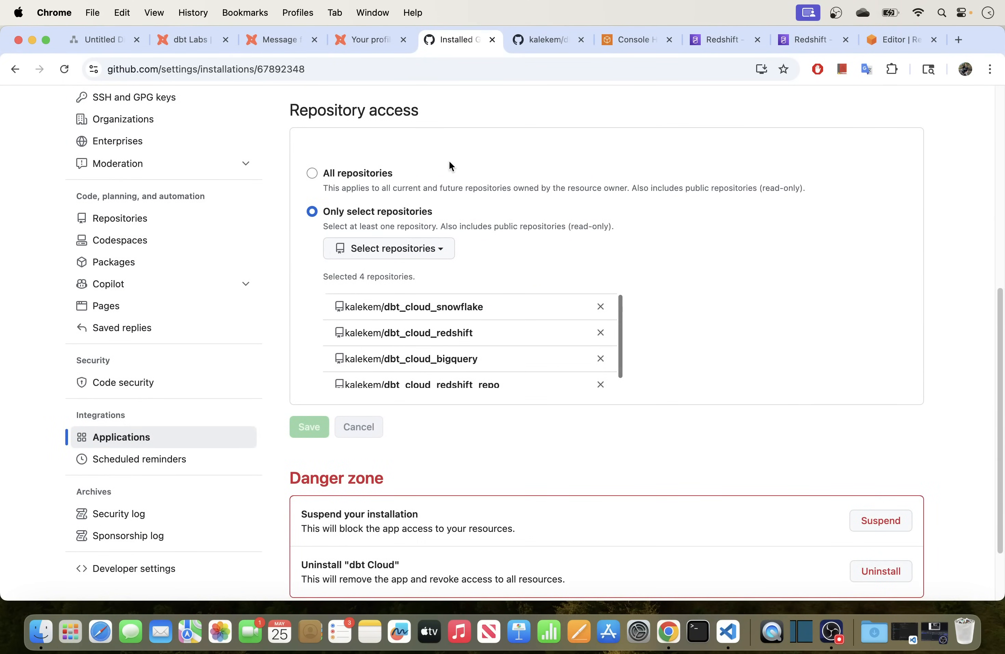
scroll(482, 173, "up", 4)
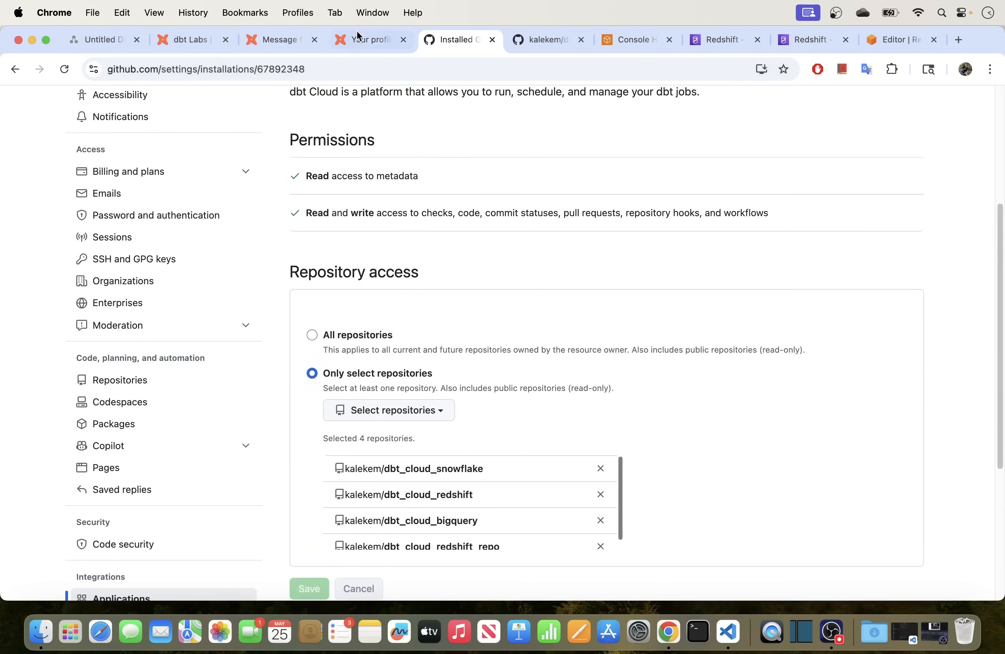
left_click(366, 42)
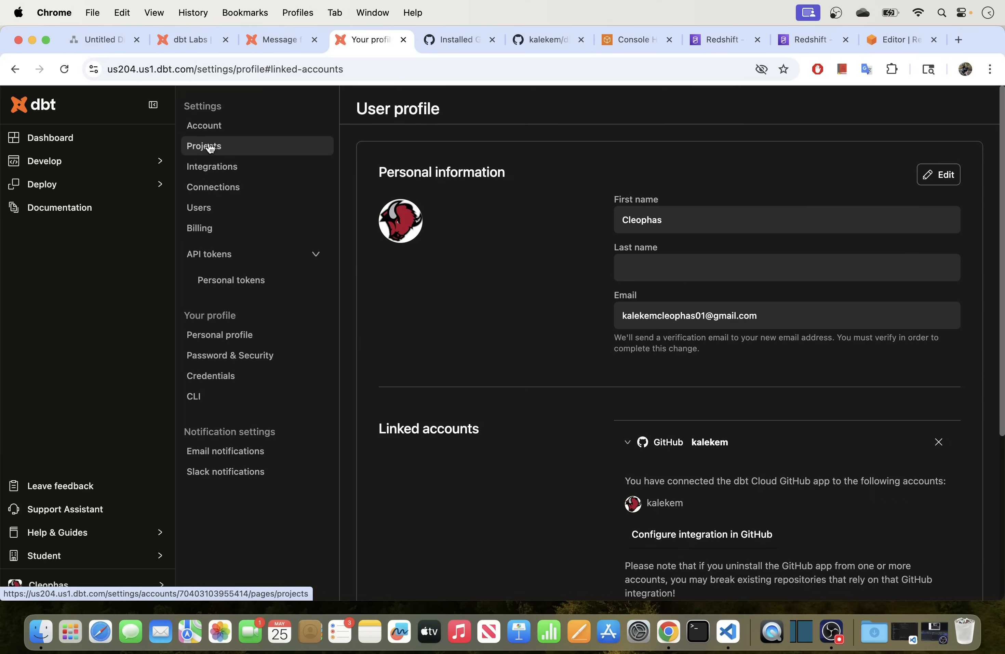
Create a new Redshift-type connection in dbt Cloud and ready the Server Hostname field.
left_click(231, 192)
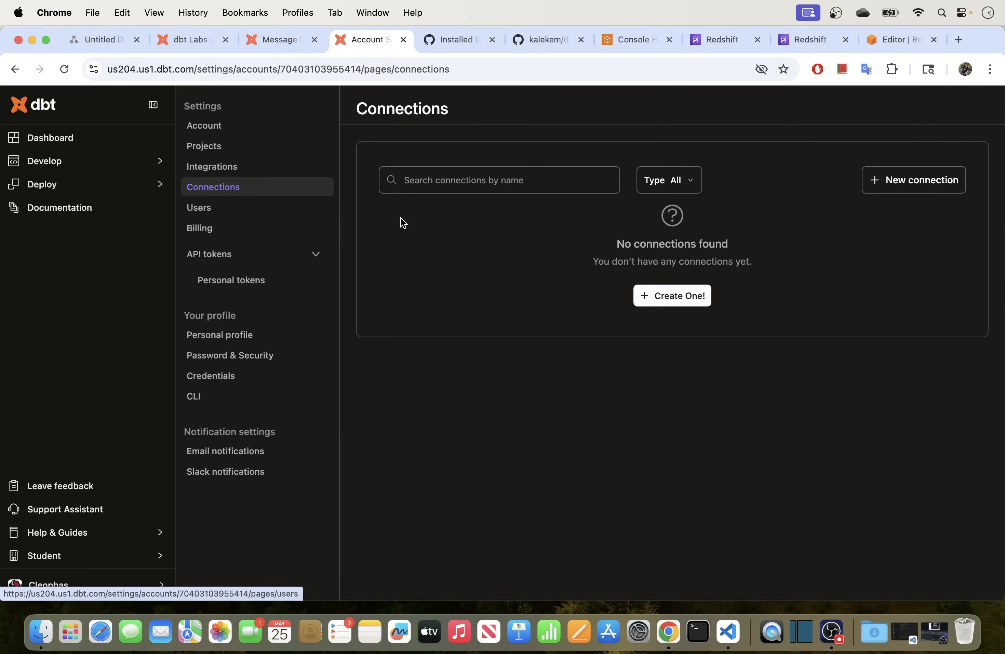
left_click(667, 295)
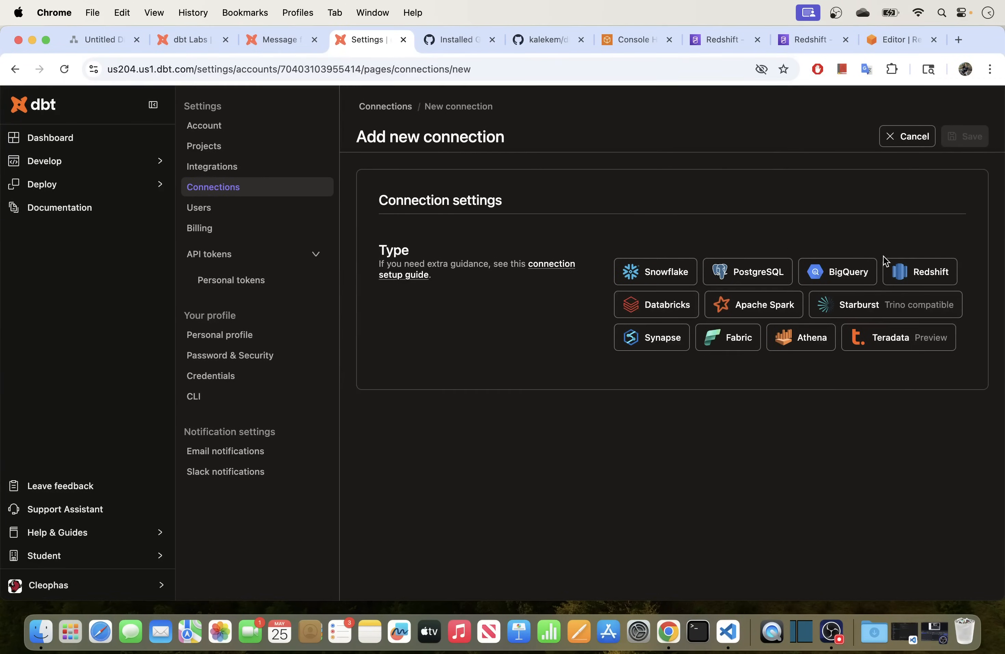
left_click(921, 272)
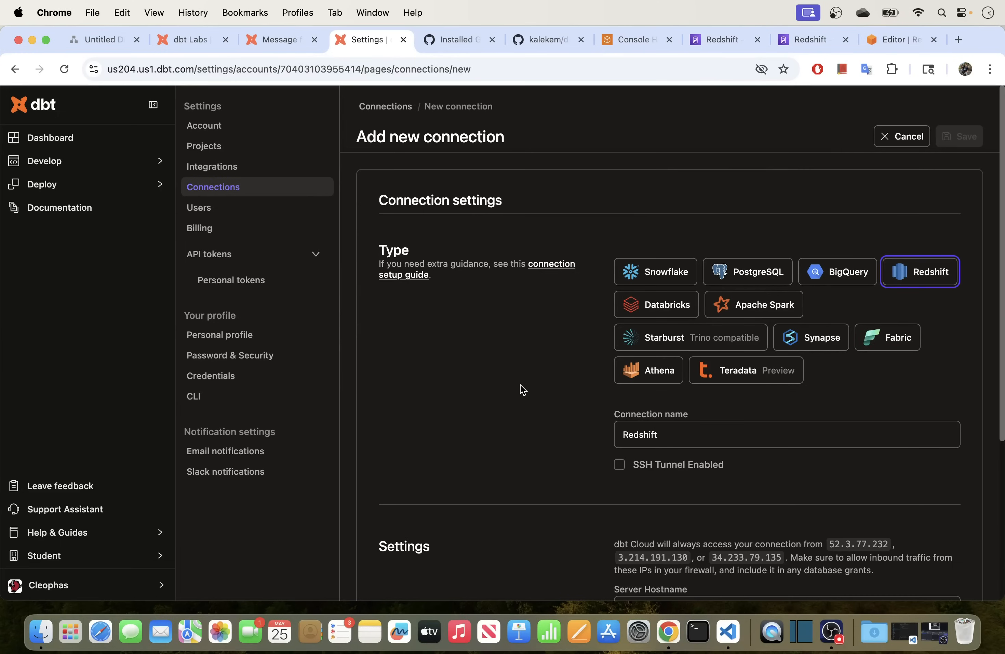
scroll(522, 379, "down", 5)
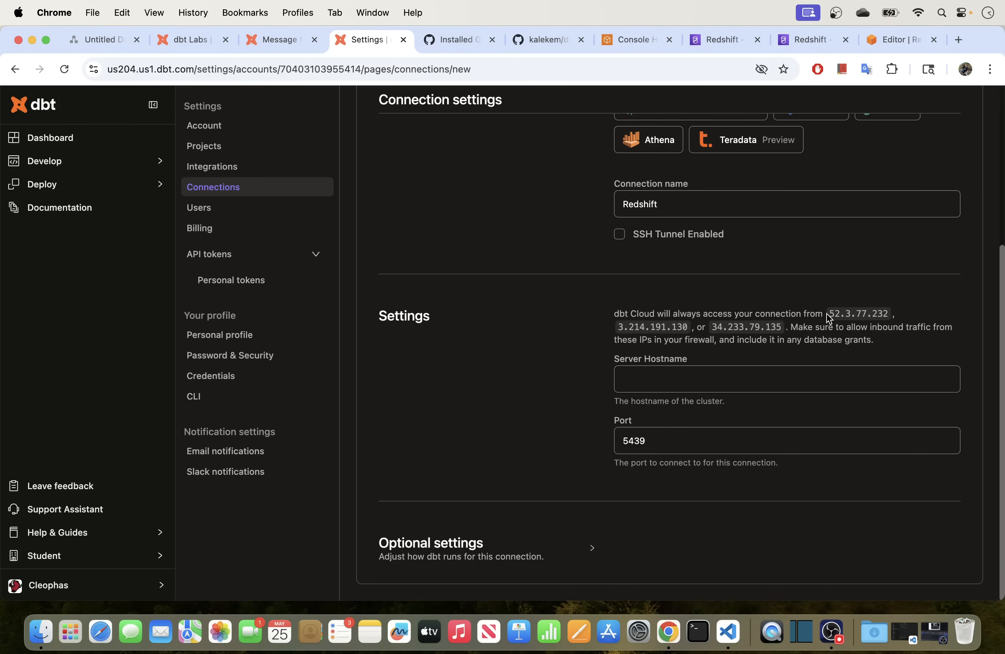
left_click_drag(828, 314, 831, 324)
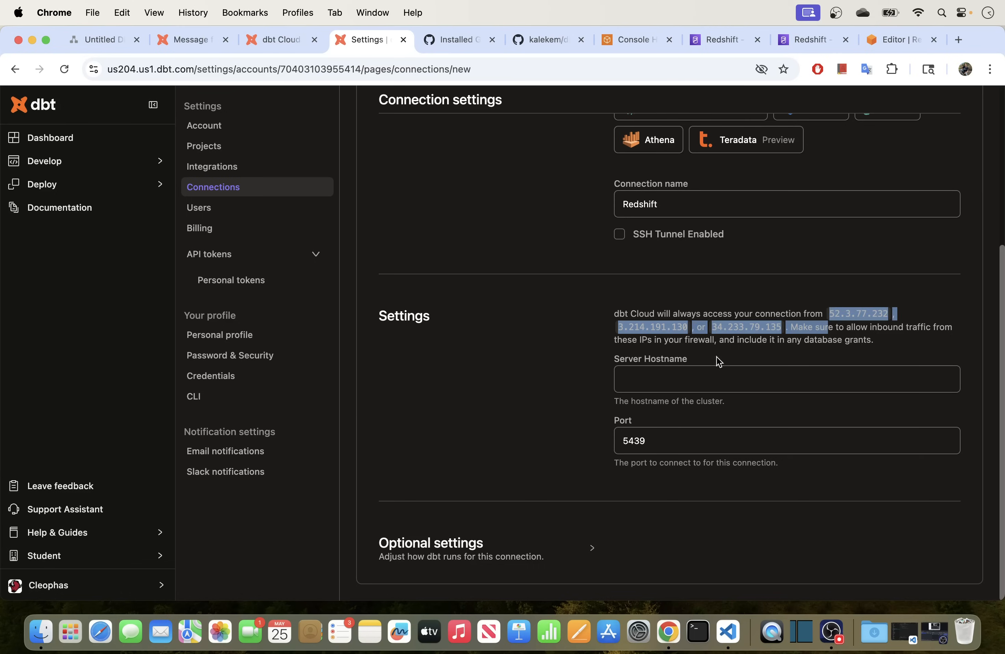
left_click(679, 377)
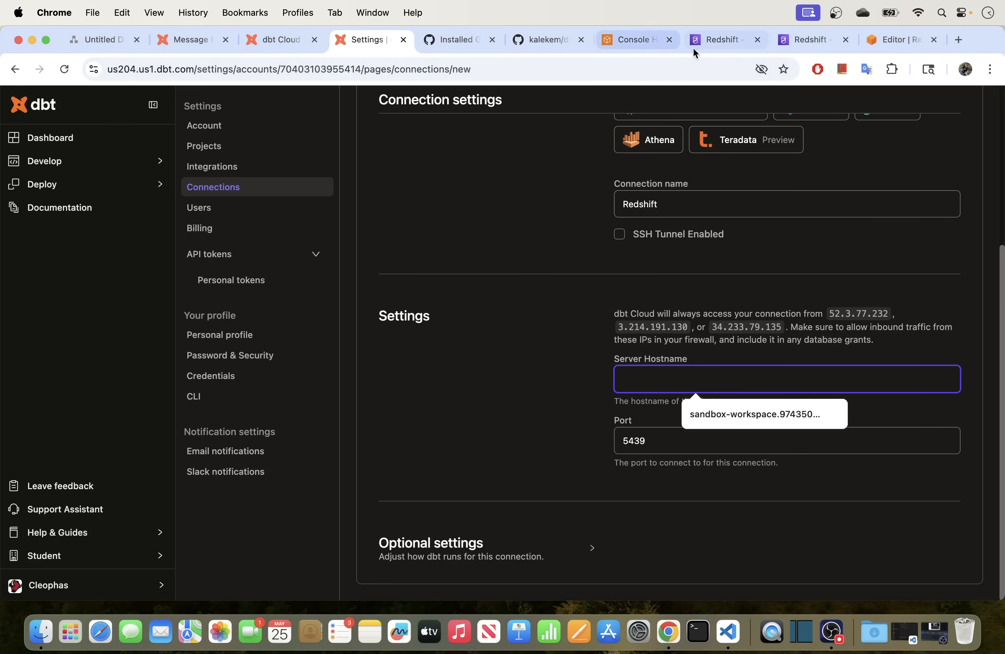
left_click(712, 39)
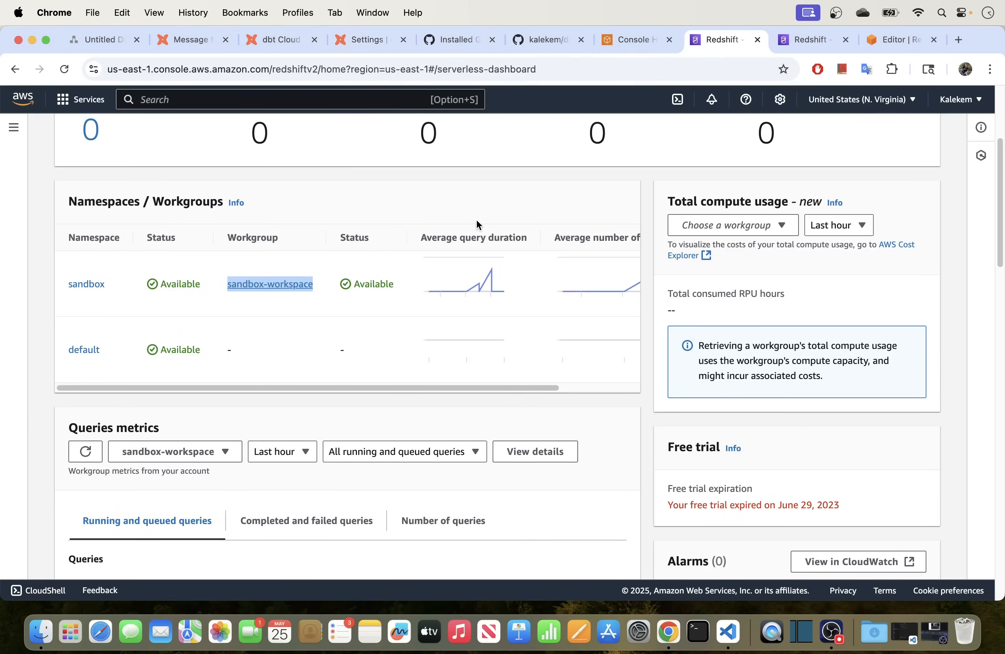
Copy the sandbox-workspace workgroup endpoint and go back to the dbt connection form.
left_click(807, 39)
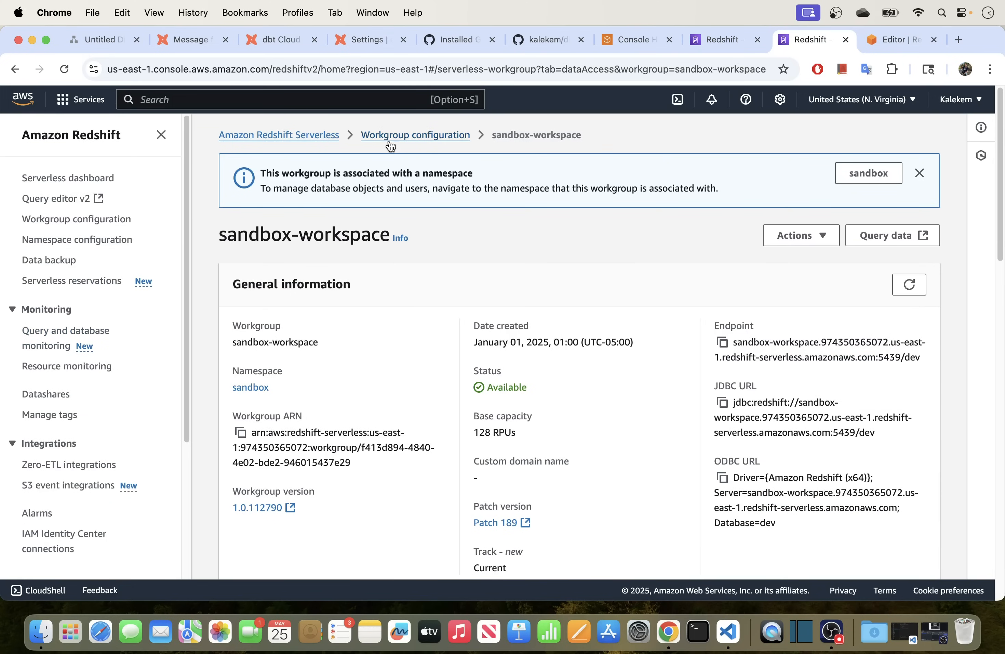
left_click(723, 344)
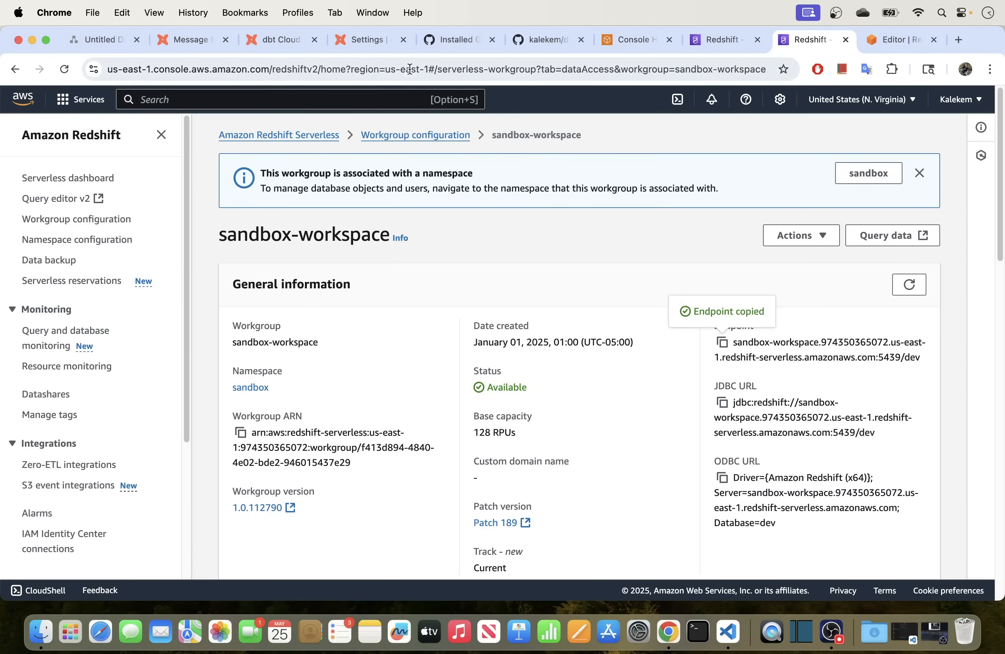
left_click(366, 41)
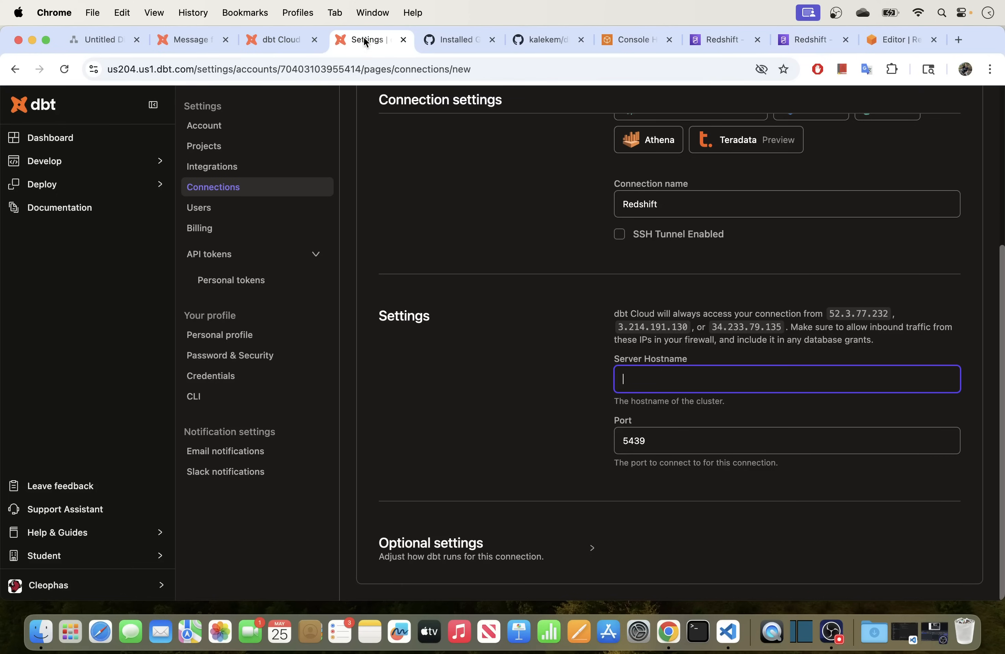
Paste the endpoint as Server Hostname and strip the trailing ':5439/dev'.
key("super+v")
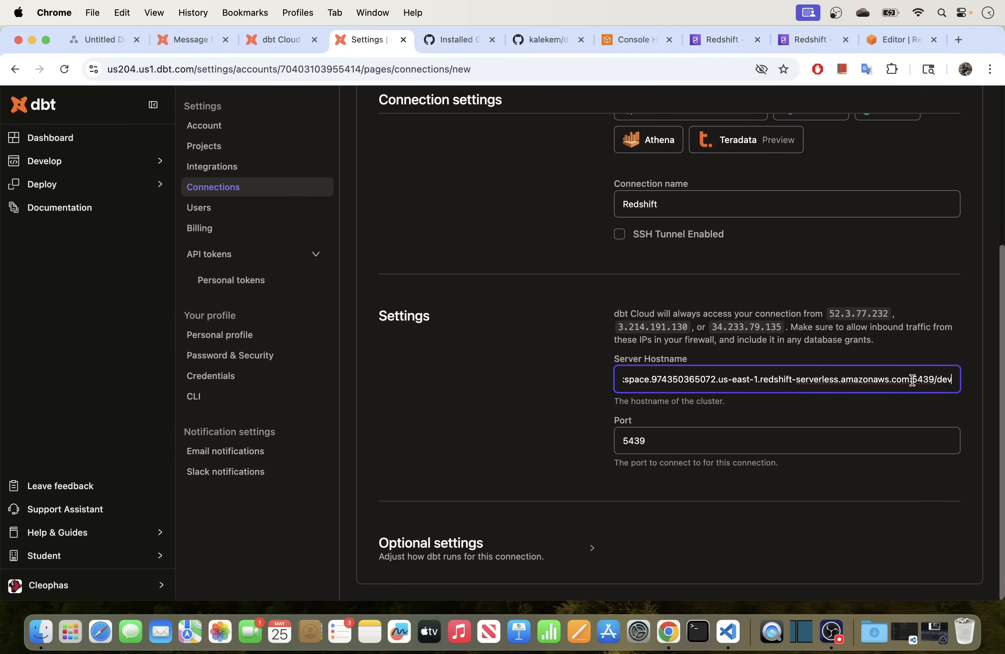
left_click_drag(912, 380, 954, 380)
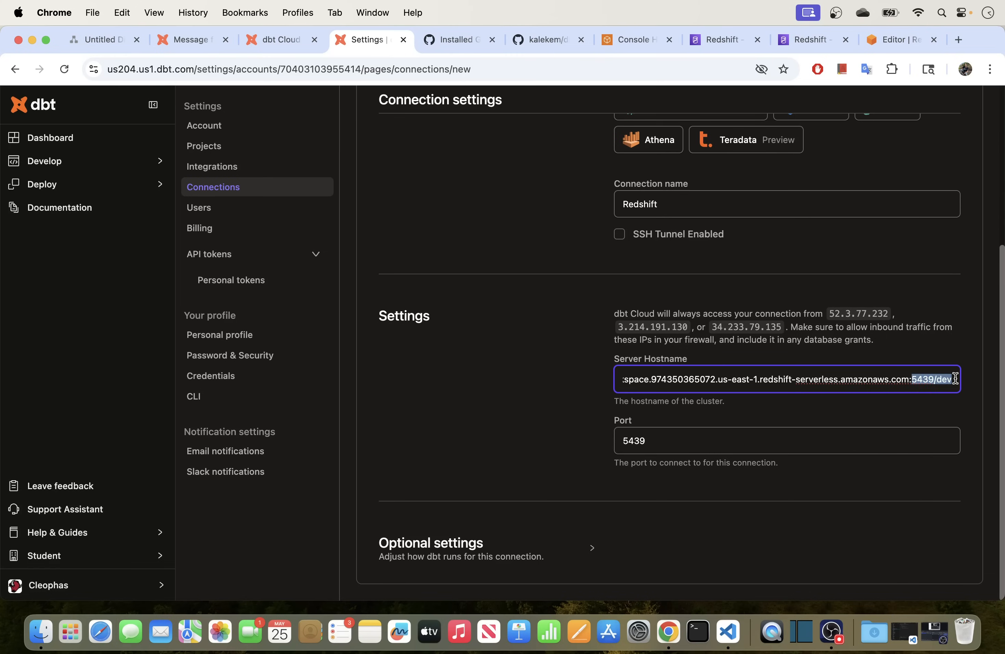
key("BackSpace")
key("BackSpace")
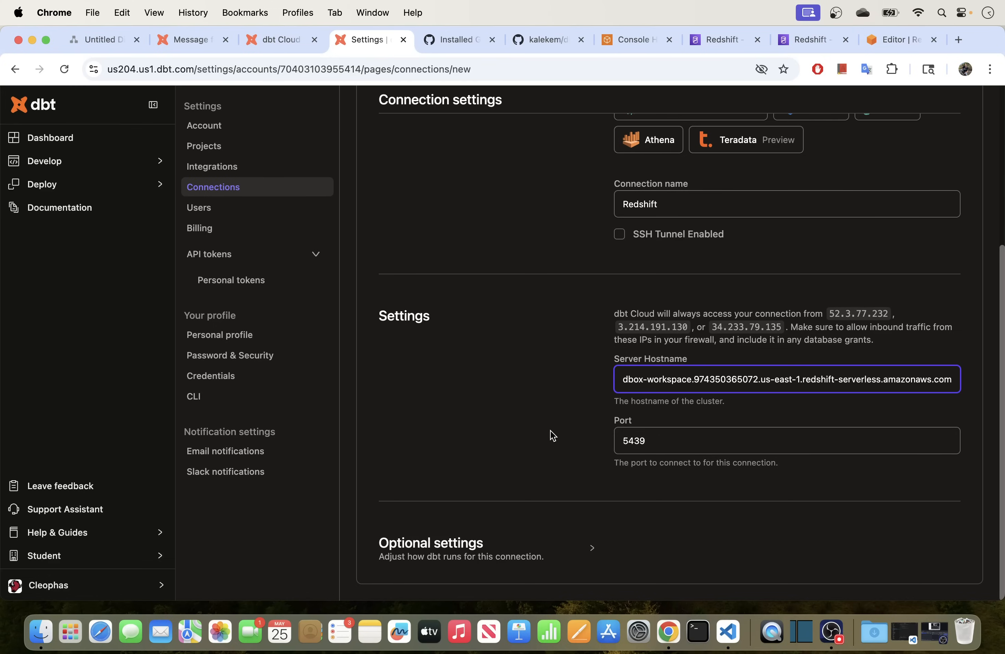
Set the connection's Database name to dev under Optional settings.
left_click(589, 548)
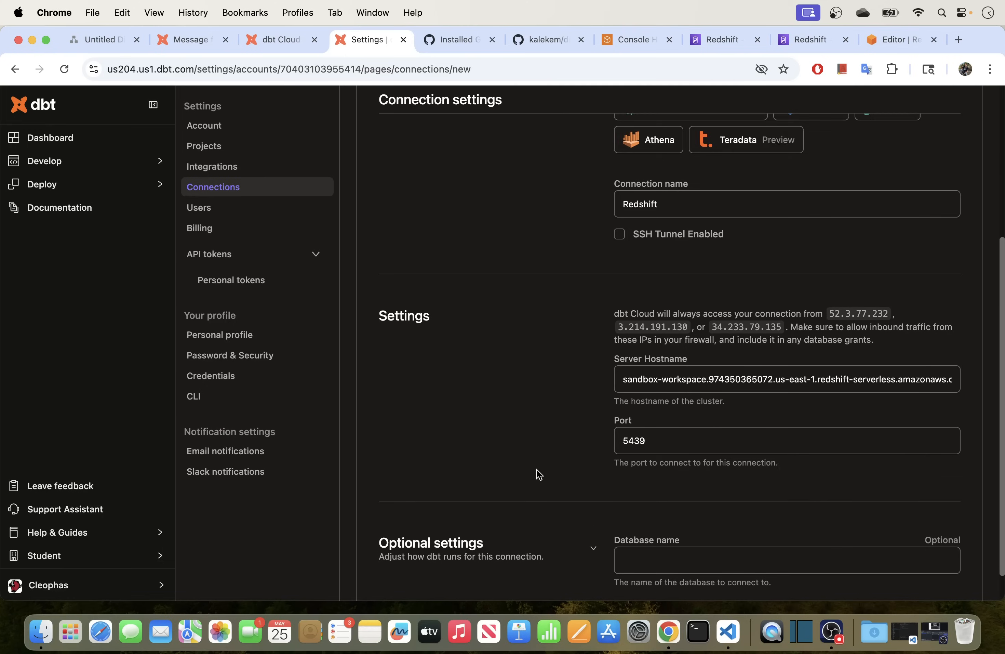
scroll(551, 475, "down", 2)
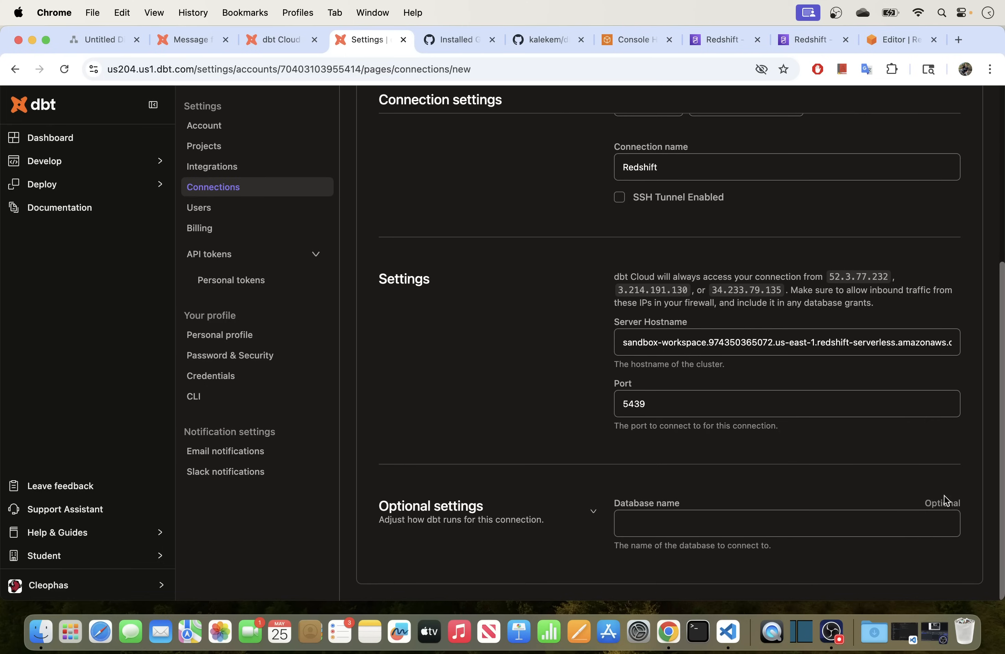
left_click(710, 528)
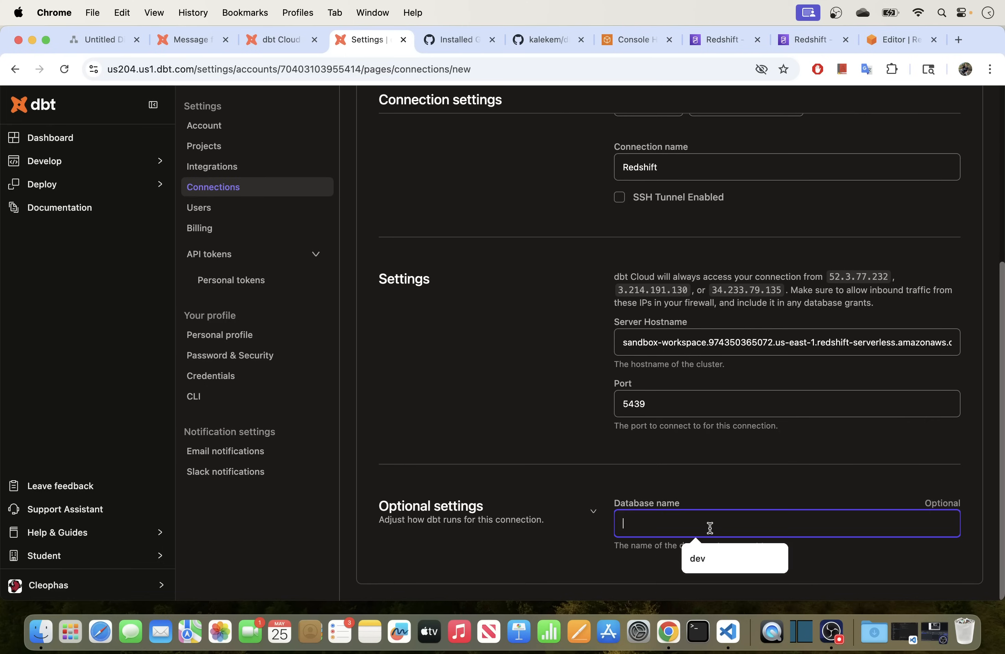
type("dev")
left_click(700, 481)
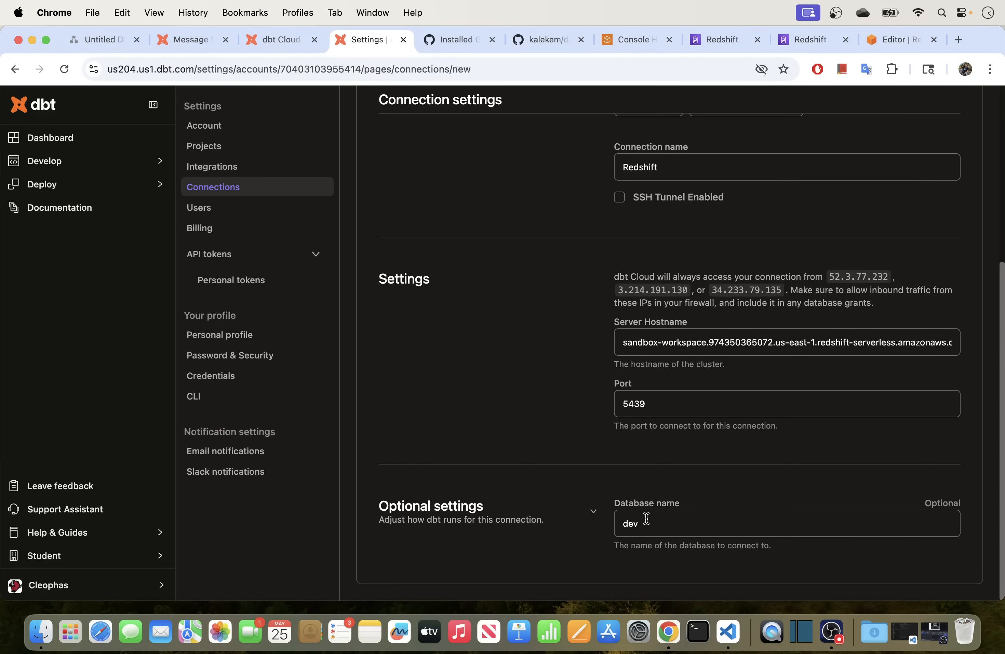
left_click_drag(651, 523, 609, 522)
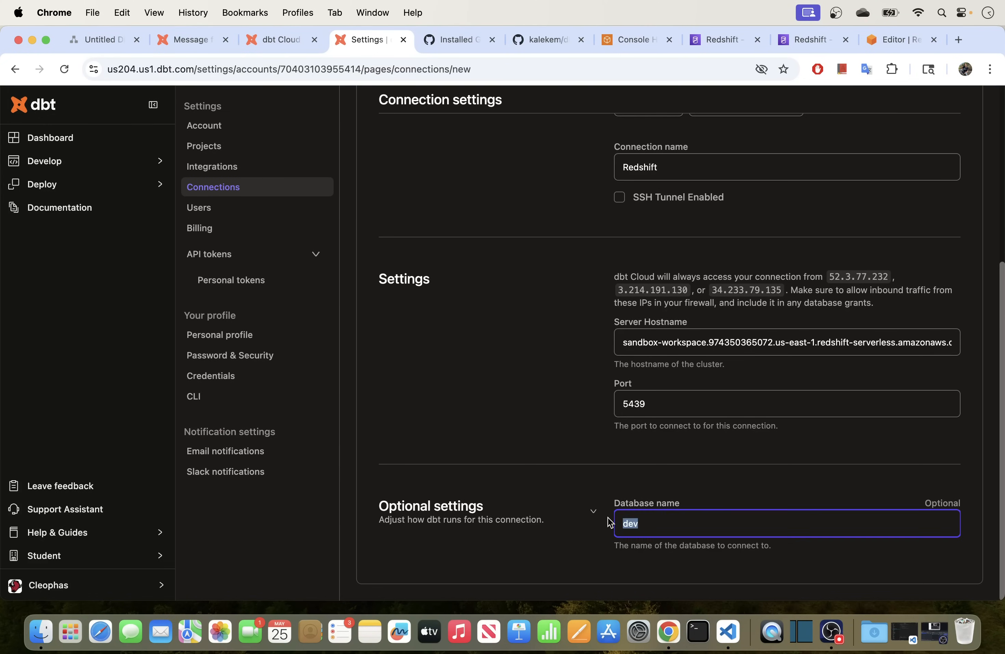
left_click(888, 40)
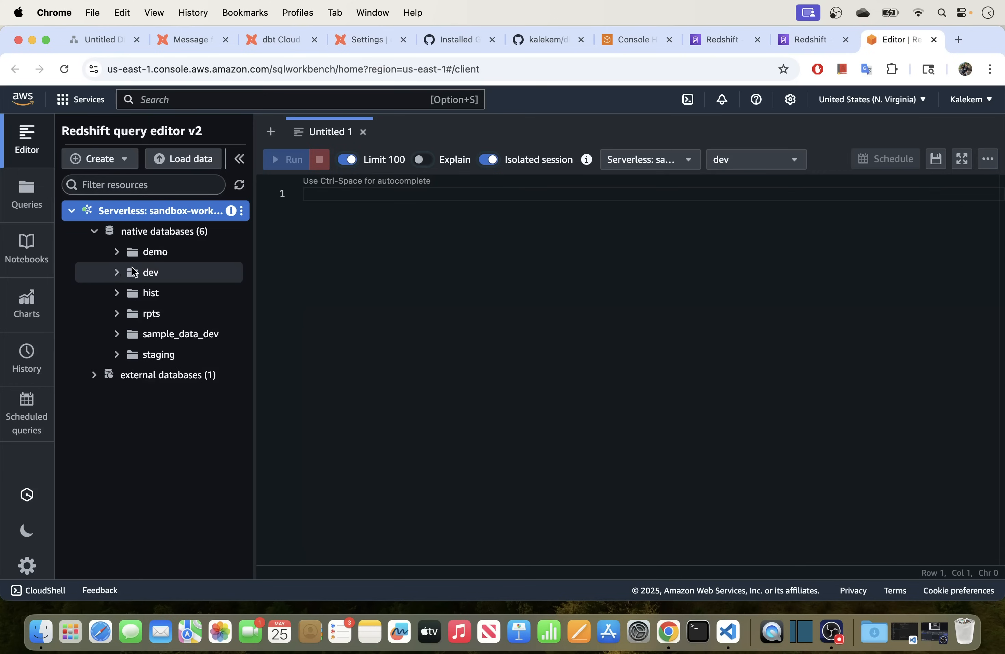
Expand the dev database in the query editor to confirm its public schema, then return to dbt.
left_click(116, 273)
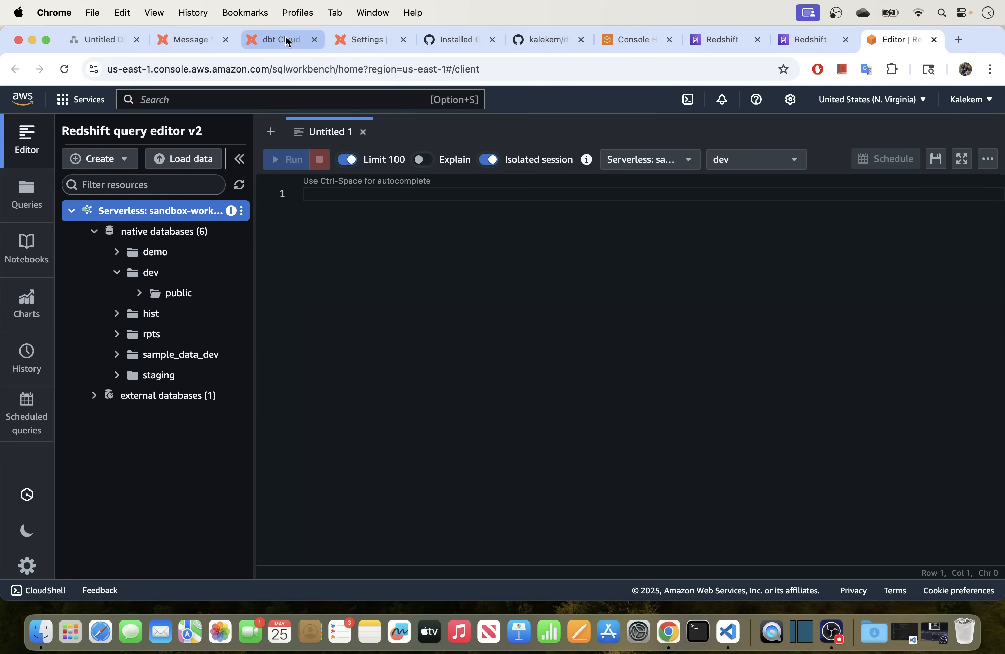
left_click(360, 39)
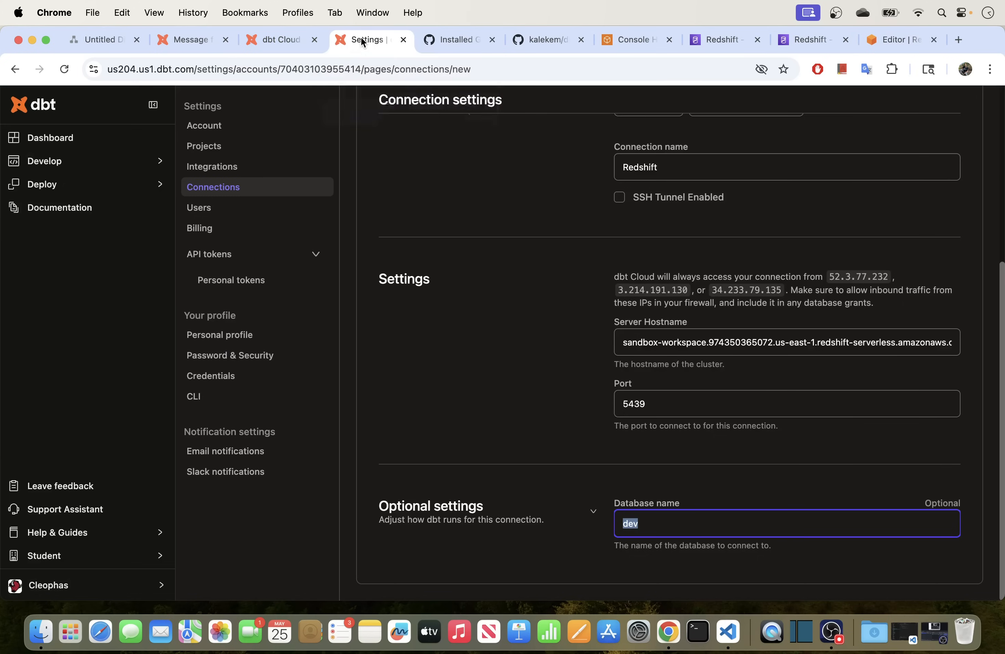
Copy dbt Cloud's access IP 52.3.77.232 from the connection form and return to the workgroup page.
left_click(646, 524)
scroll(660, 338, "up", 5)
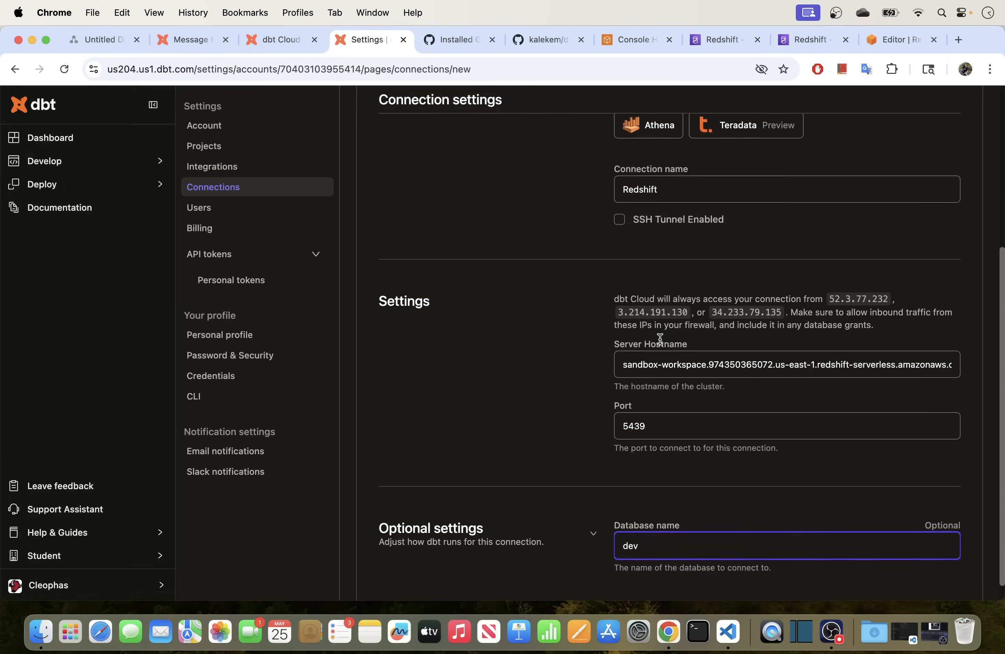
scroll(660, 341, "up", 8)
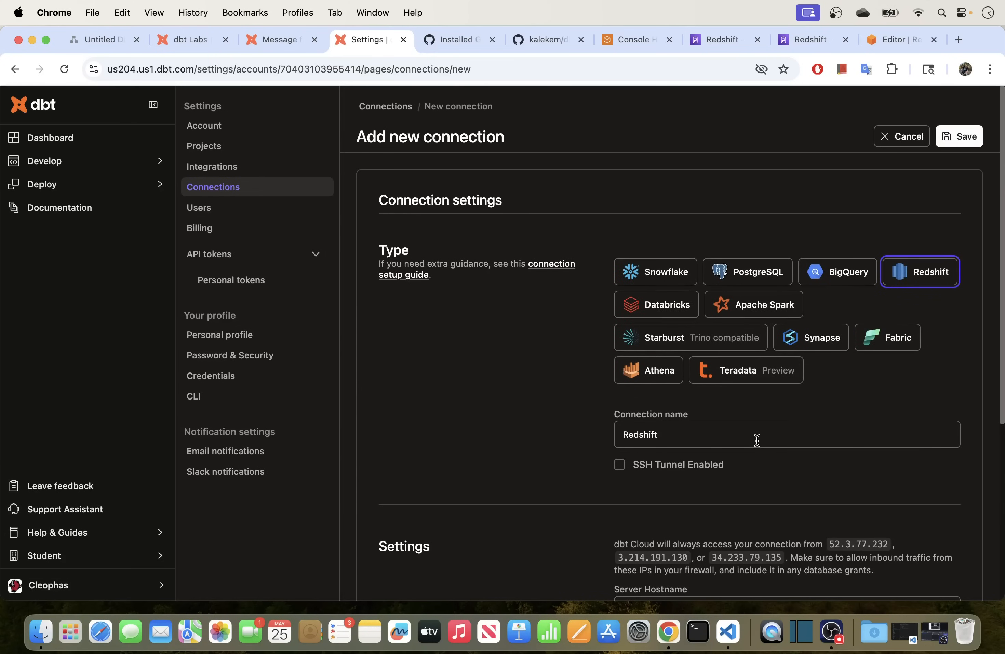
scroll(755, 439, "down", 13)
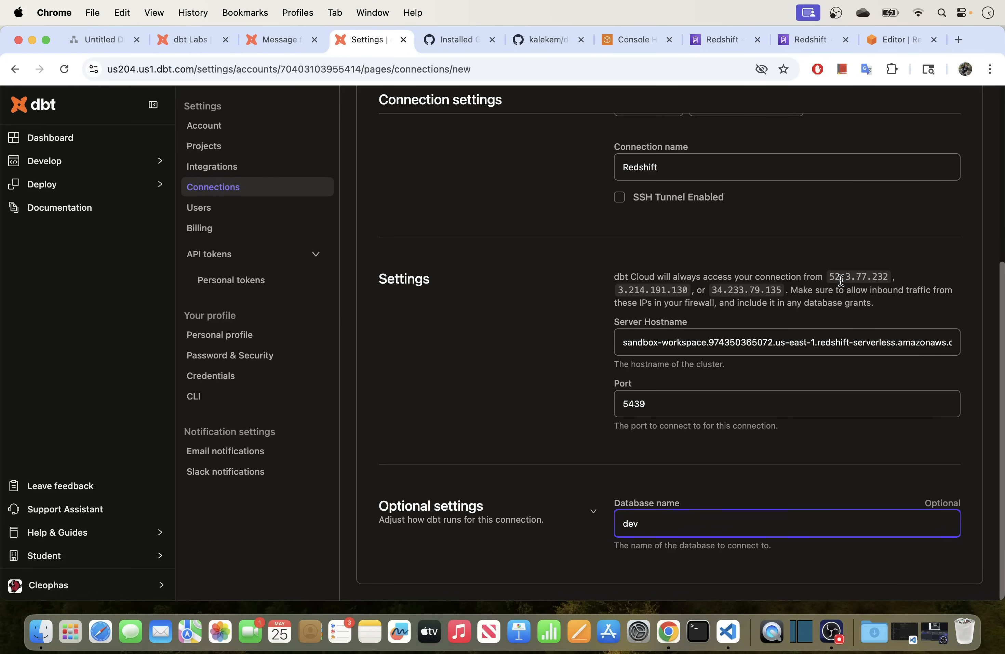
left_click_drag(829, 276, 776, 300)
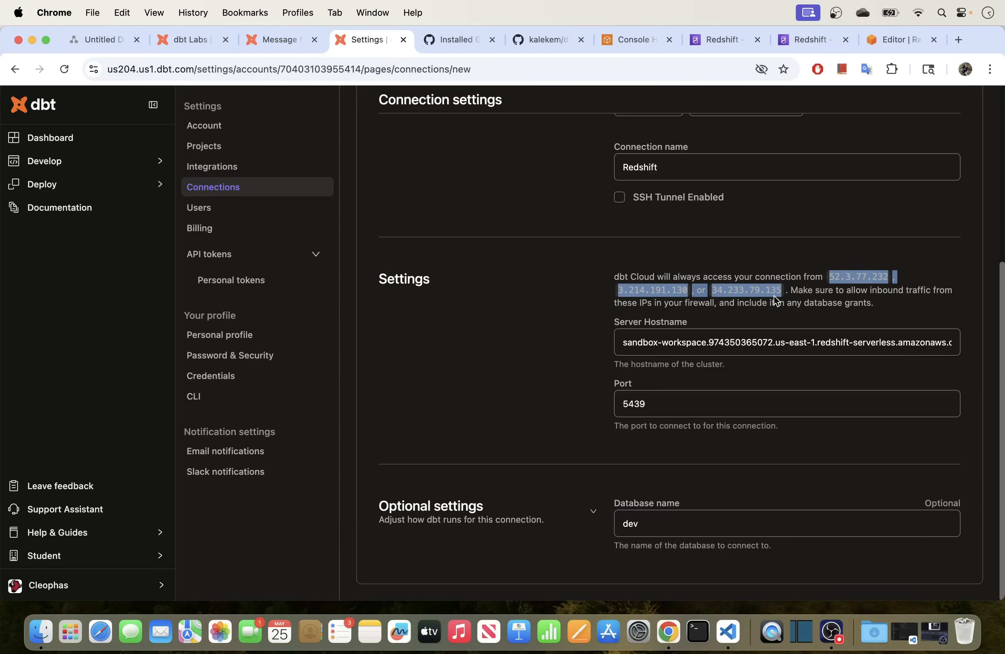
left_click(728, 272)
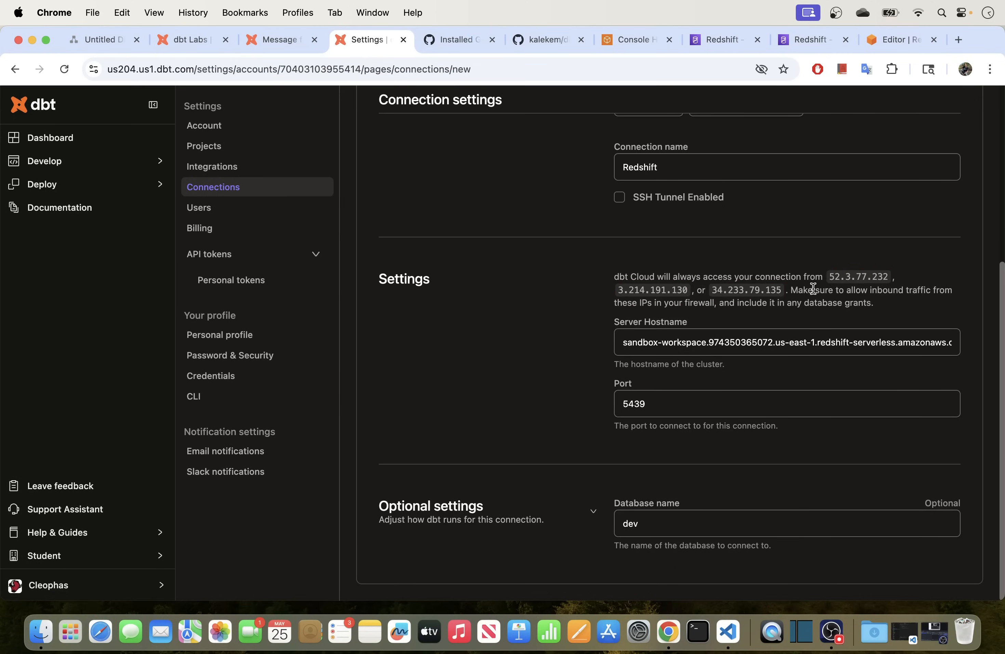
left_click_drag(831, 280, 832, 284)
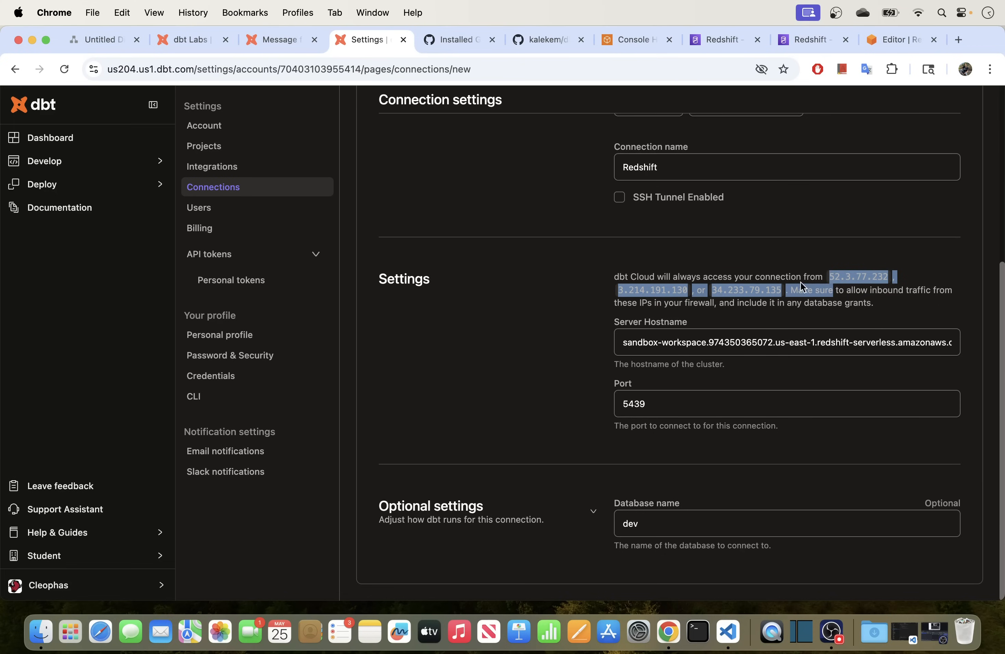
left_click(821, 273)
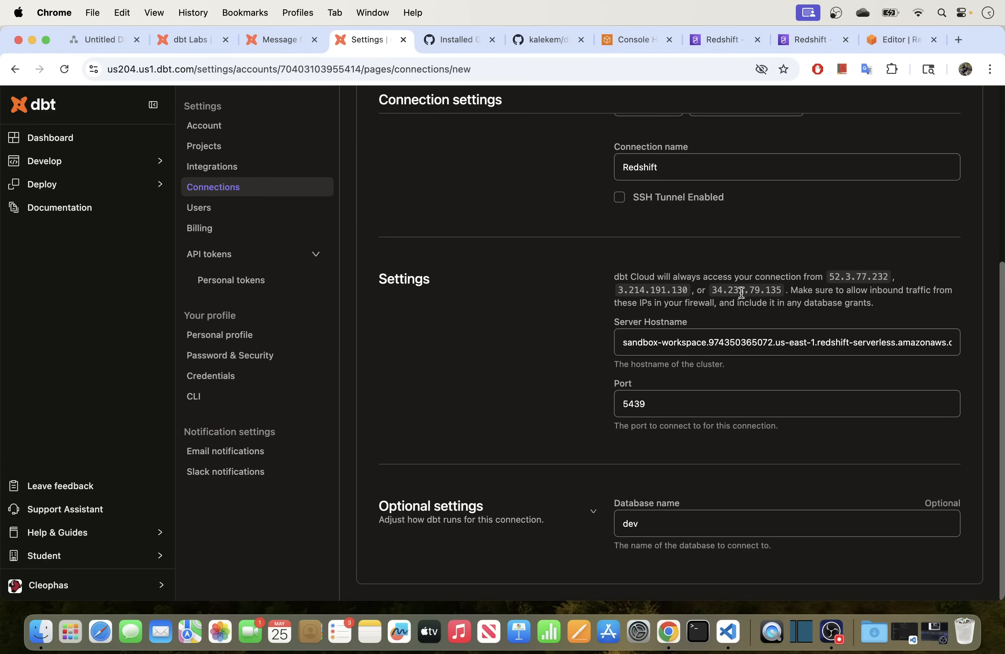
double_click(836, 276)
key("super+c")
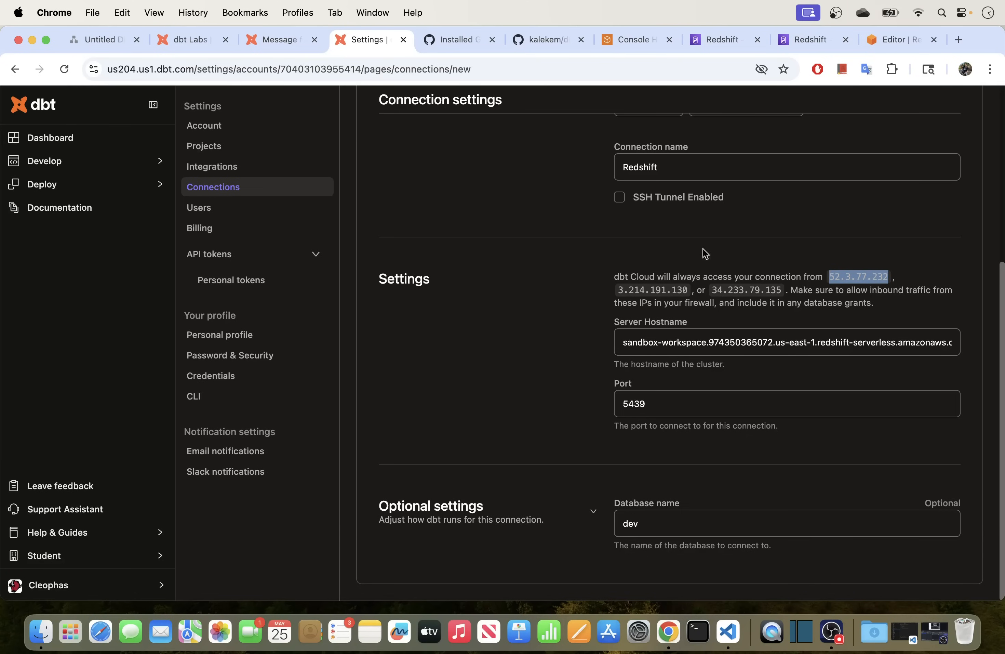
left_click(800, 40)
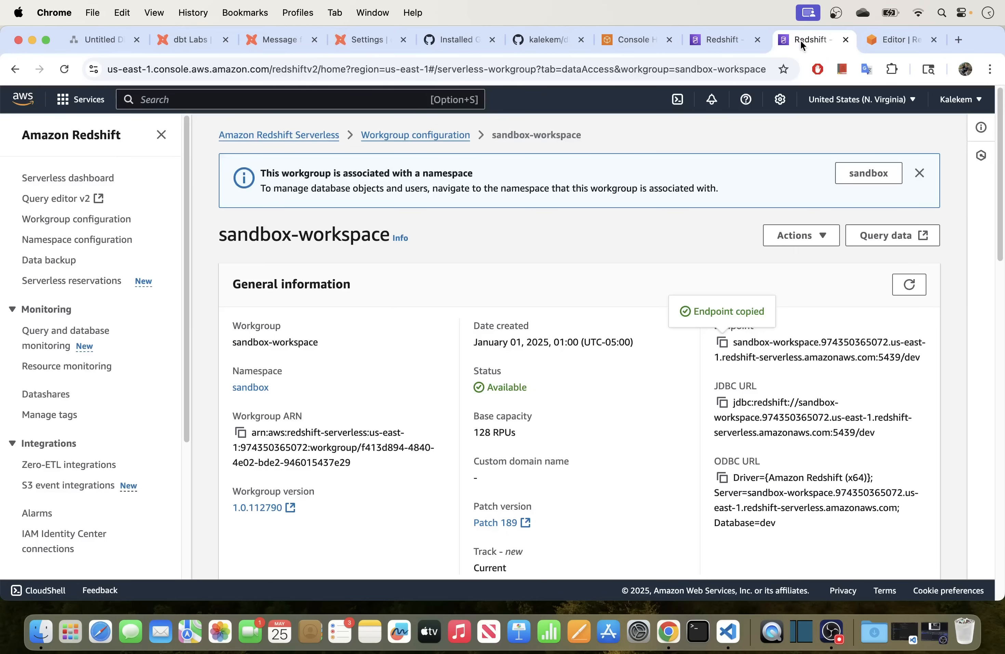
Open the sandbox-workspace workgroup's VPC security group sg-0401b3831a872e18a.
scroll(558, 286, "down", 15)
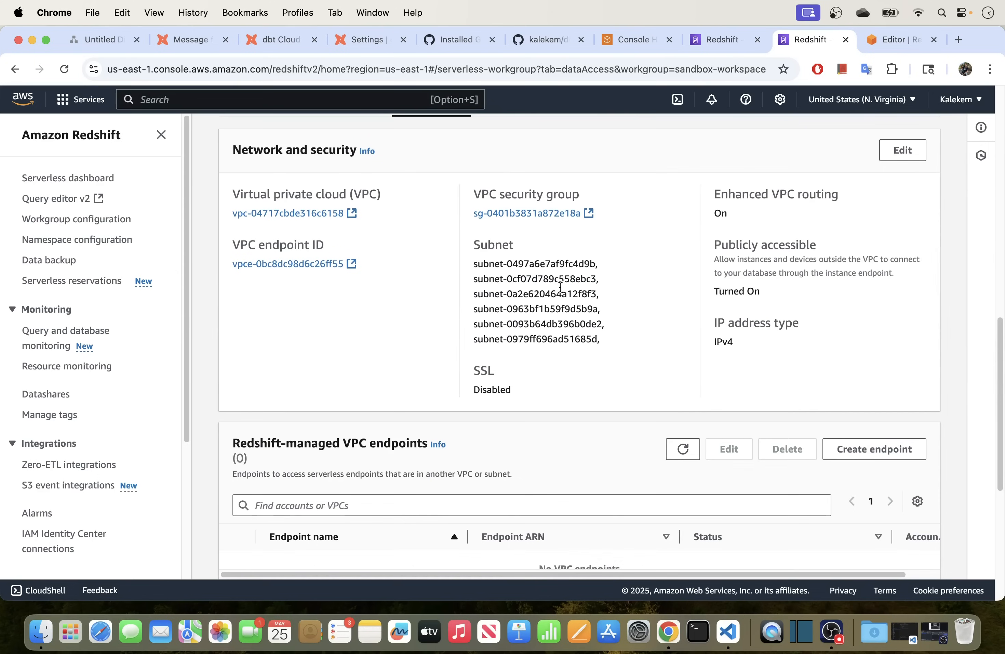
scroll(509, 278, "up", 3)
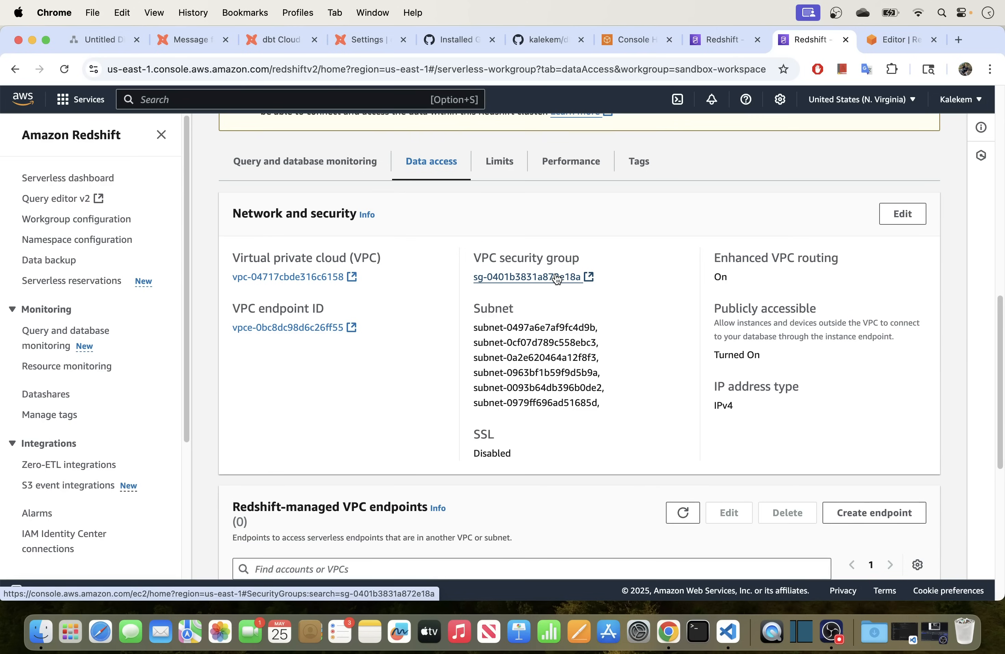
left_click(584, 280)
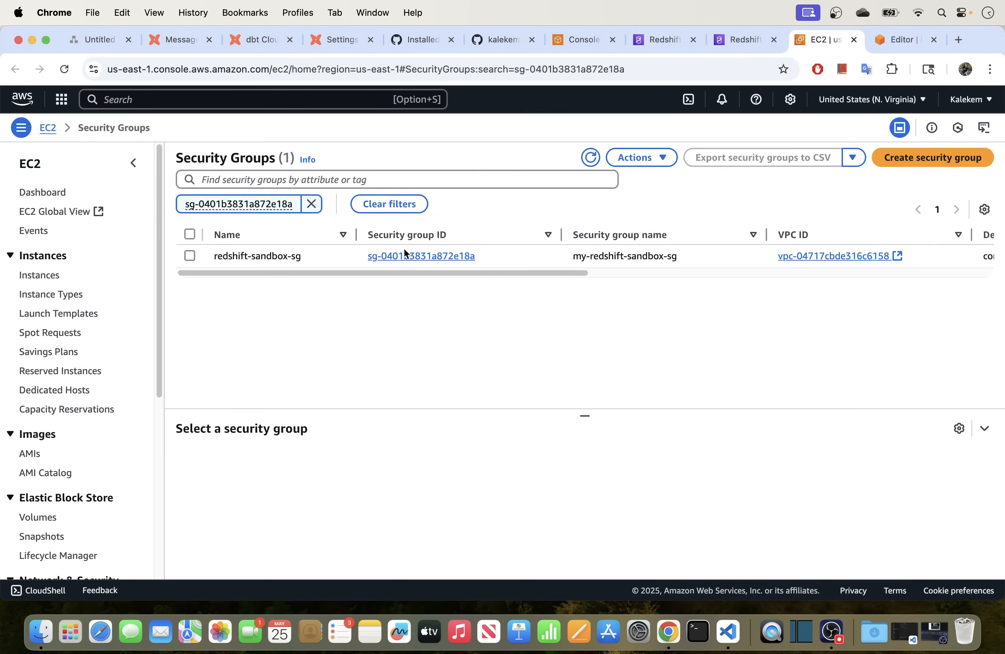
Add an inbound Redshift rule with source 52.3.77.232/32 to my-redshift-sandbox-sg.
left_click(400, 257)
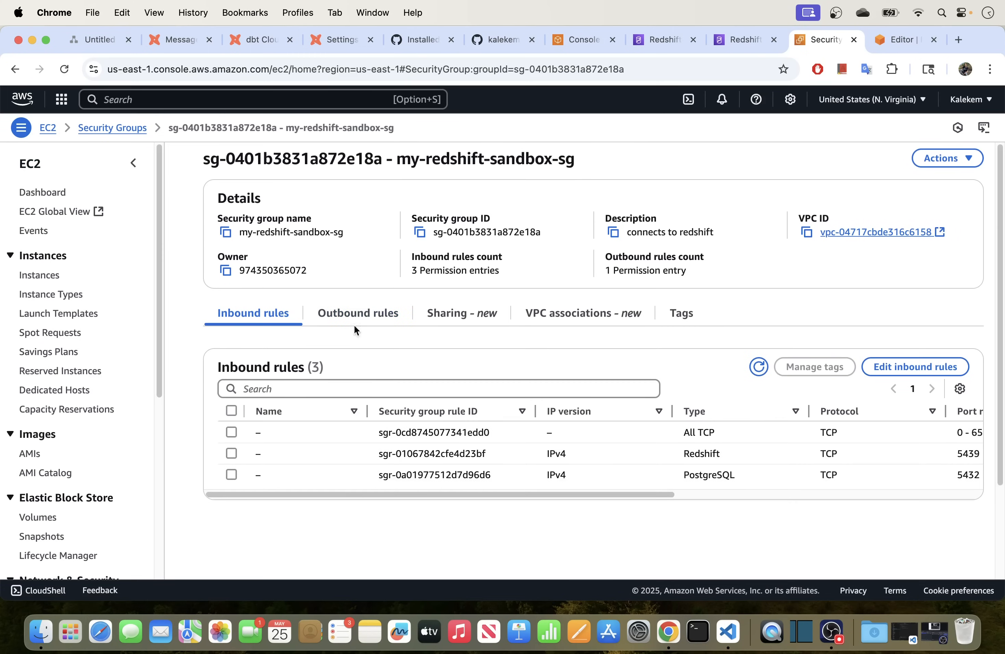
left_click(899, 369)
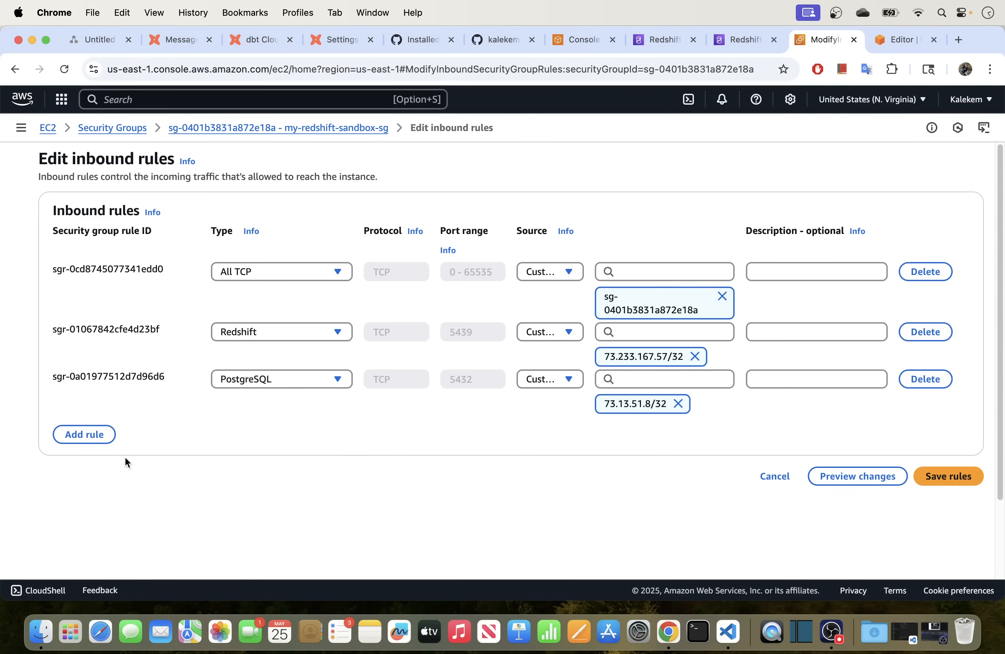
left_click(84, 441)
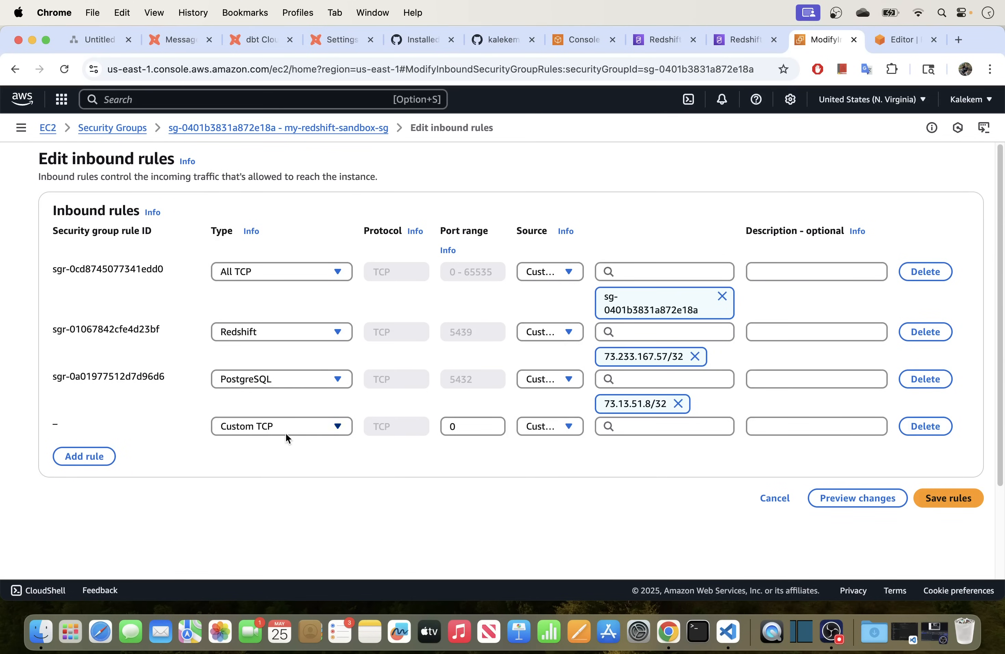
left_click(286, 434)
scroll(267, 341, "down", 5)
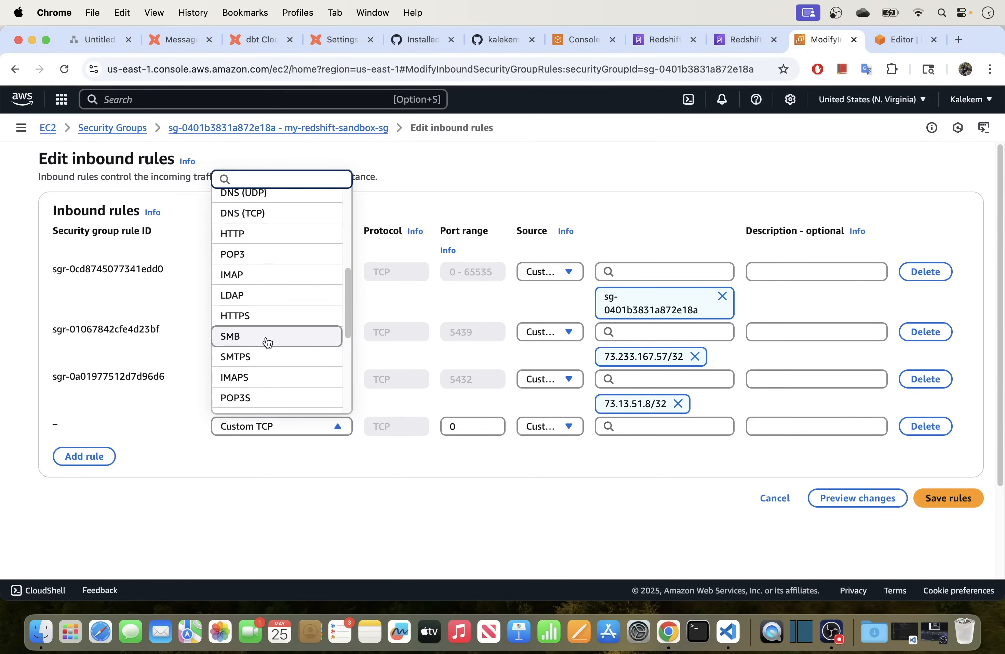
scroll(267, 342, "down", 5)
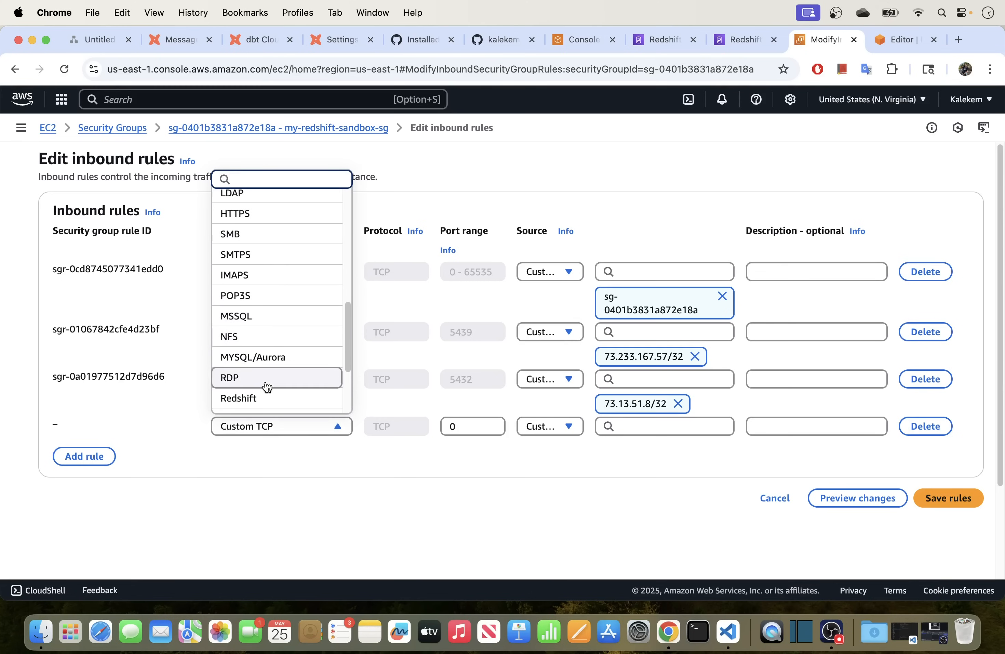
left_click(264, 397)
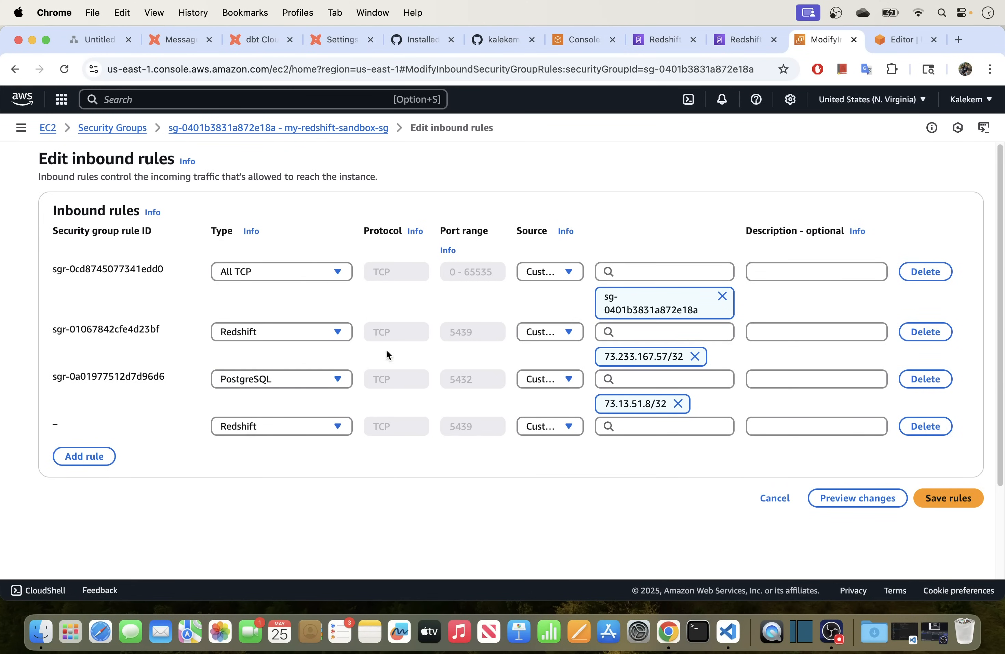
left_click(636, 426)
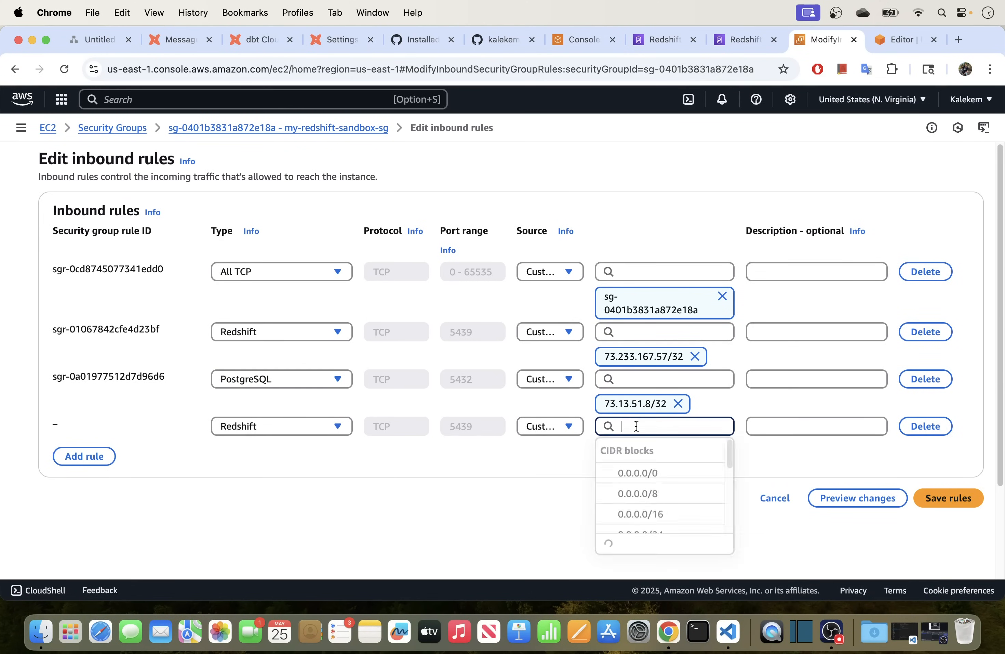
key("super+v")
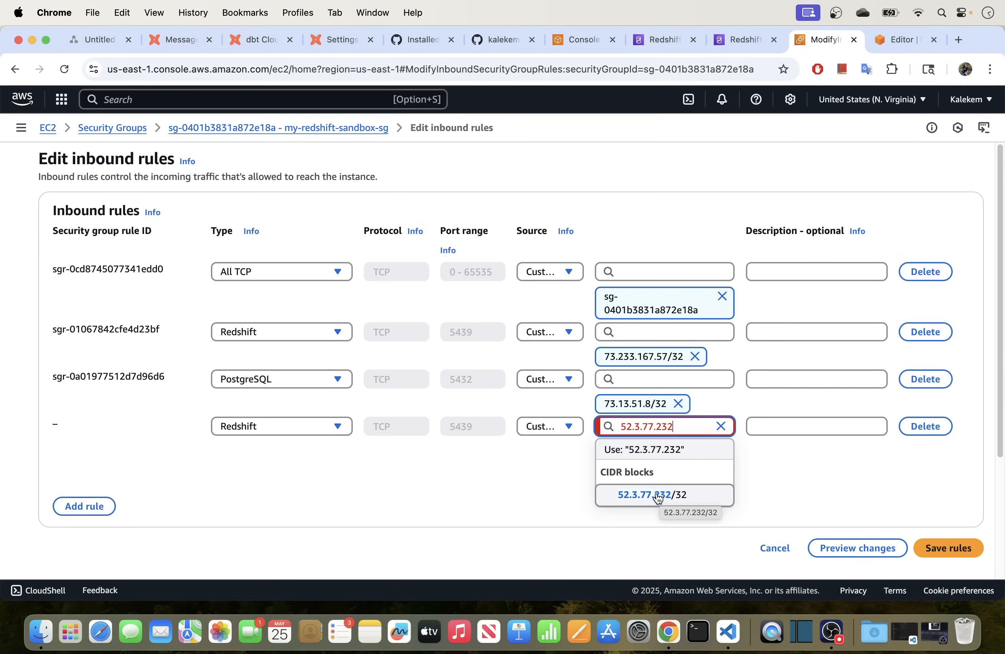
left_click(634, 496)
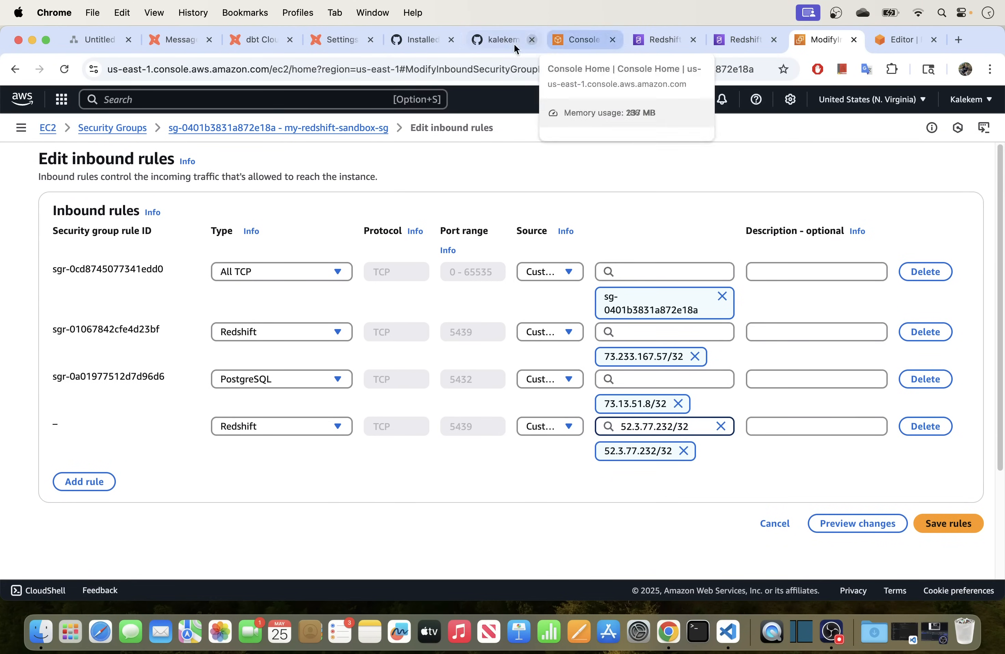
Add a second Redshift inbound rule with source 3.214.191.130/32.
left_click(259, 39)
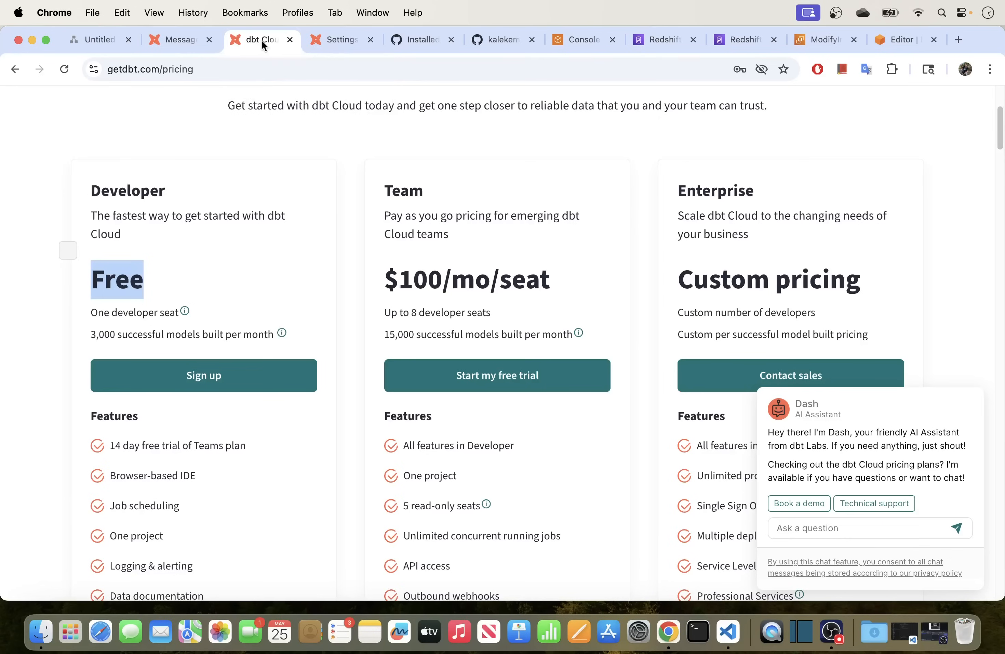
left_click(332, 39)
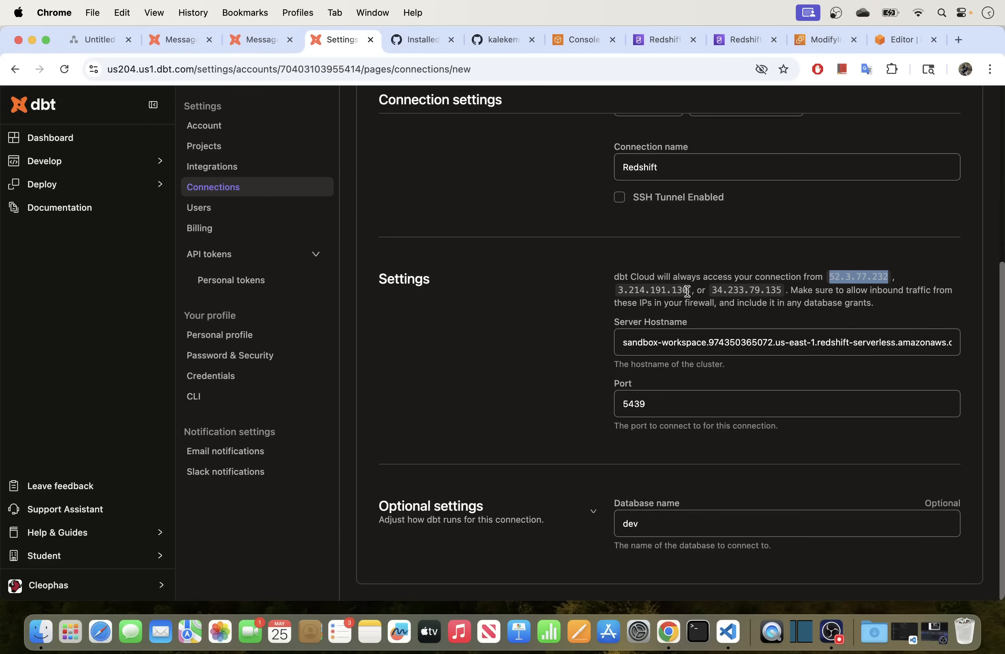
left_click_drag(687, 291, 622, 293)
key("super+c")
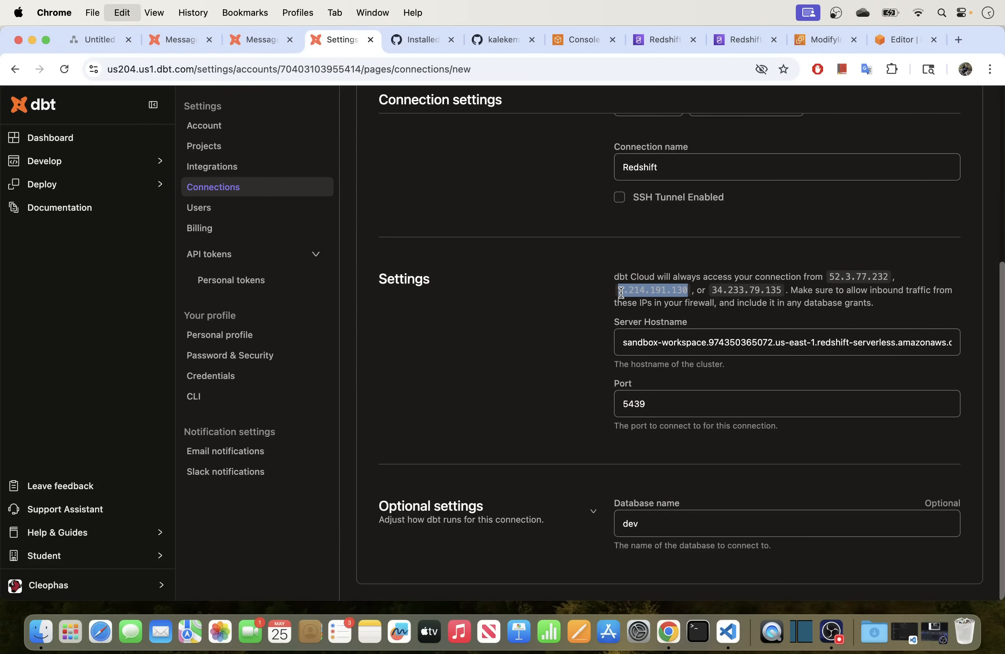
left_click(898, 43)
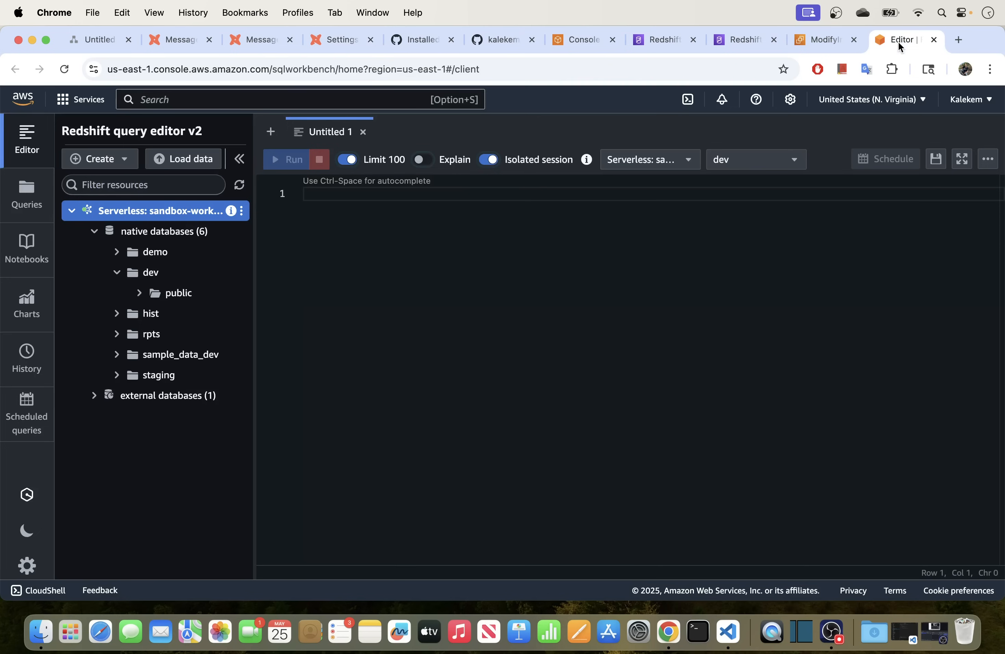
left_click(820, 40)
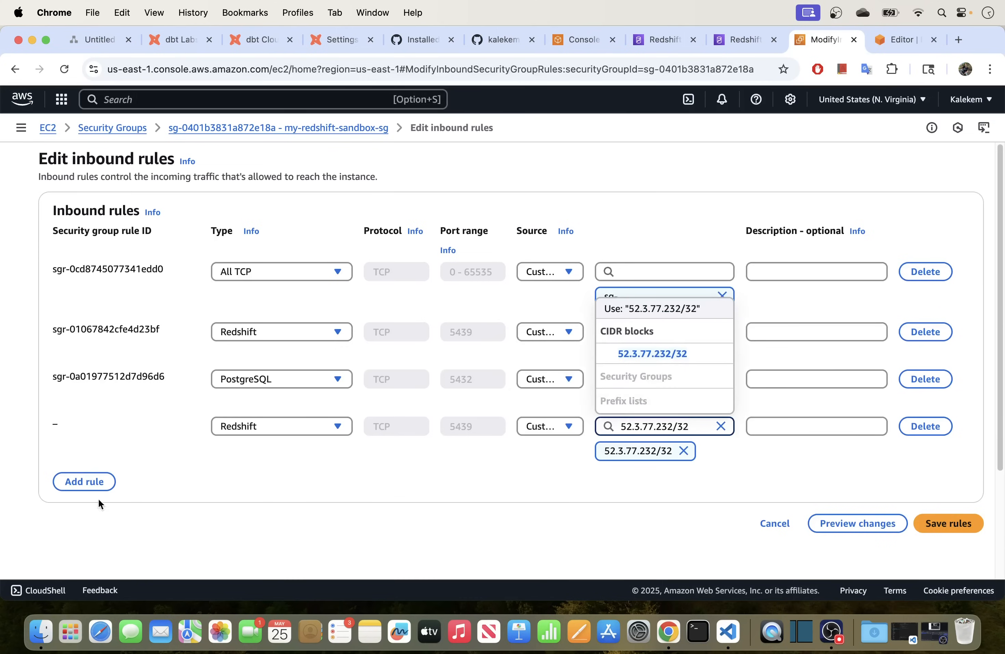
left_click(88, 480)
left_click(270, 476)
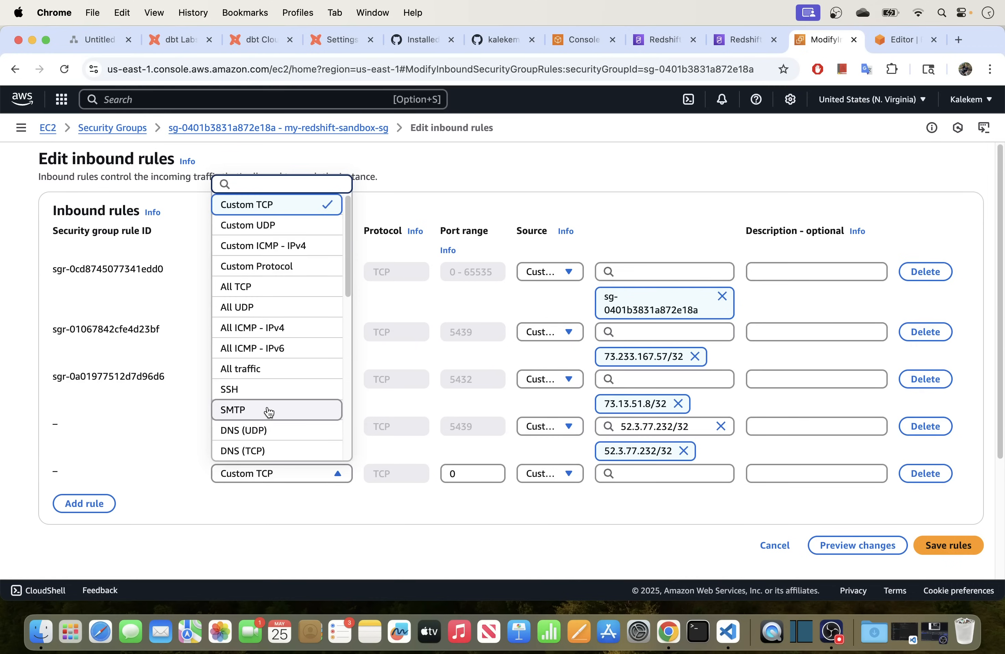
scroll(264, 410, "down", 10)
left_click(249, 328)
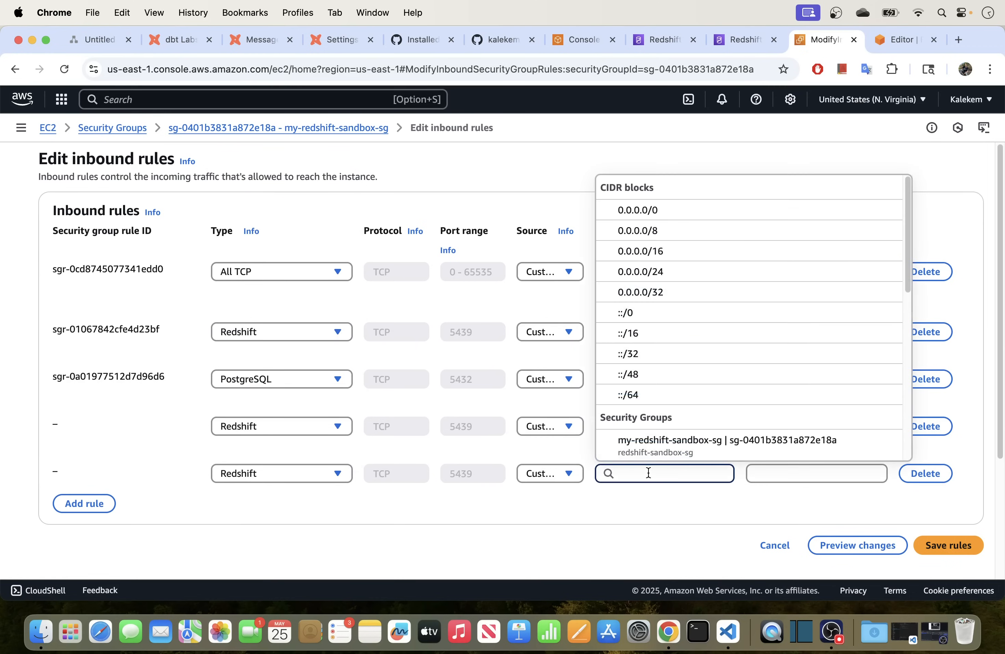
key("super+v")
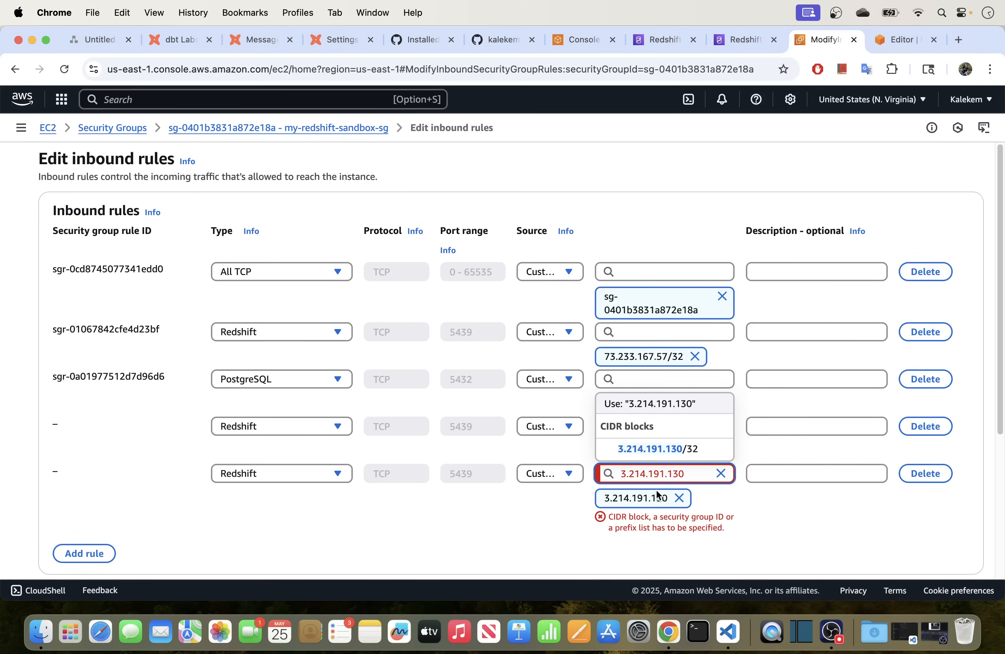
type("/32")
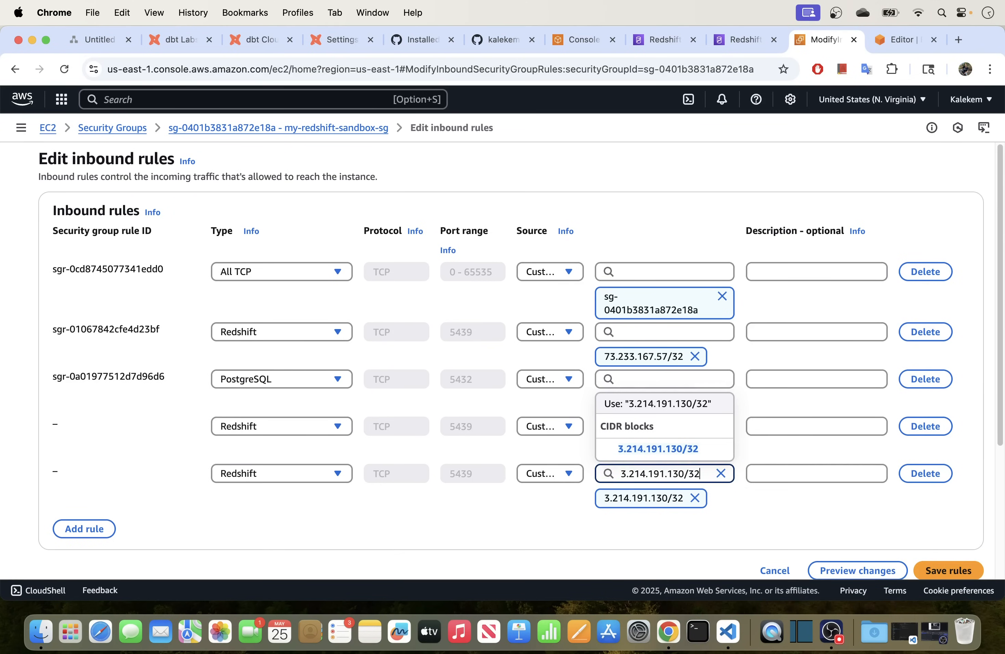
left_click(790, 510)
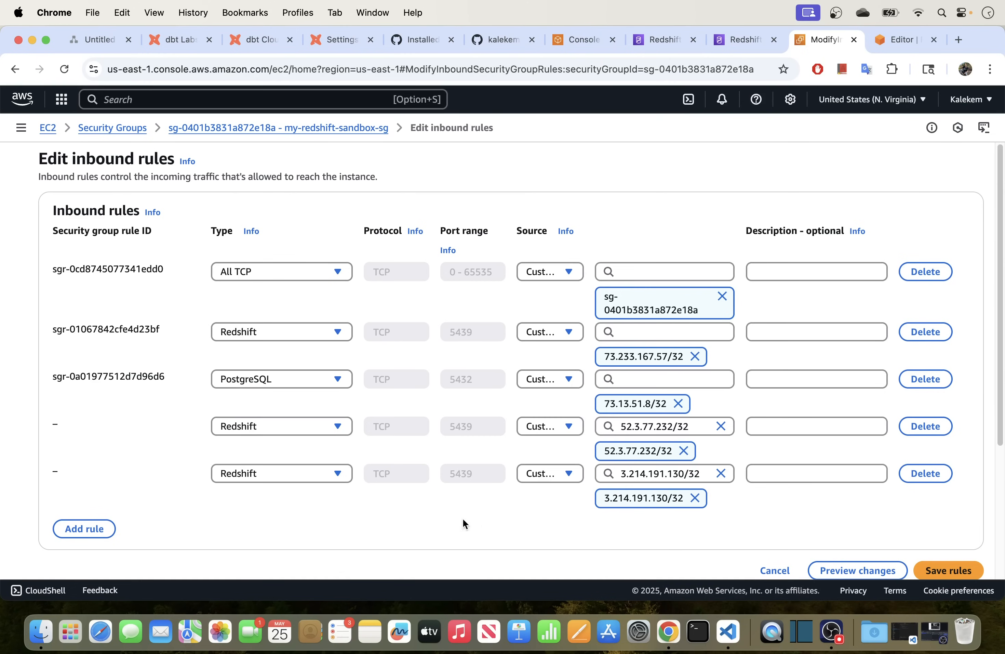
Add a third Redshift inbound rule with source 34.233.79.135/32.
left_click(101, 529)
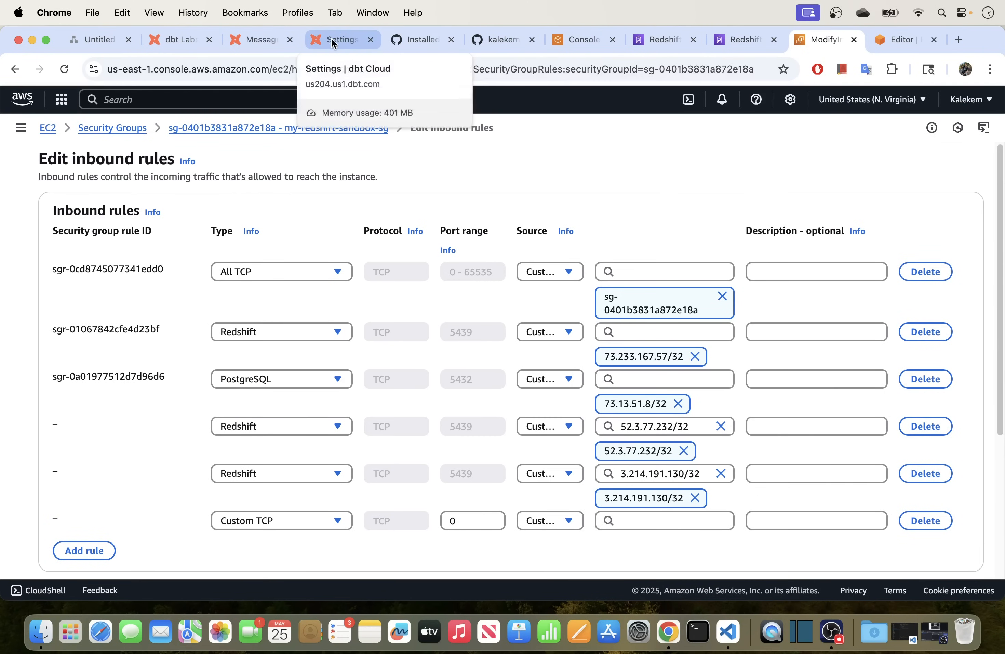
left_click(290, 41)
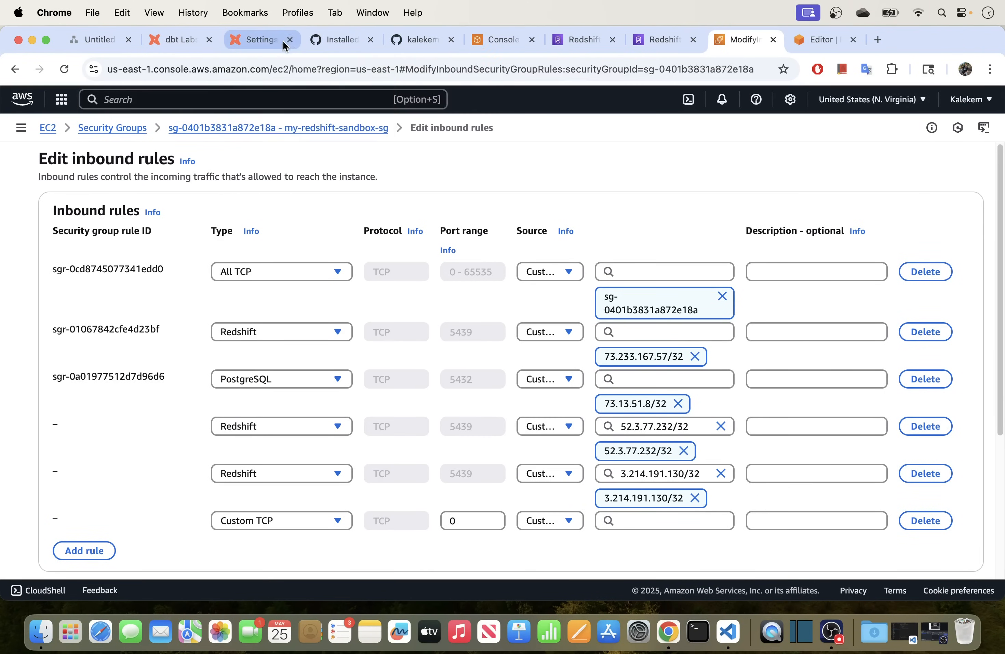
left_click(273, 42)
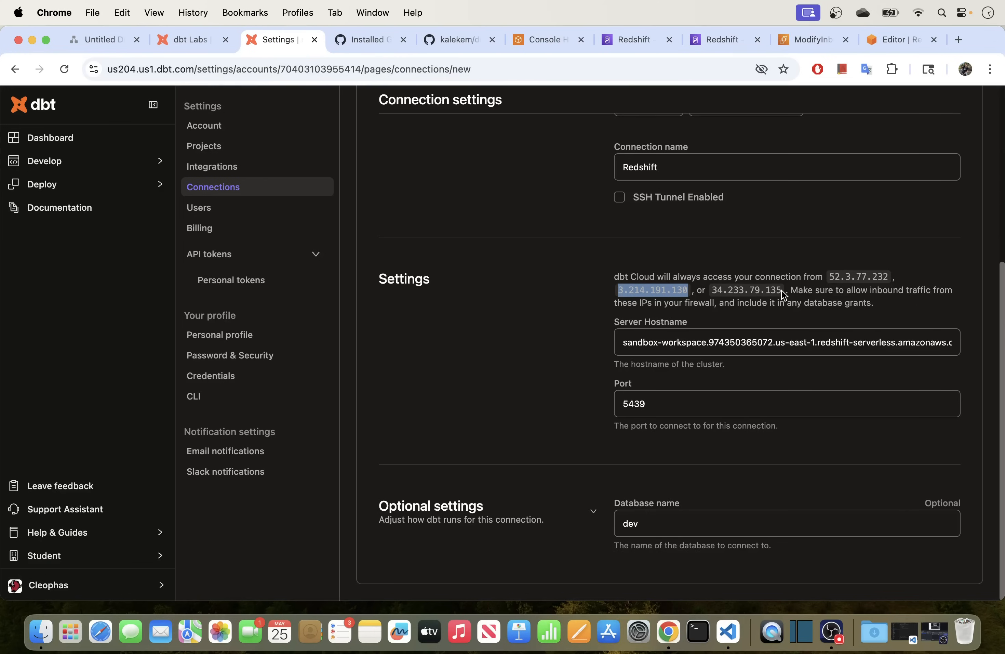
left_click_drag(783, 294, 714, 290)
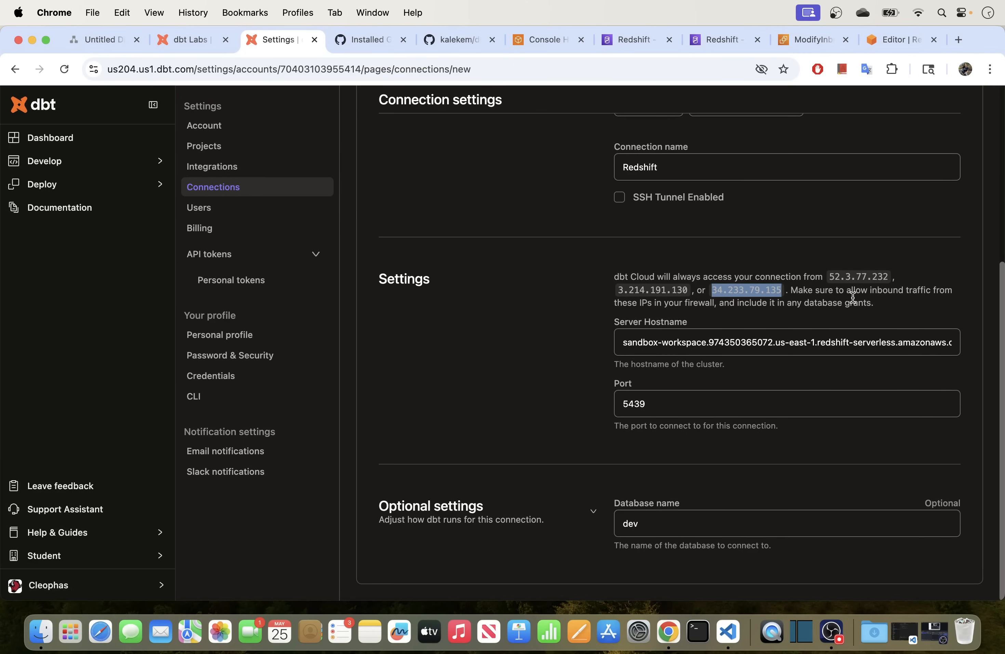
left_click(798, 39)
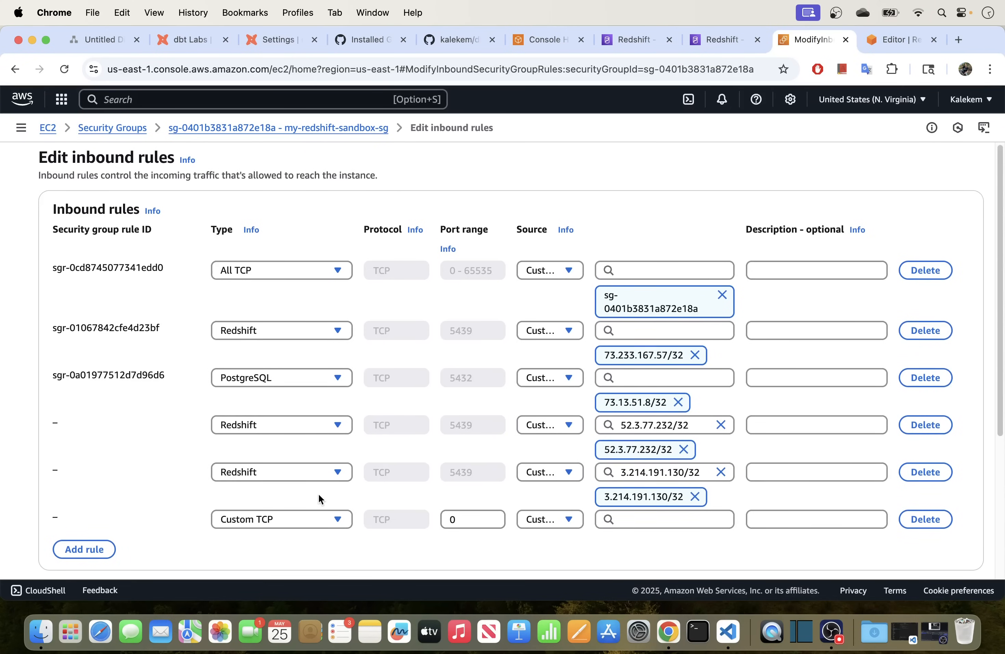
scroll(318, 494, "down", 3)
left_click(274, 463)
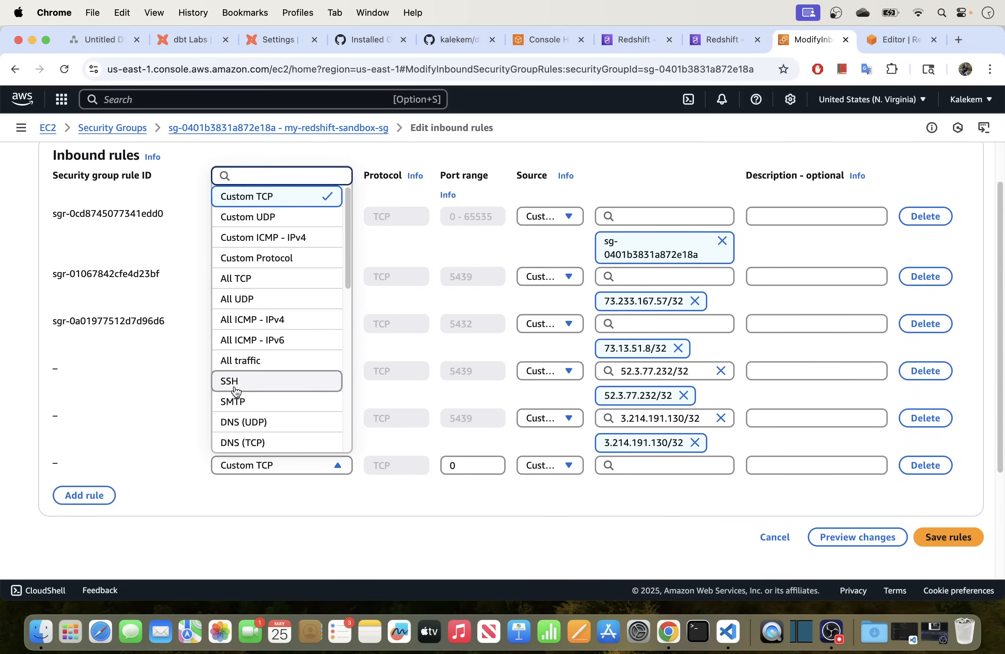
scroll(285, 400, "down", 3)
scroll(285, 399, "down", 5)
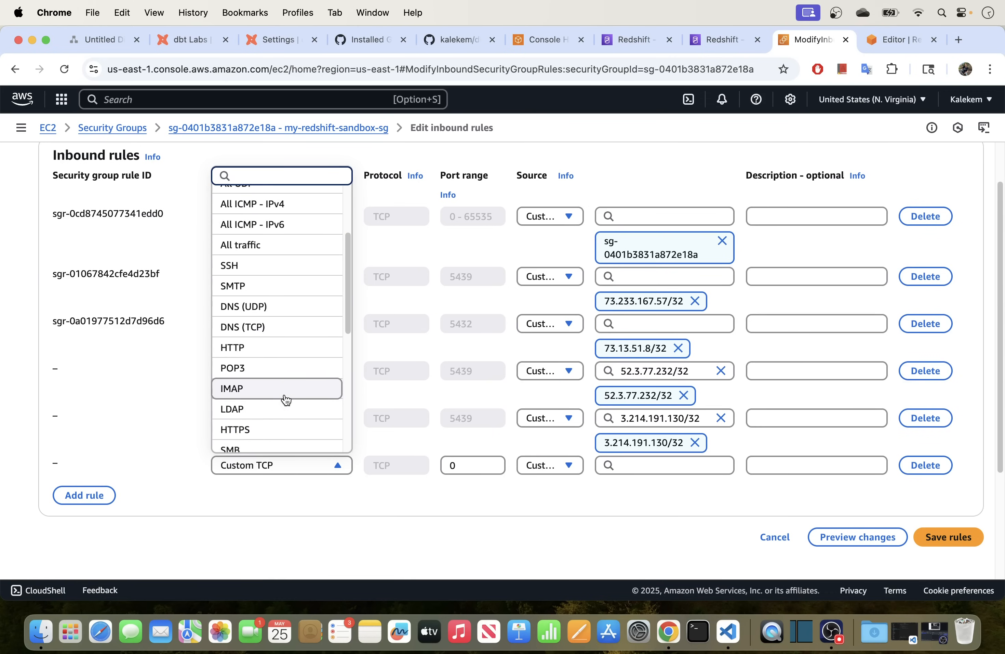
scroll(285, 400, "down", 3)
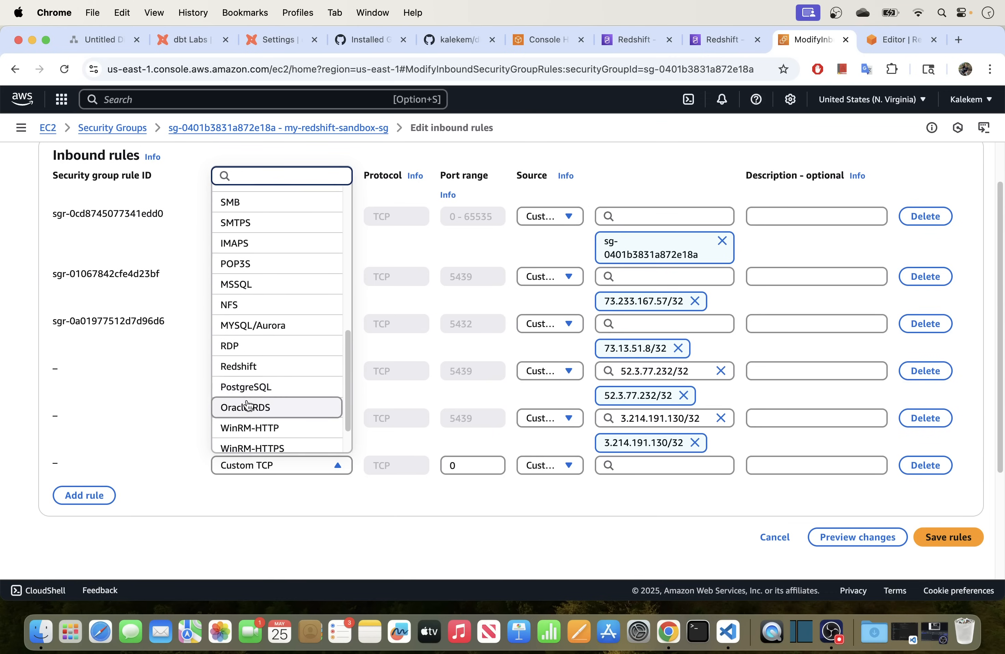
left_click(250, 367)
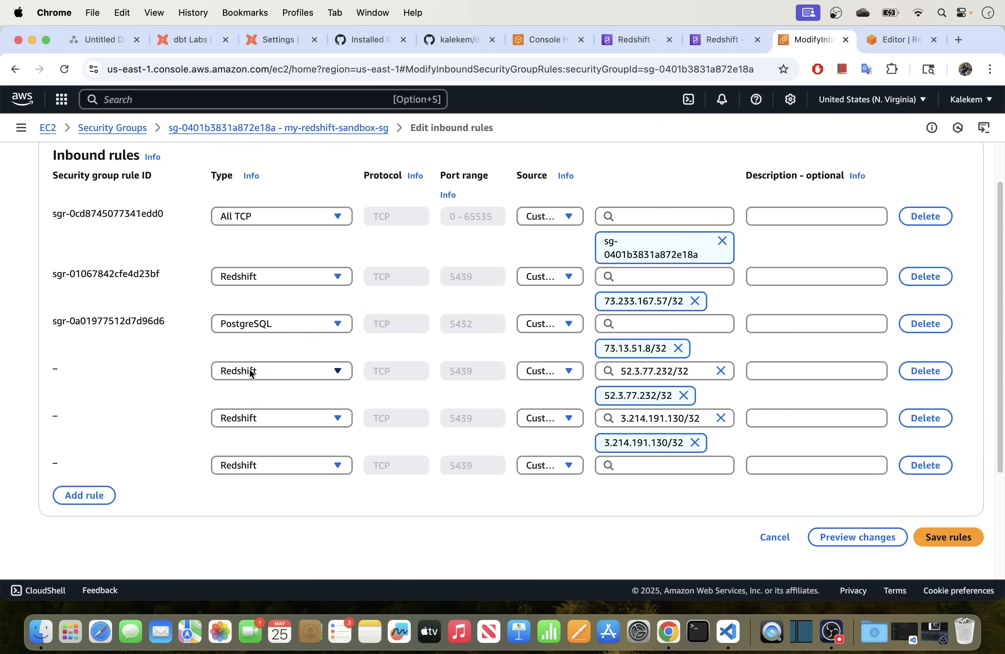
left_click(626, 462)
key("super+v")
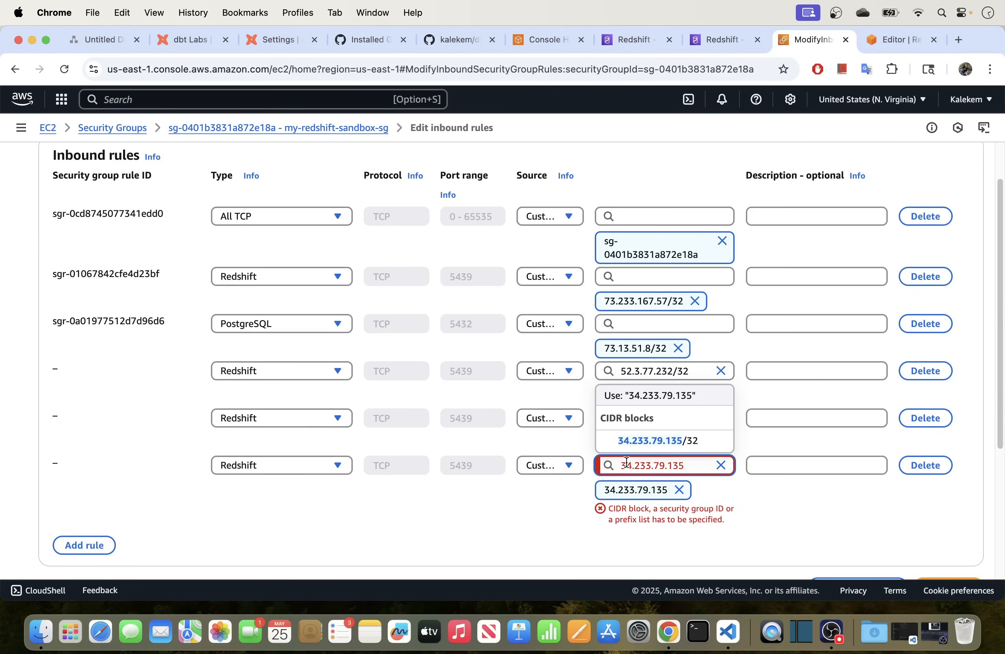
type("/32")
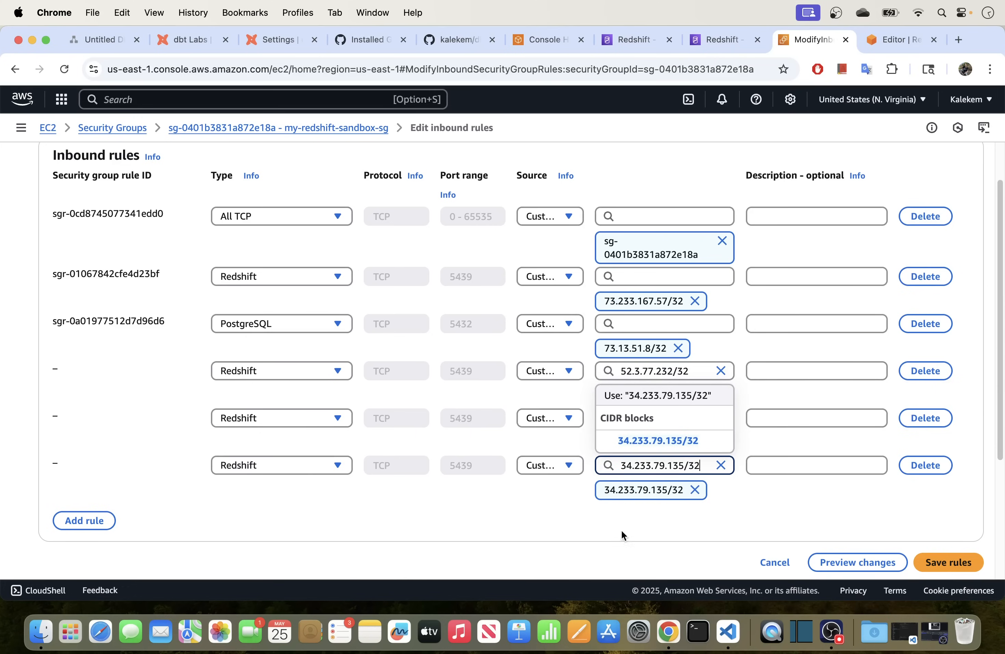
left_click(621, 529)
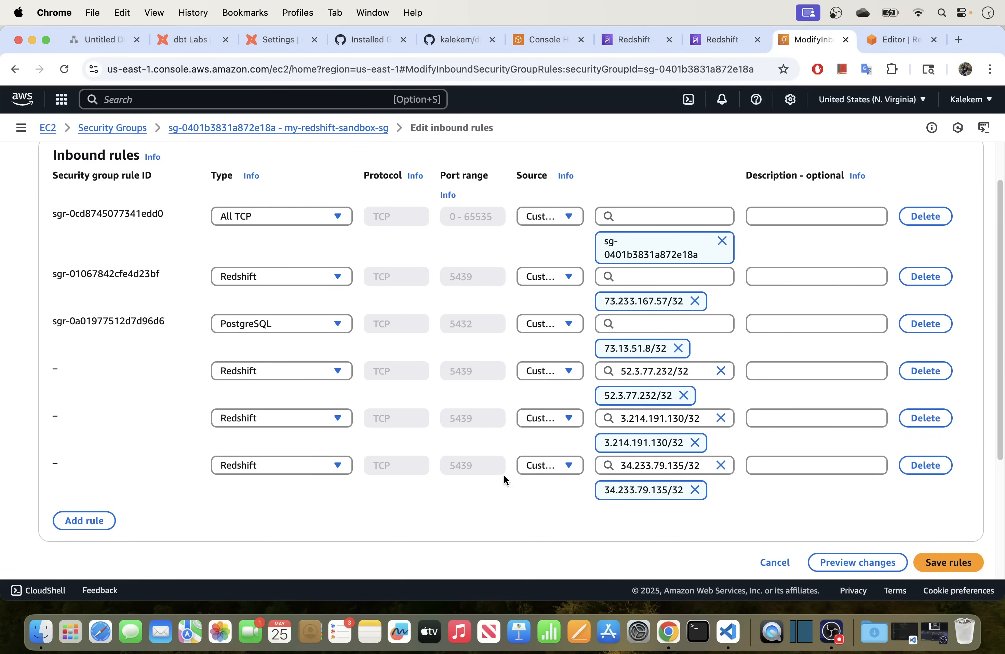
Save the three new inbound rules and dismiss the success message.
scroll(505, 476, "down", 1)
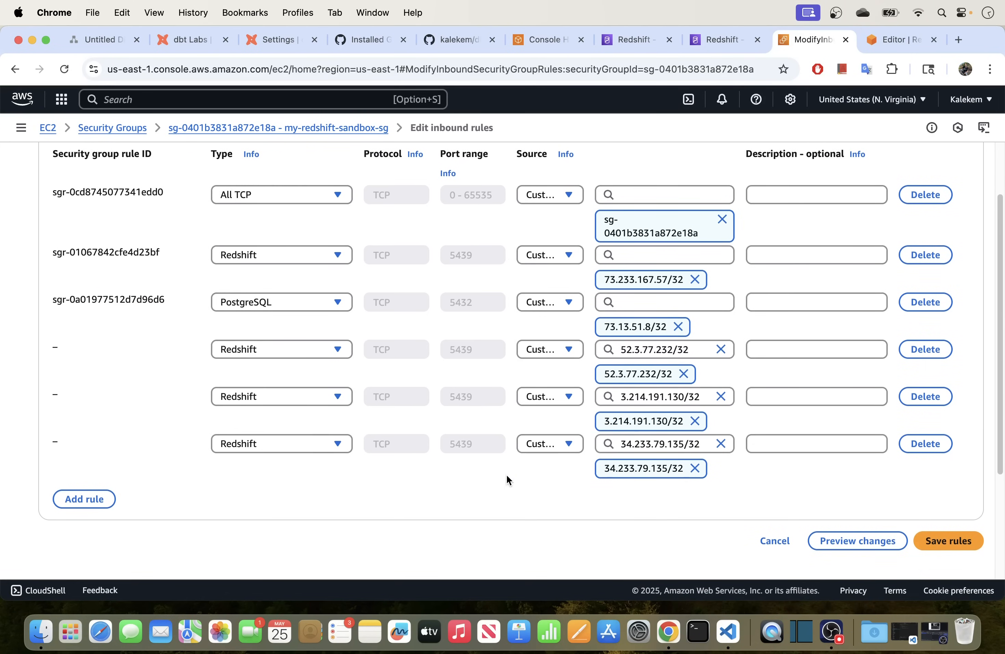
left_click(949, 541)
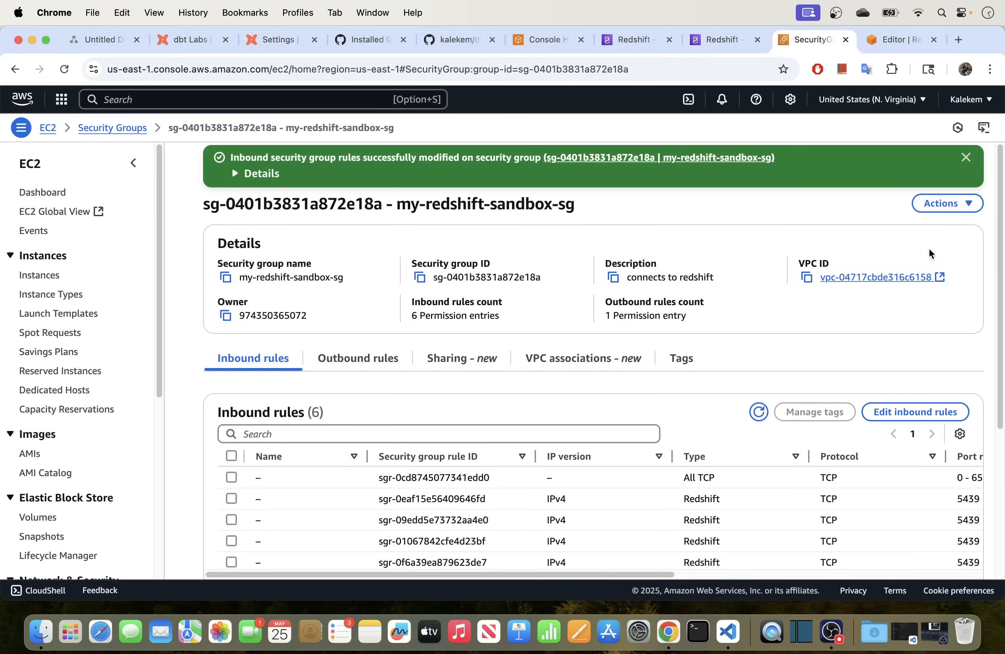
left_click(966, 157)
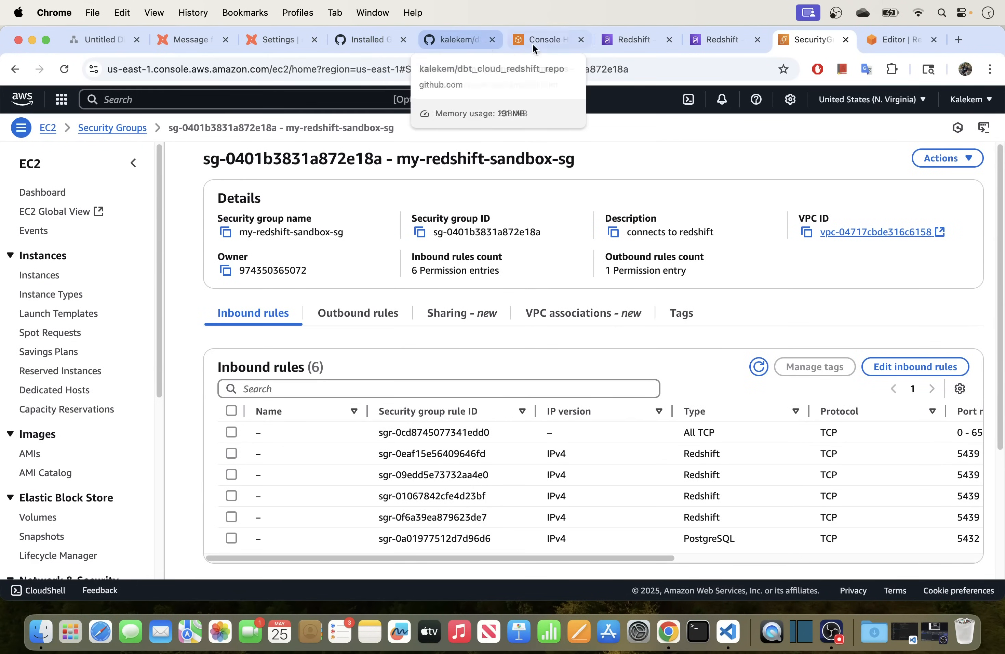
Check the sandbox-workspace hostname, port 5439 and database dev, then save the Redshift connection.
left_click(275, 37)
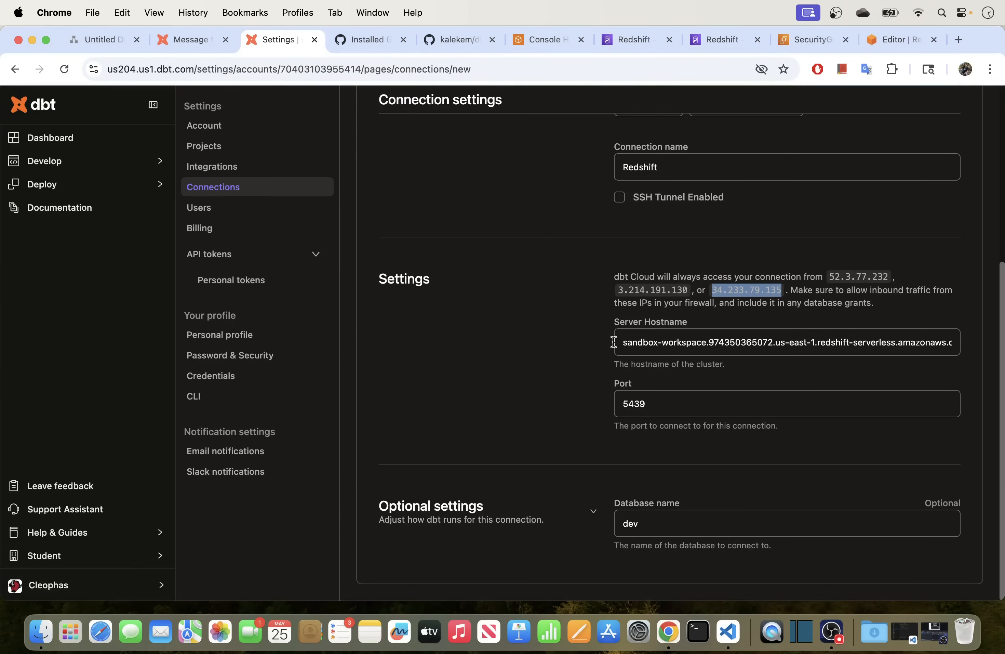
left_click(769, 344)
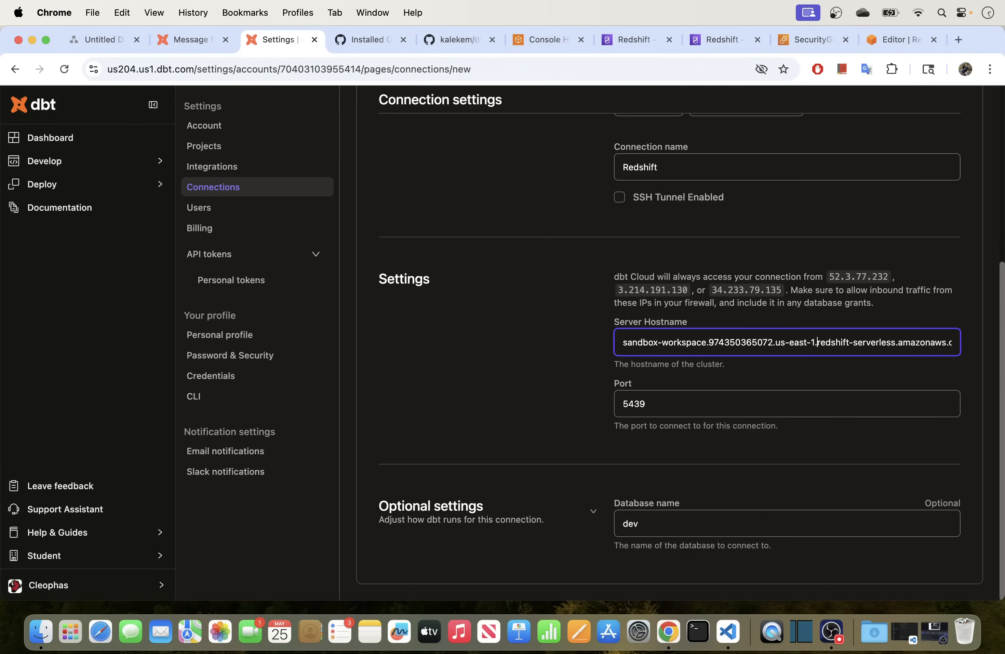
scroll(863, 342, "right", 1)
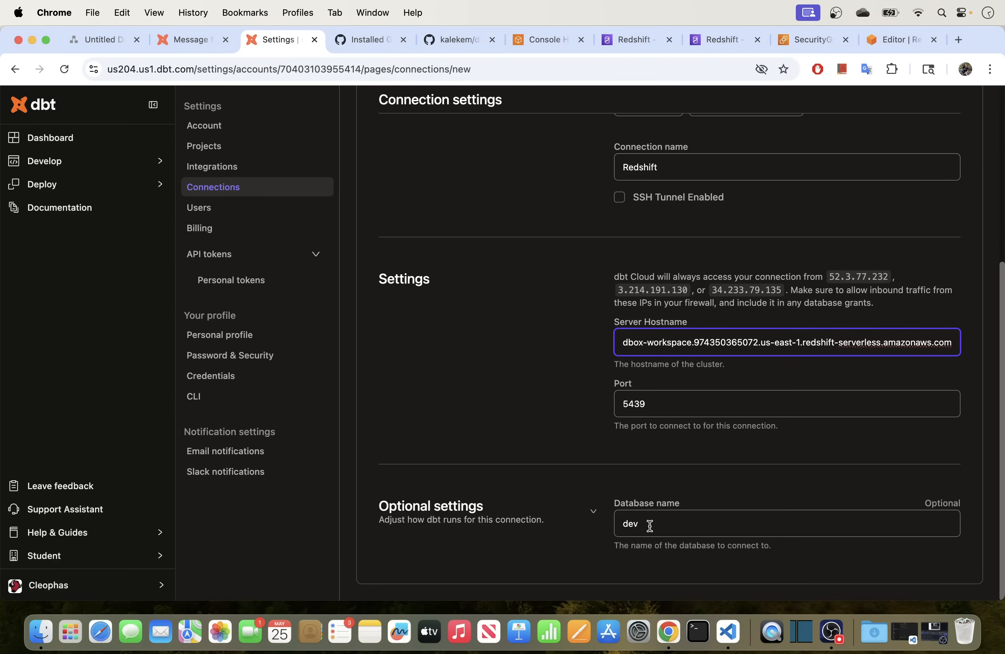
scroll(650, 526, "up", 6)
left_click(956, 135)
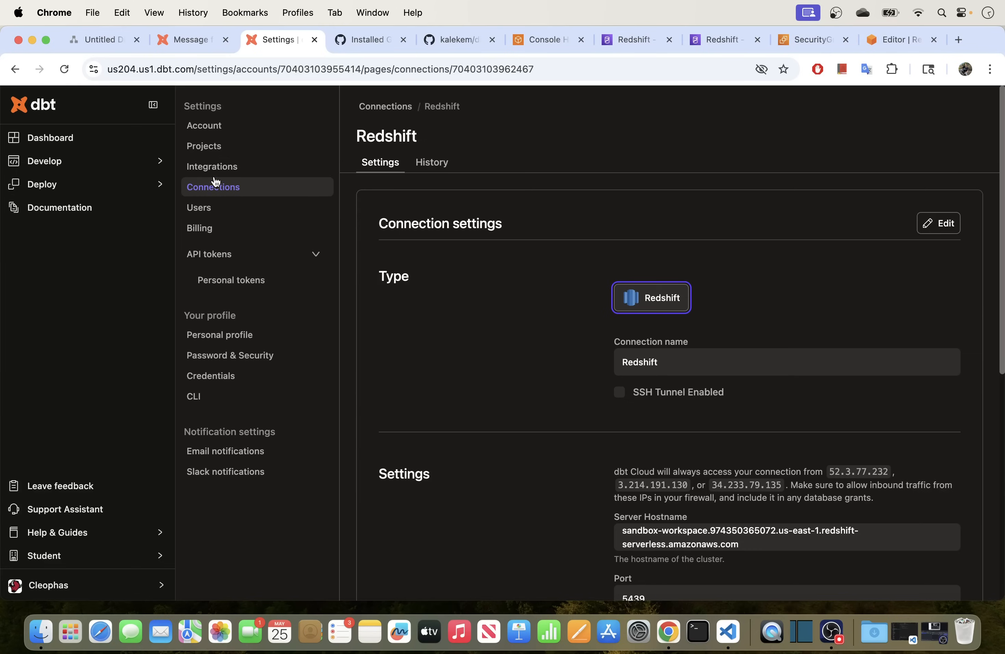
Delete the existing Analytics project from the Projects settings.
left_click(209, 151)
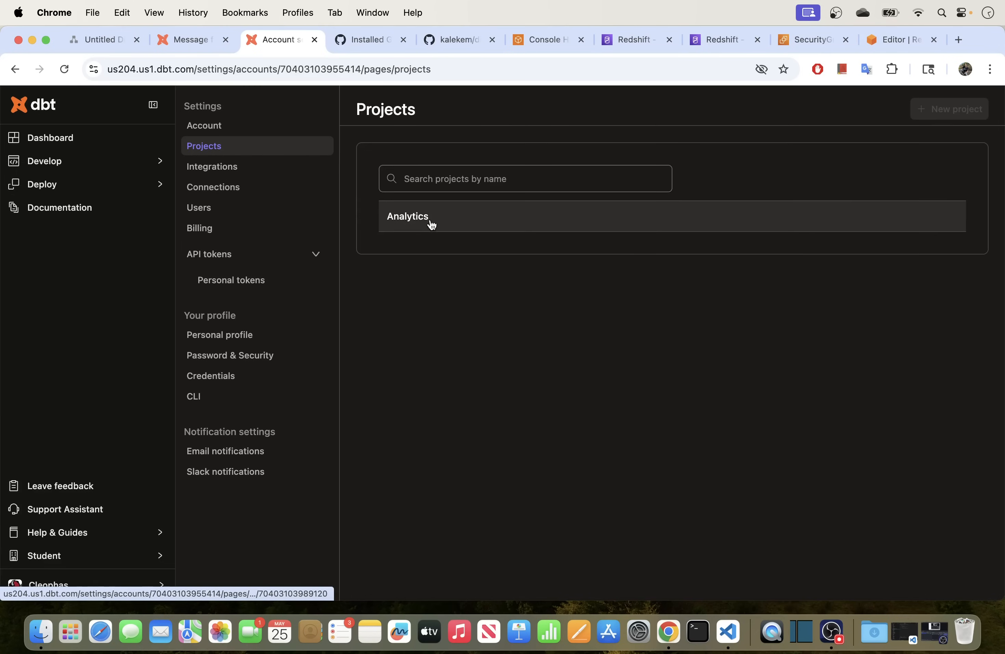
left_click(495, 216)
left_click(968, 581)
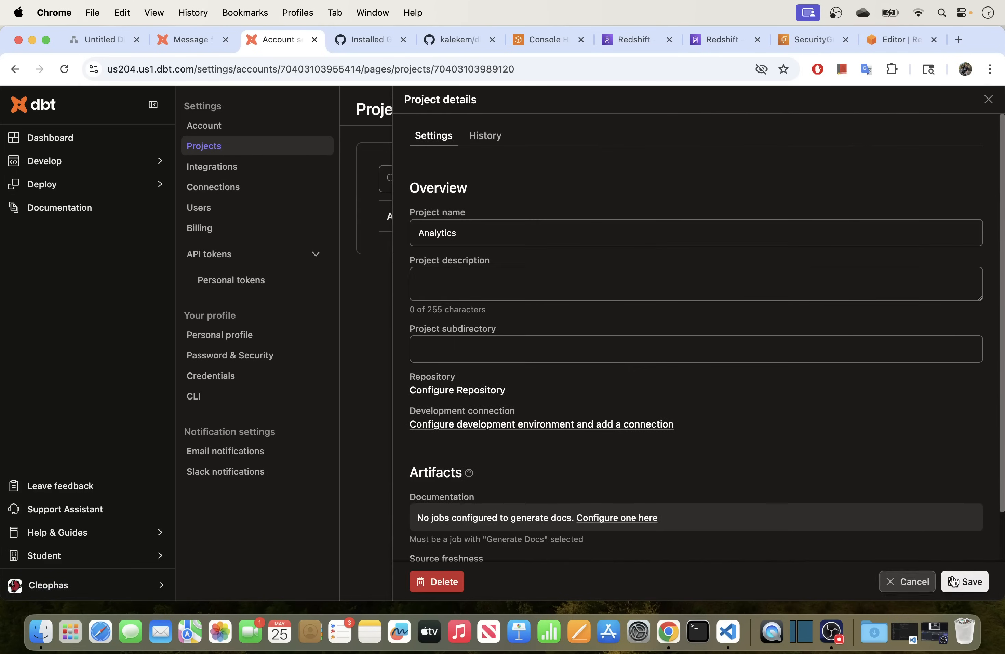
left_click(428, 581)
left_click(581, 380)
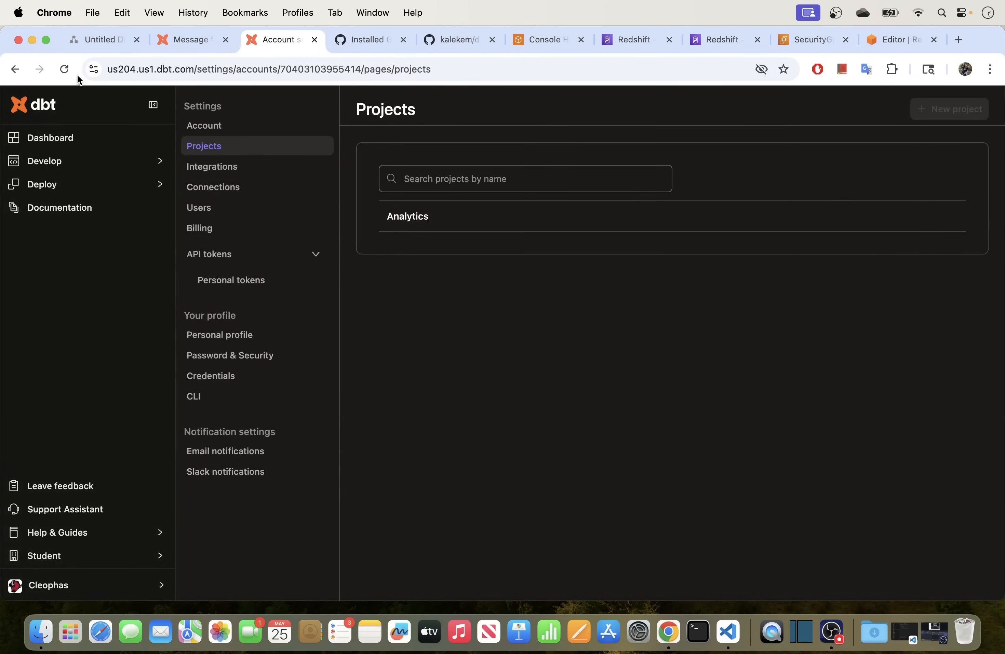
Start a new project, keeping the name Analytics.
left_click(65, 69)
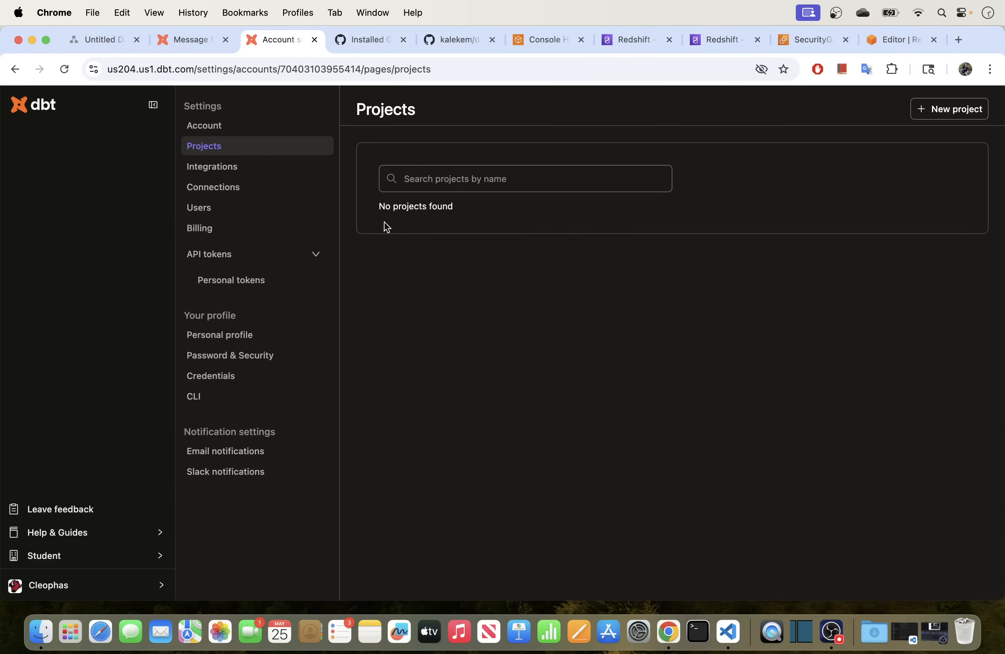
left_click(953, 114)
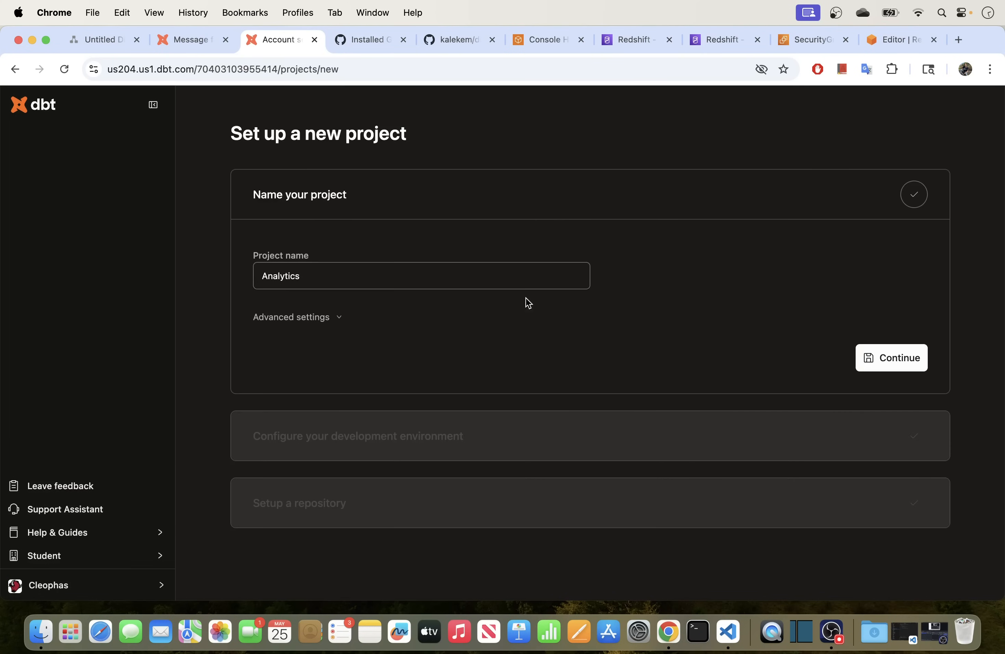
left_click_drag(323, 274, 251, 282)
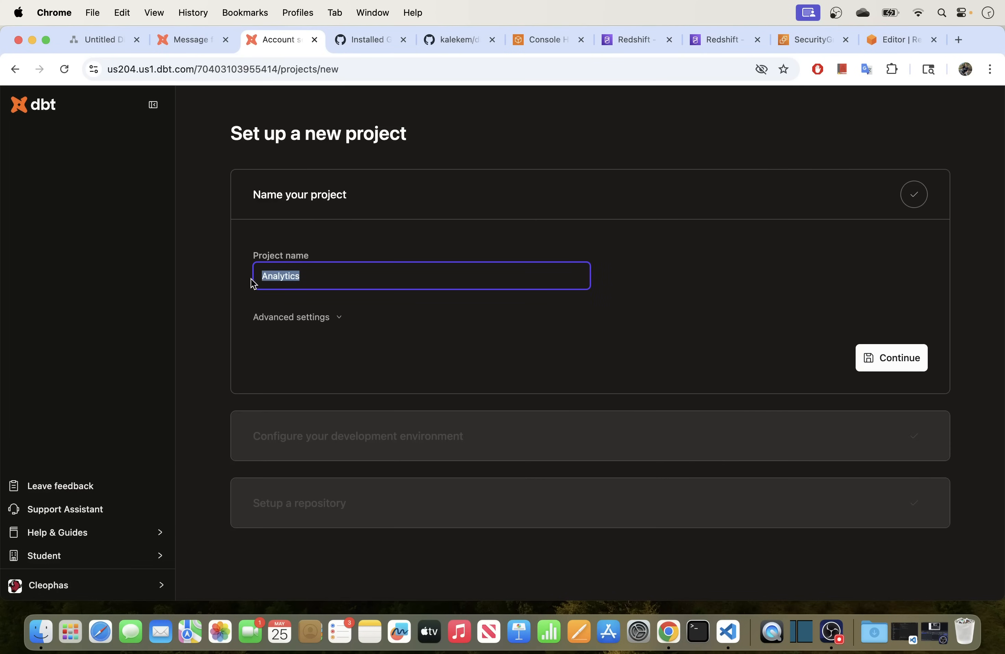
left_click(895, 357)
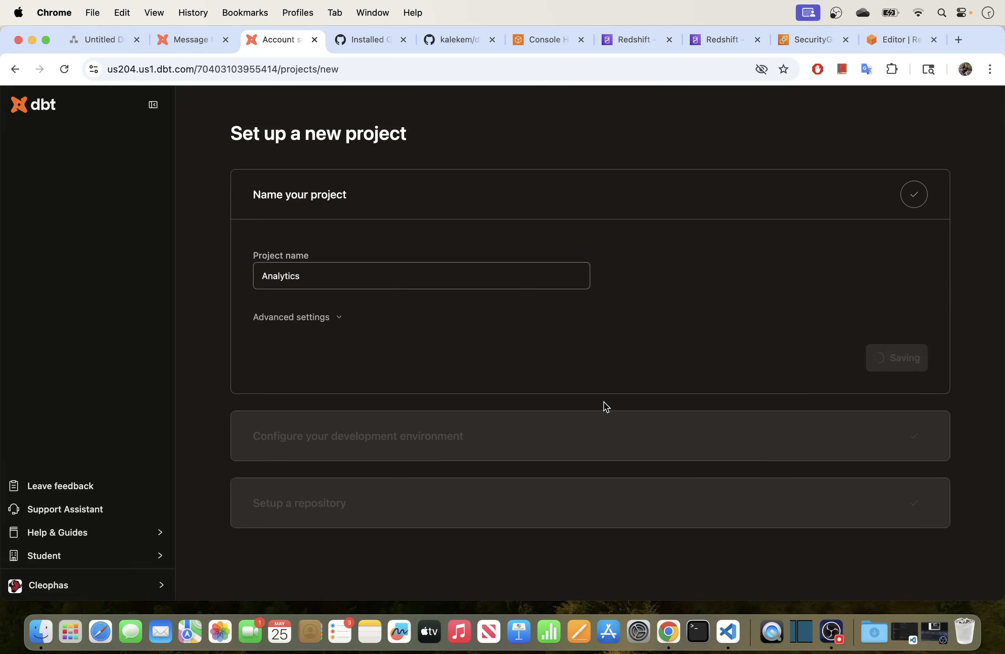
Use the Redshift connection for development with username and password authentication.
left_click(587, 353)
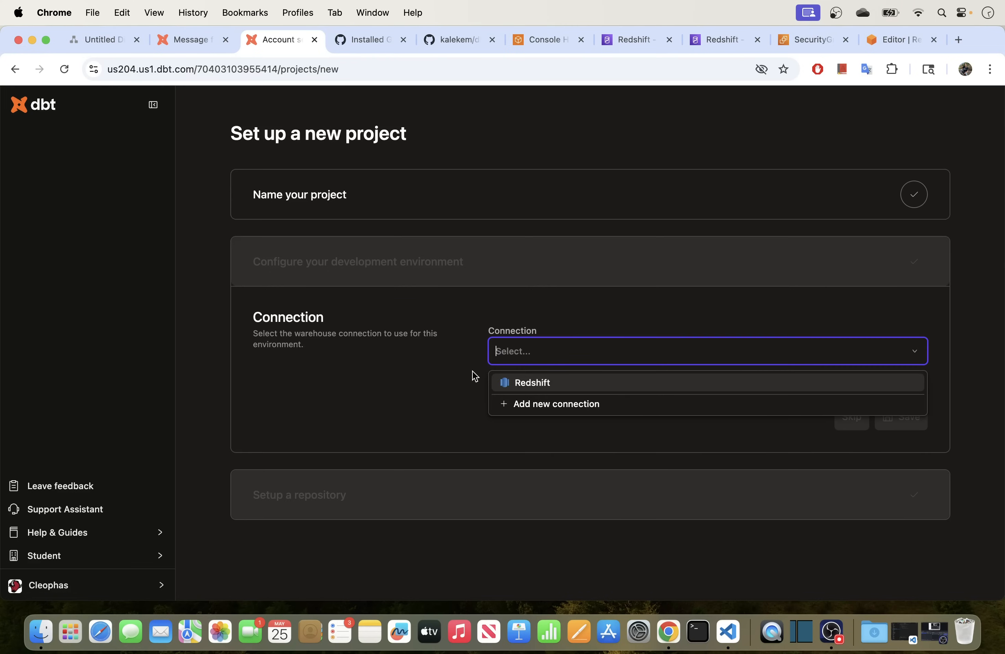
left_click(526, 384)
scroll(381, 356, "down", 4)
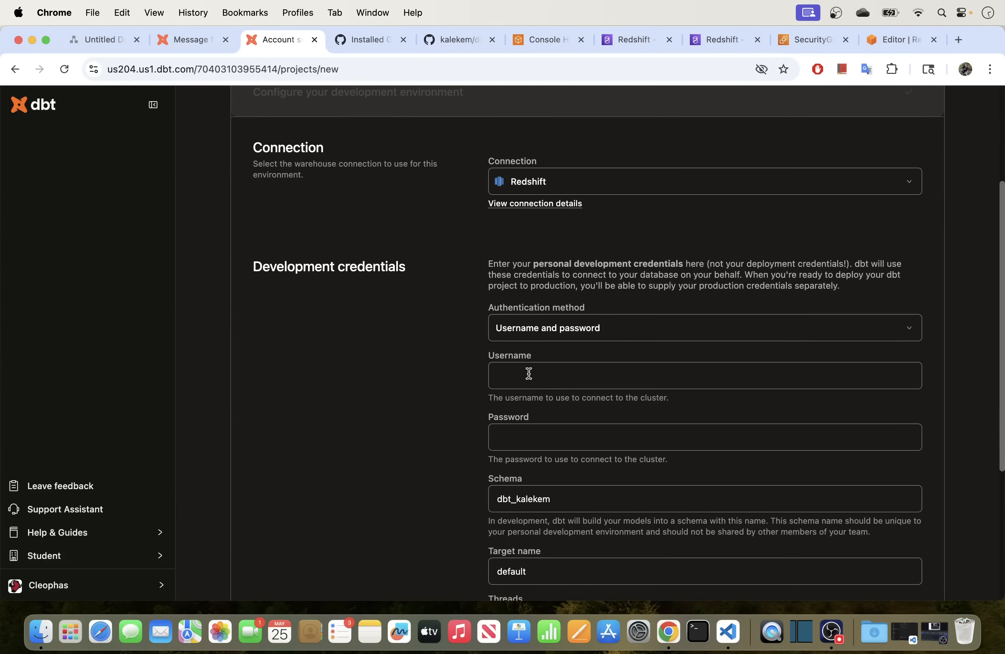
left_click(606, 336)
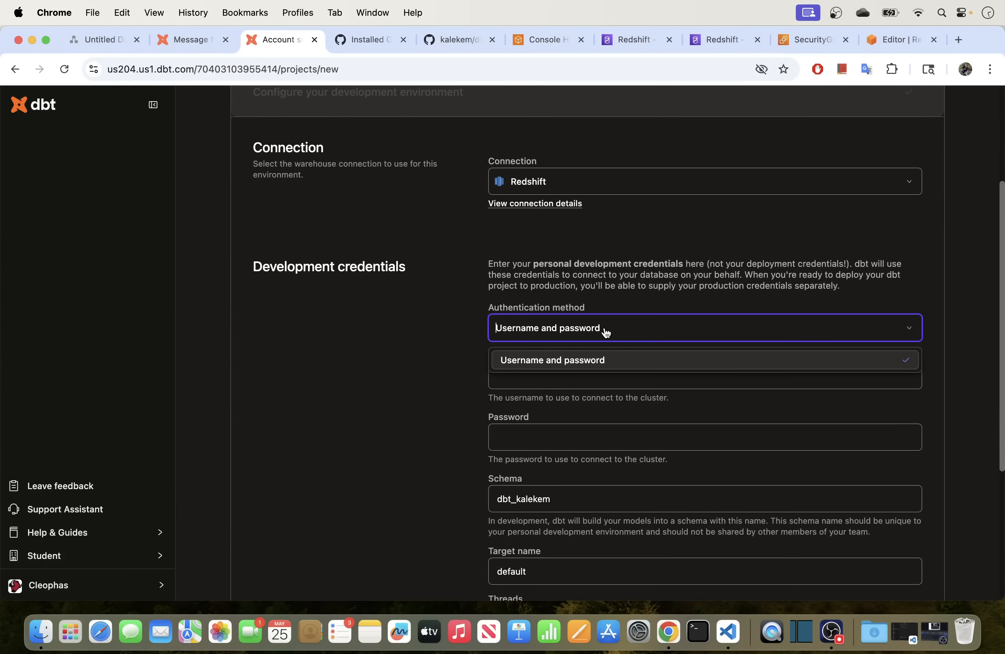
left_click(476, 359)
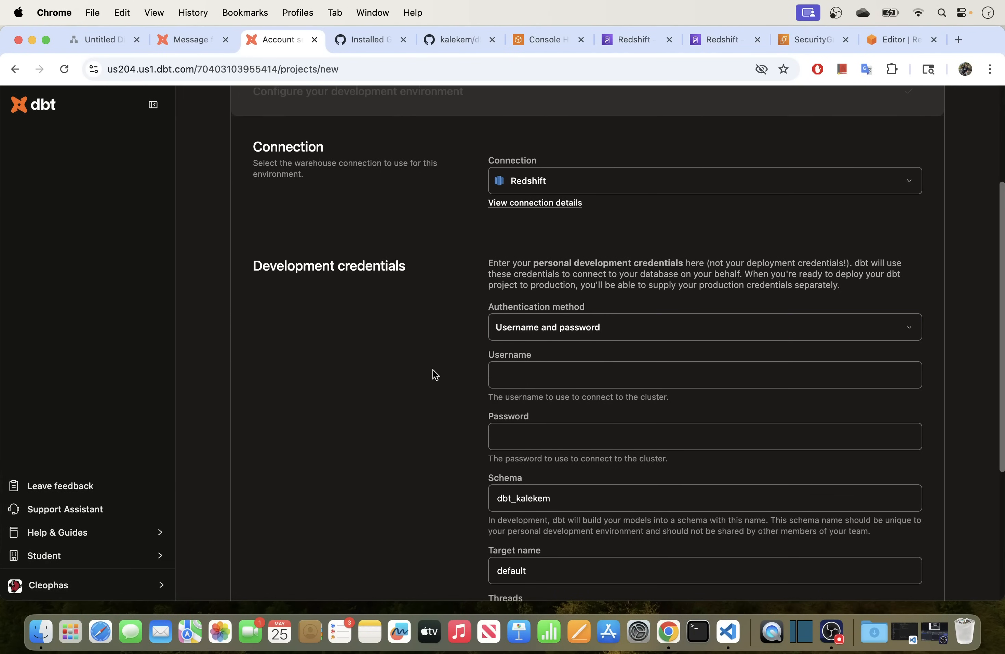
scroll(432, 374, "down", 2)
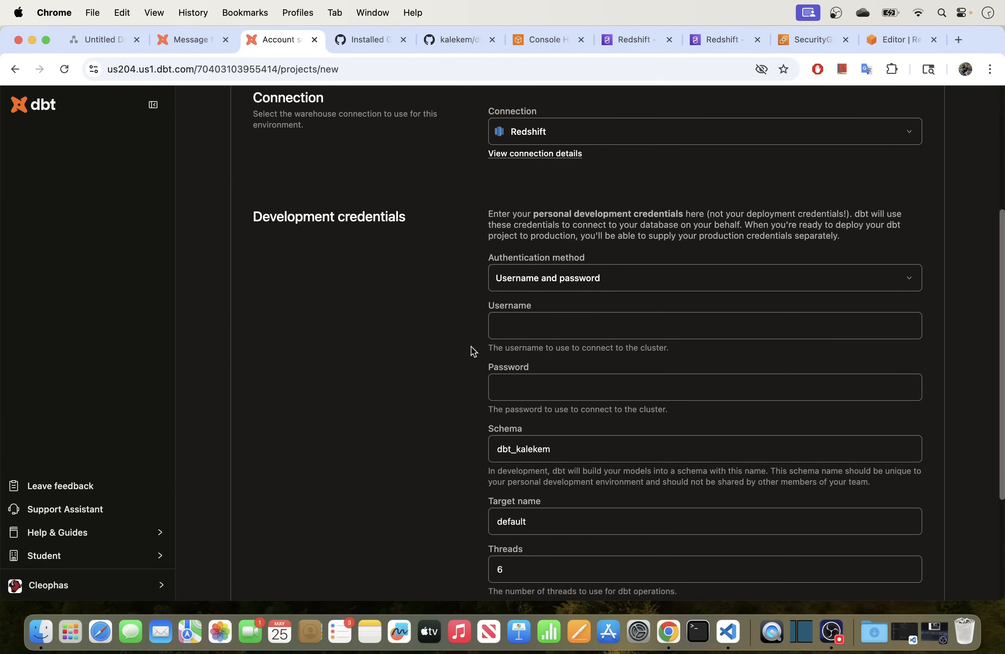
Enter username admin and the password, and check the prefilled schema name.
left_click(515, 324)
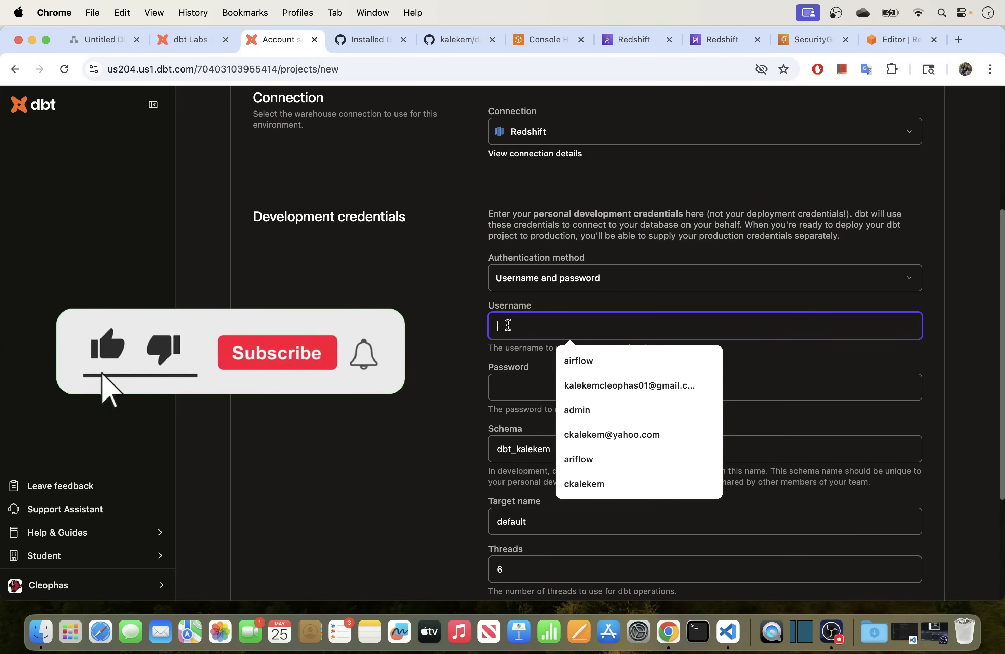
type("admin")
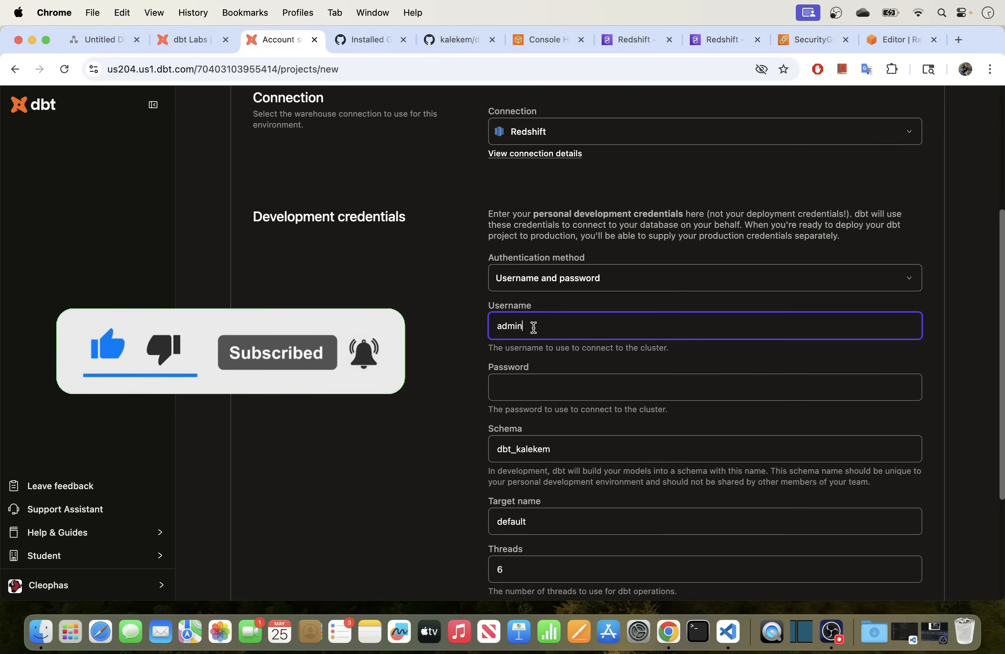
left_click(509, 390)
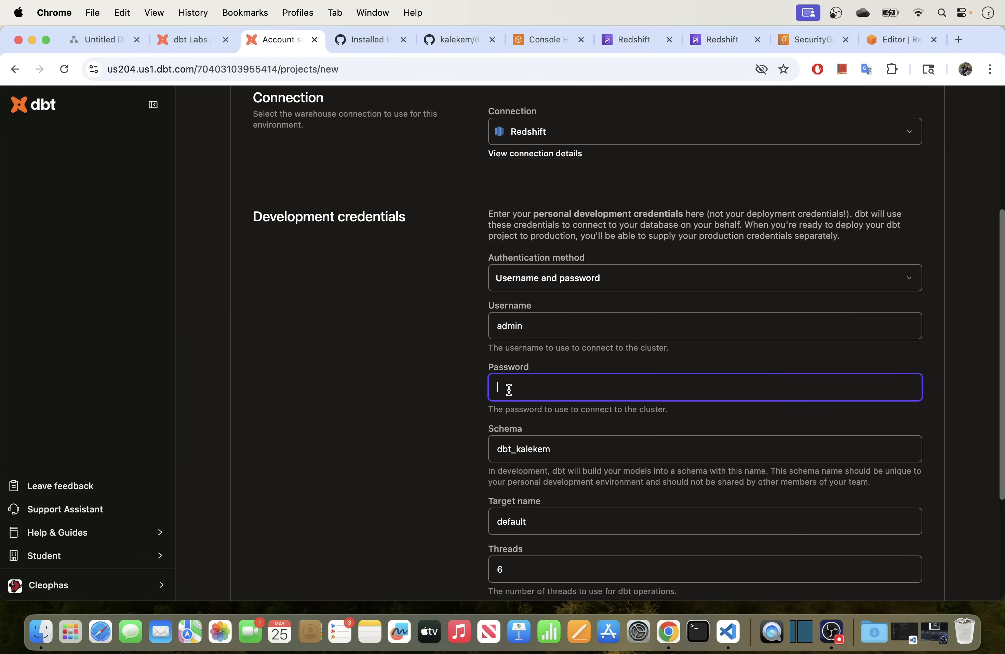
type("•")
scroll(466, 432, "down", 5)
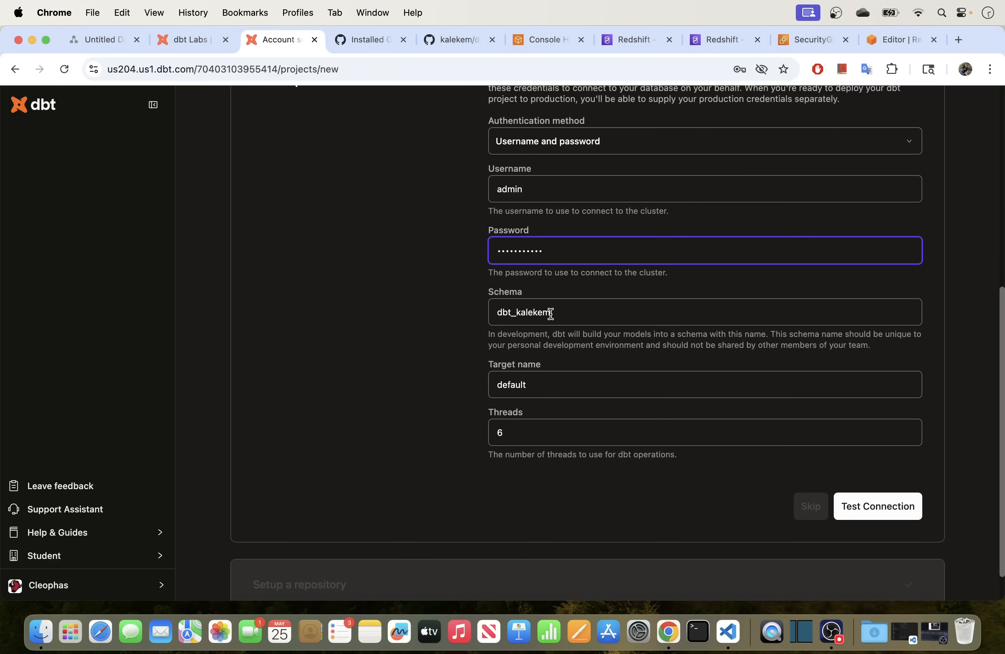
left_click_drag(557, 310, 476, 317)
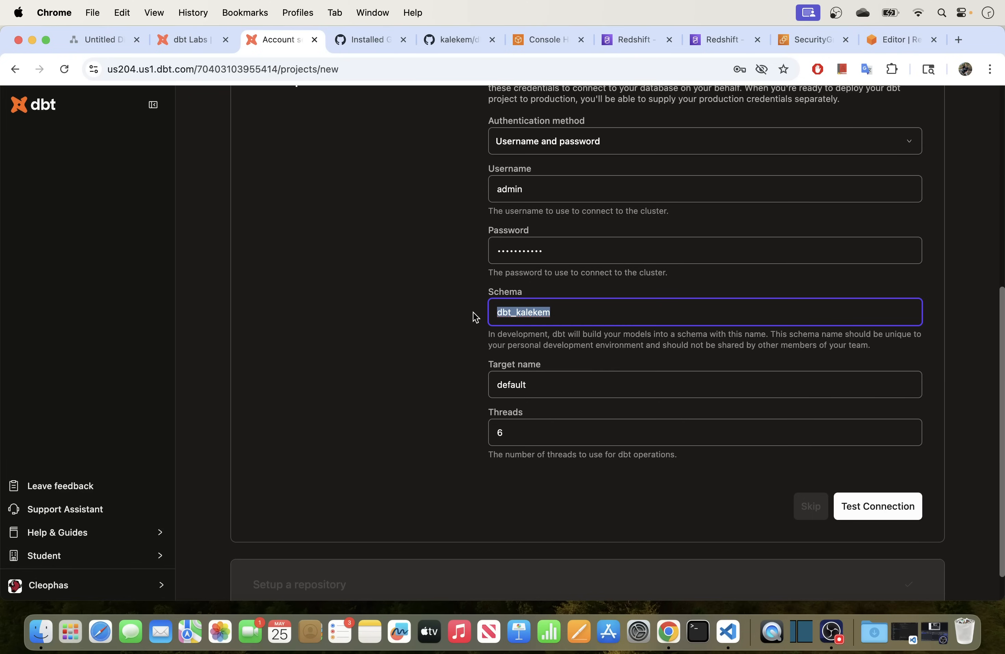
left_click(562, 311)
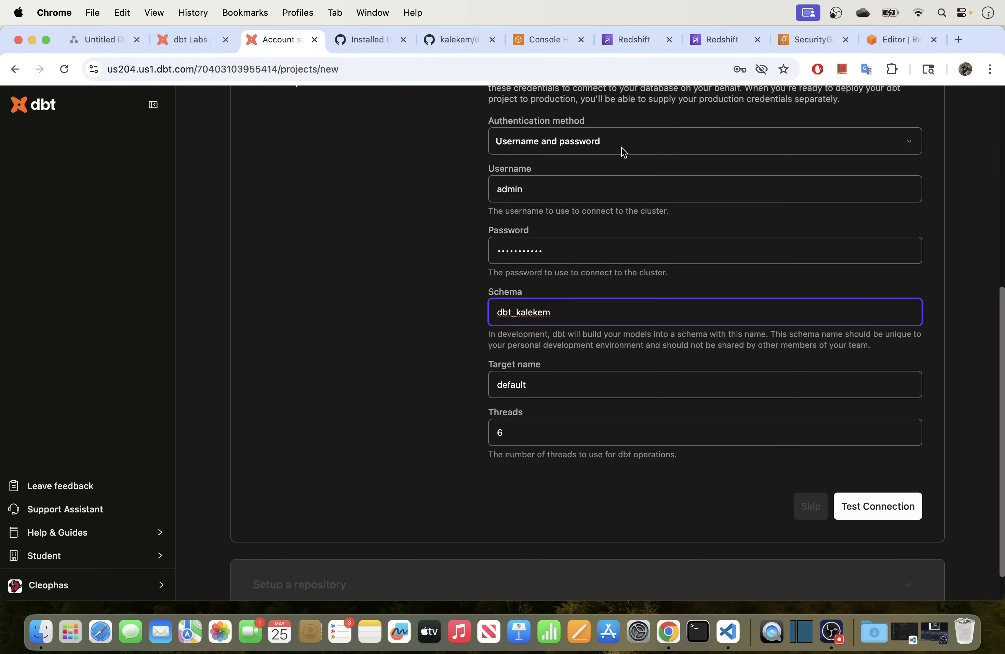
left_click(894, 40)
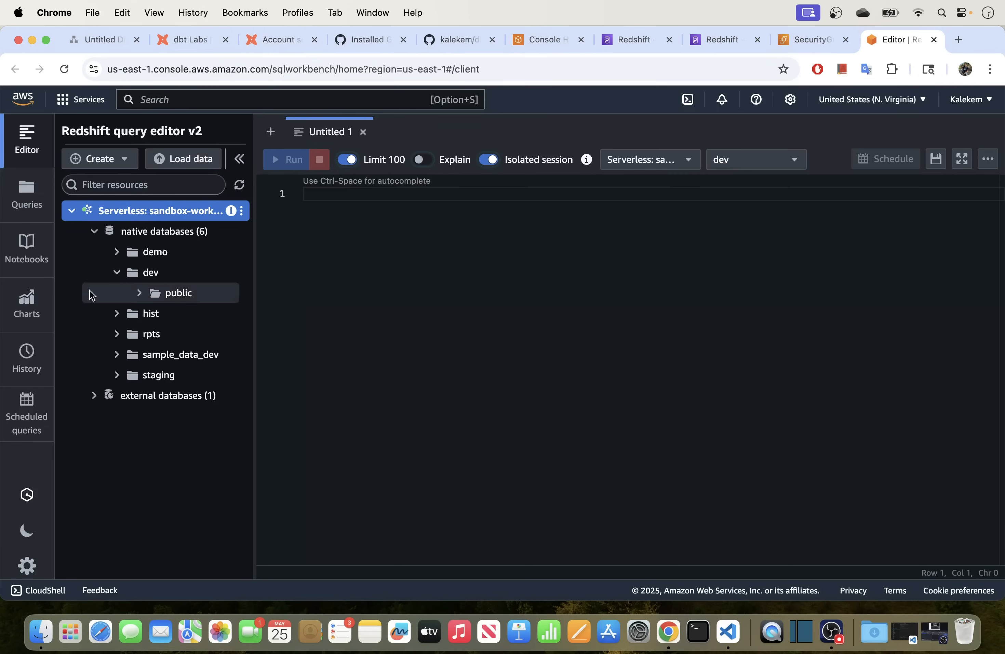
Expand dev > public in the Redshift query editor to confirm it has 0 tables.
left_click(139, 293)
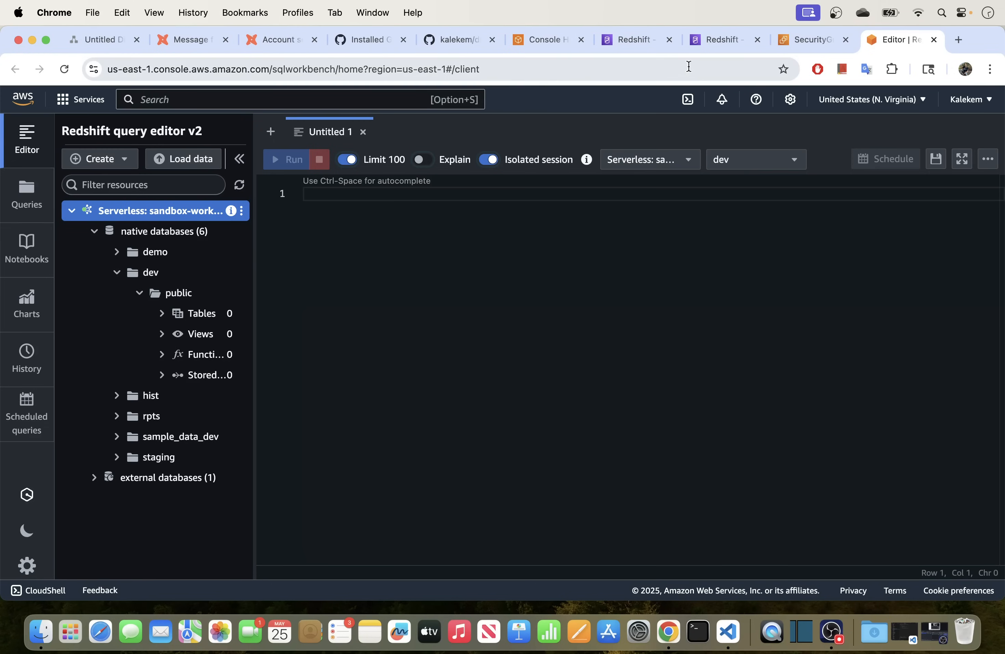
left_click(274, 39)
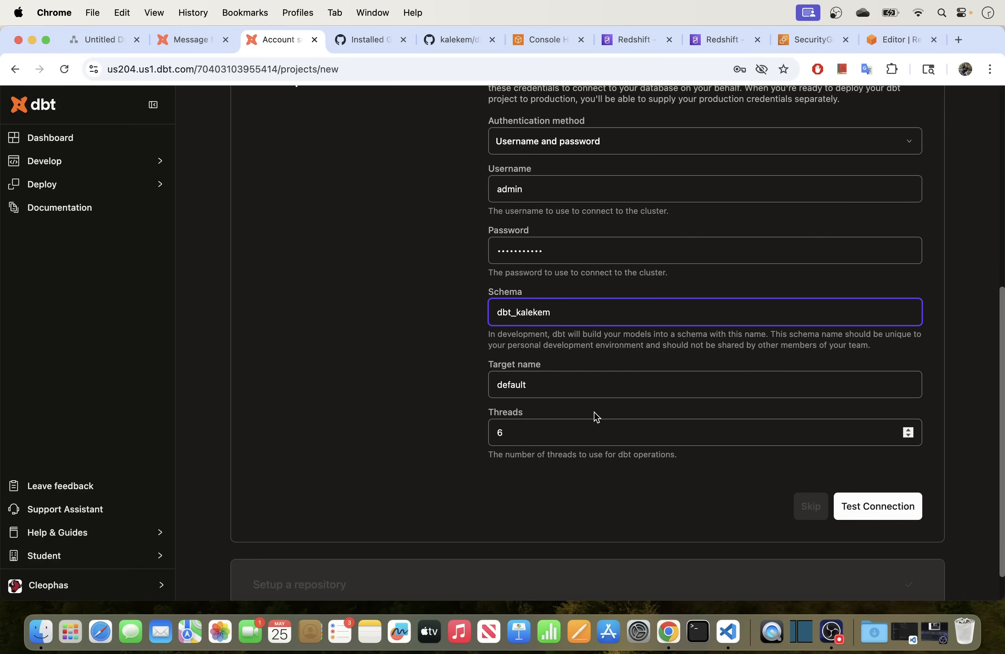
left_click_drag(570, 319, 487, 319)
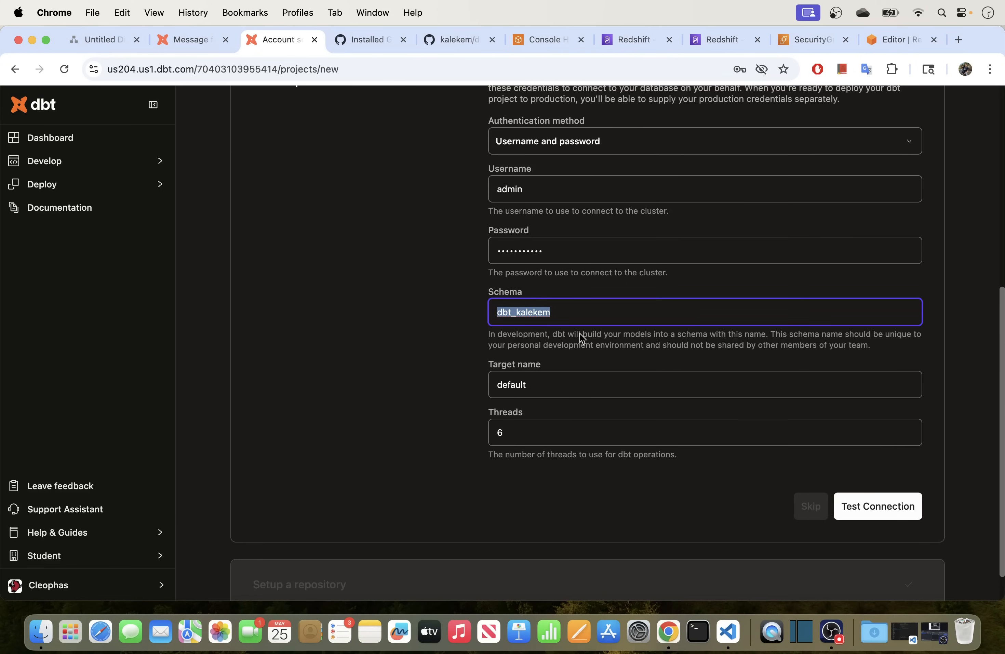
scroll(580, 346, "up", 5)
scroll(698, 384, "down", 7)
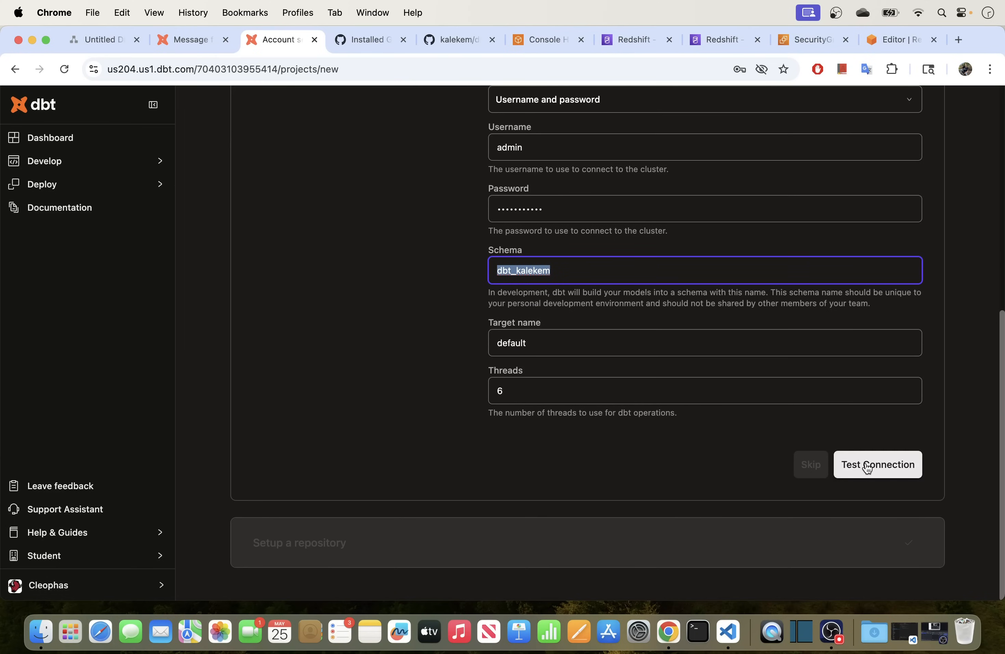
left_click(867, 468)
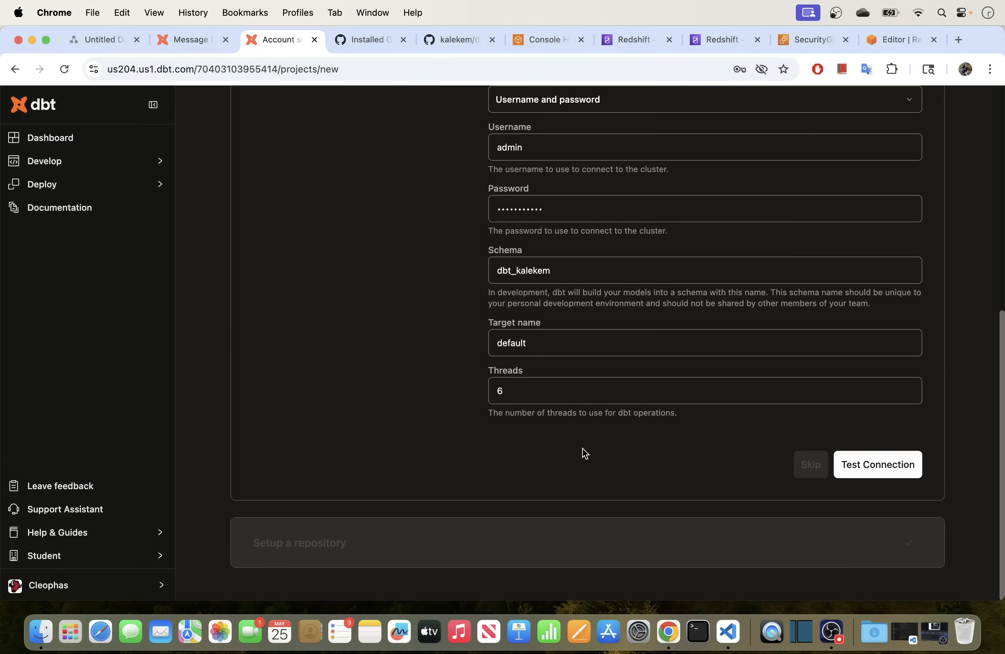
scroll(529, 433, "up", 3)
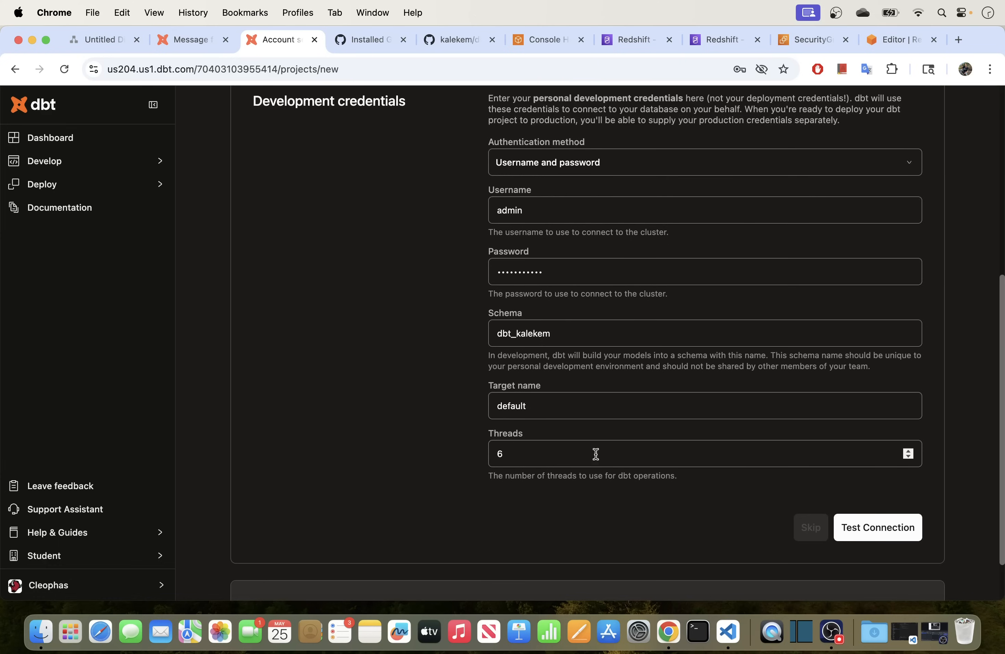
left_click(844, 526)
scroll(624, 446, "up", 4)
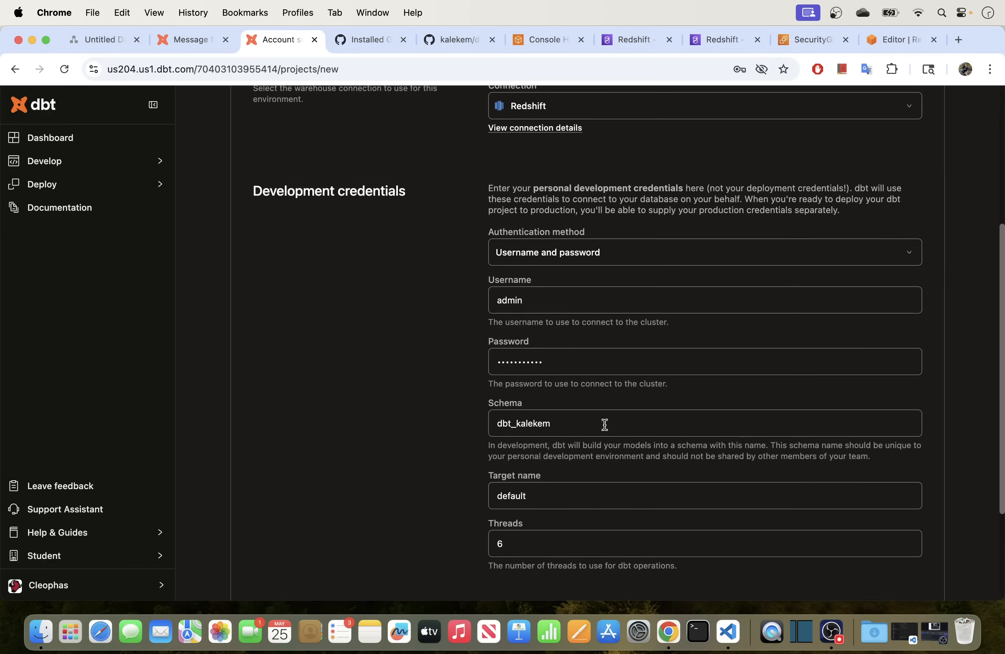
scroll(513, 409, "up", 10)
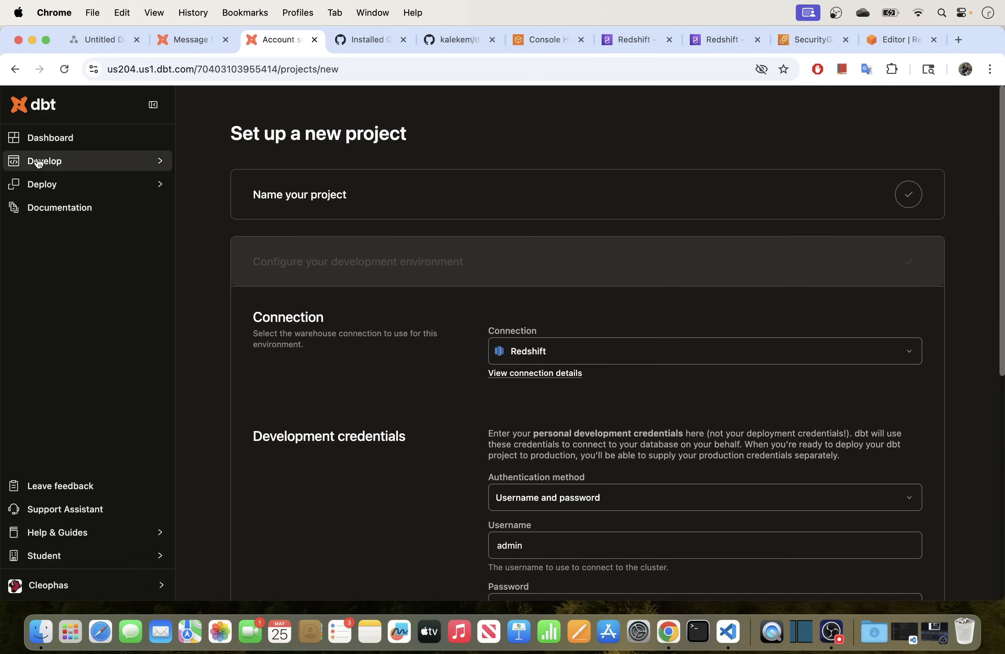
Reload setup, resubmit the name Analytics, and dismiss the one-active-project error.
left_click(63, 69)
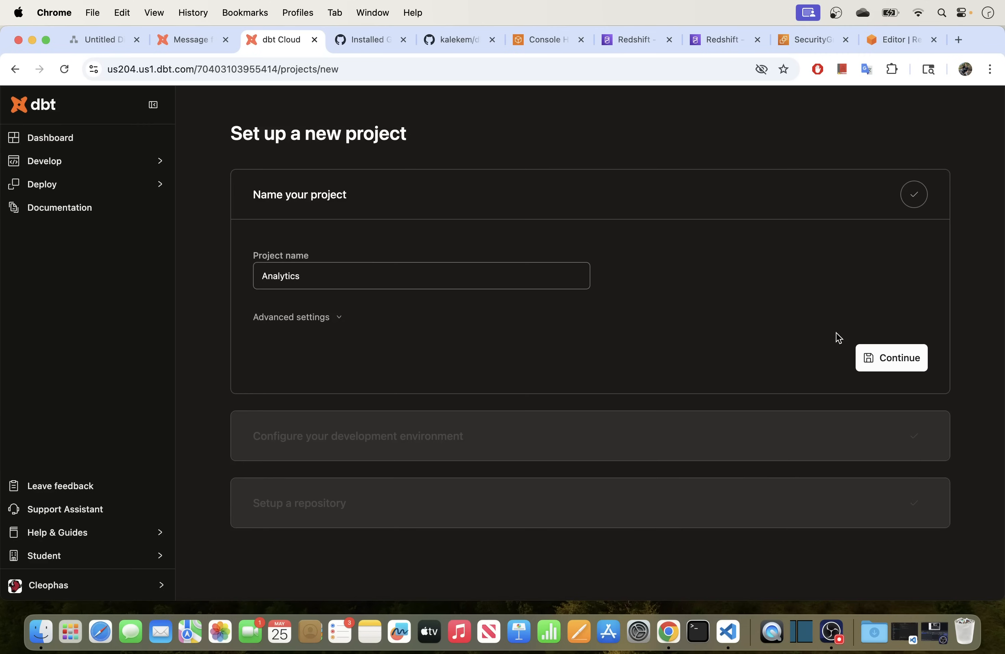
left_click(871, 360)
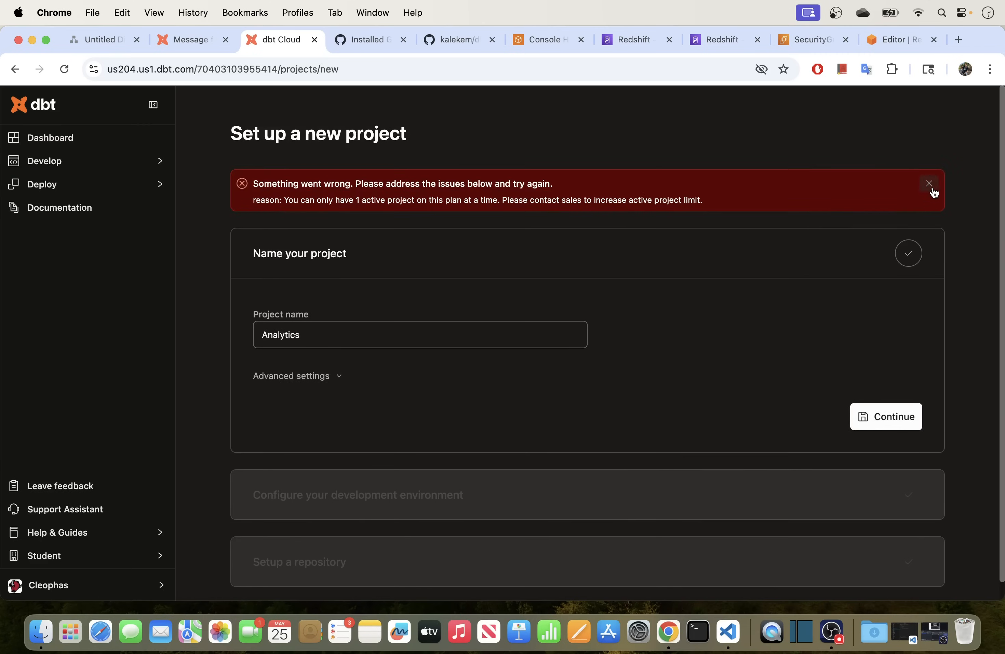
left_click(932, 189)
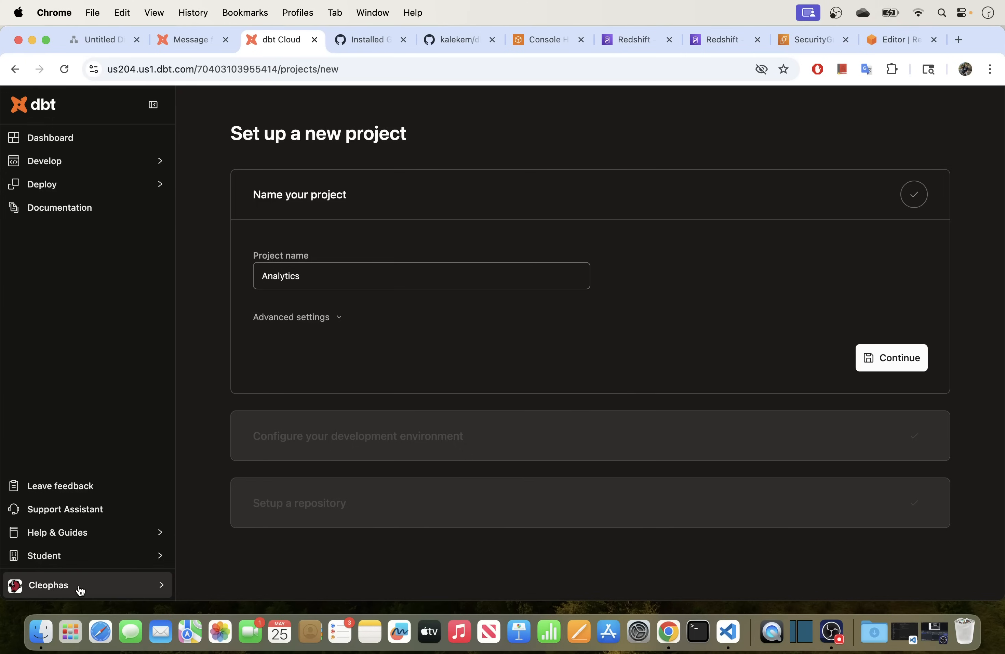
Sign out of dbt Cloud and sign back in using the saved login.
left_click(114, 590)
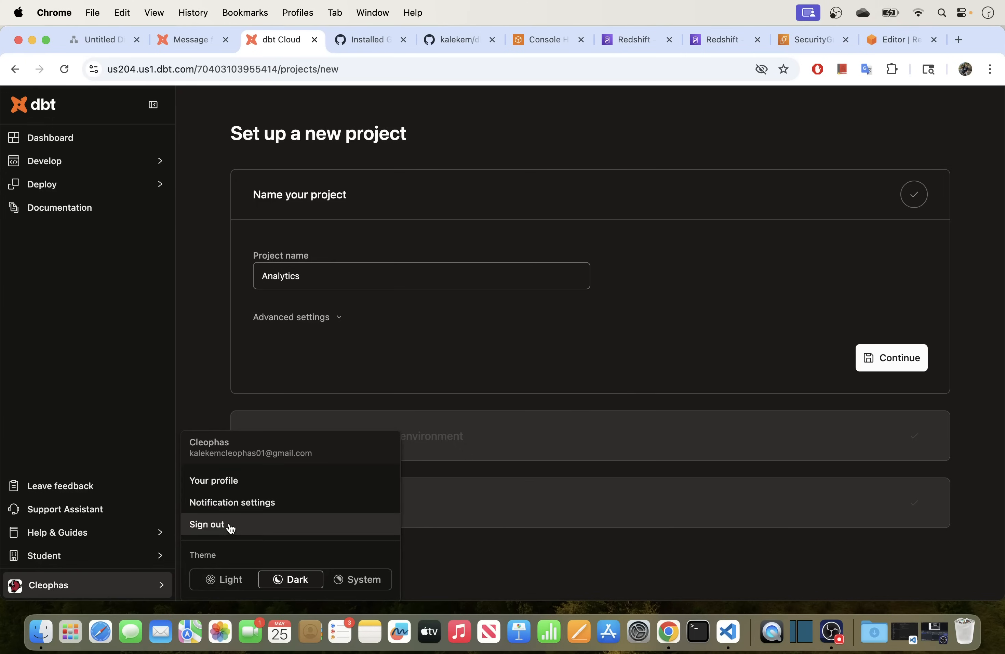
left_click(229, 523)
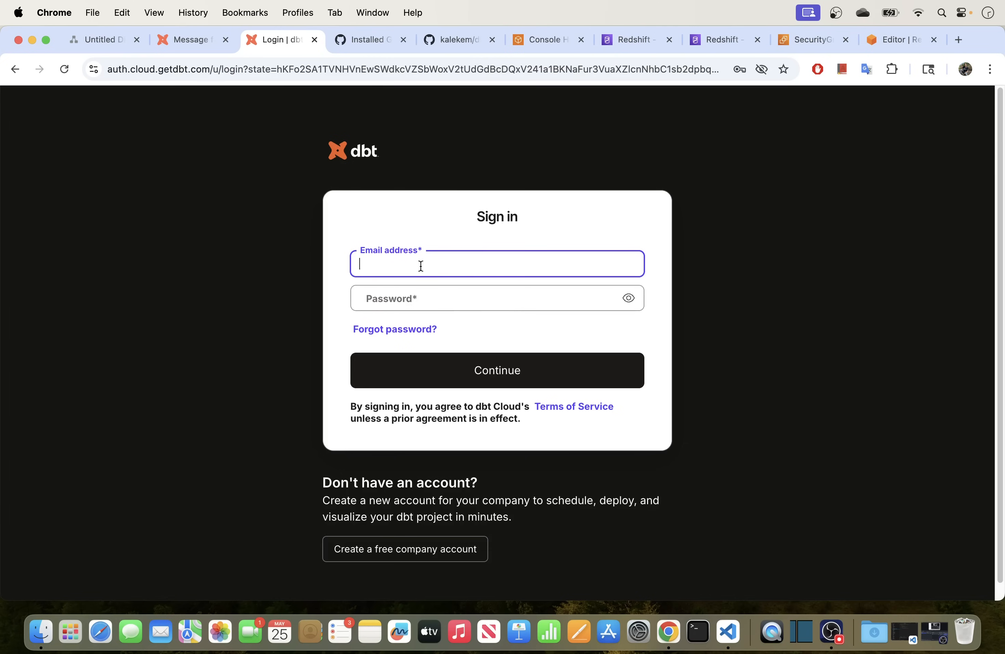
left_click(422, 266)
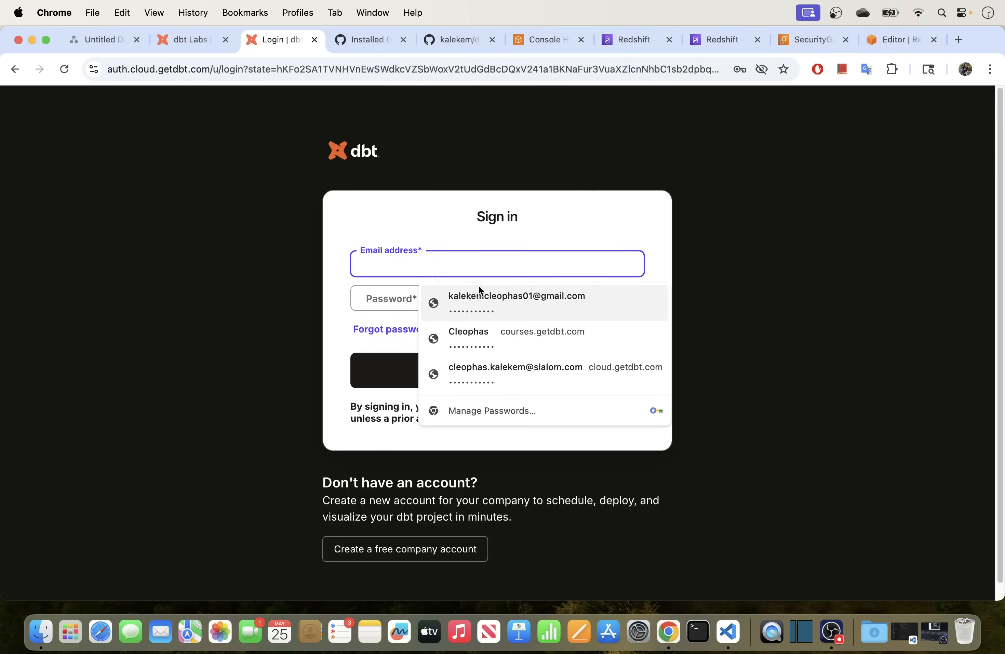
left_click(481, 293)
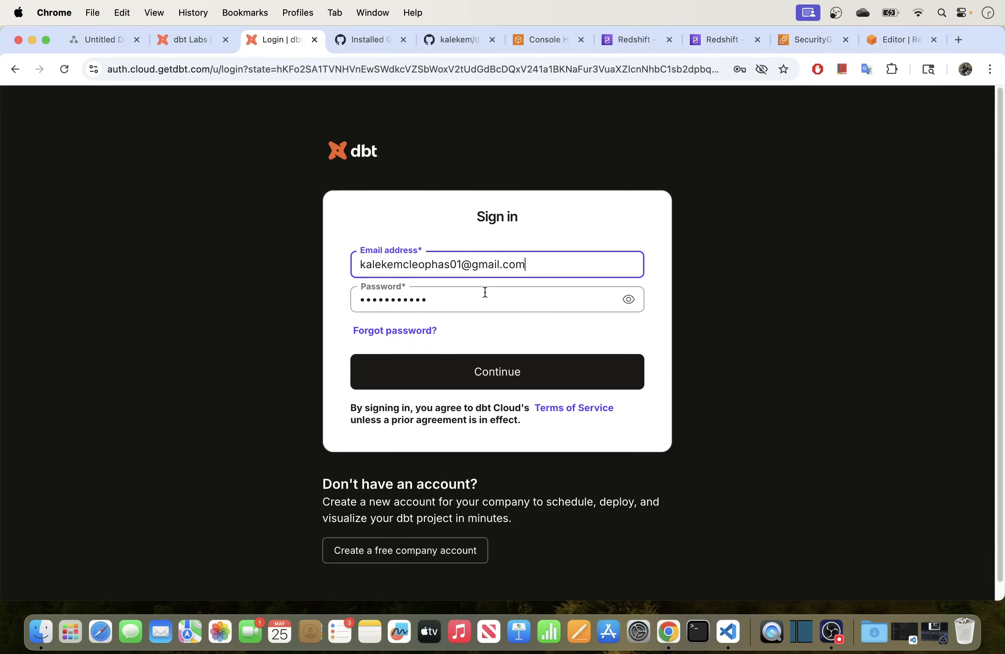
left_click(501, 383)
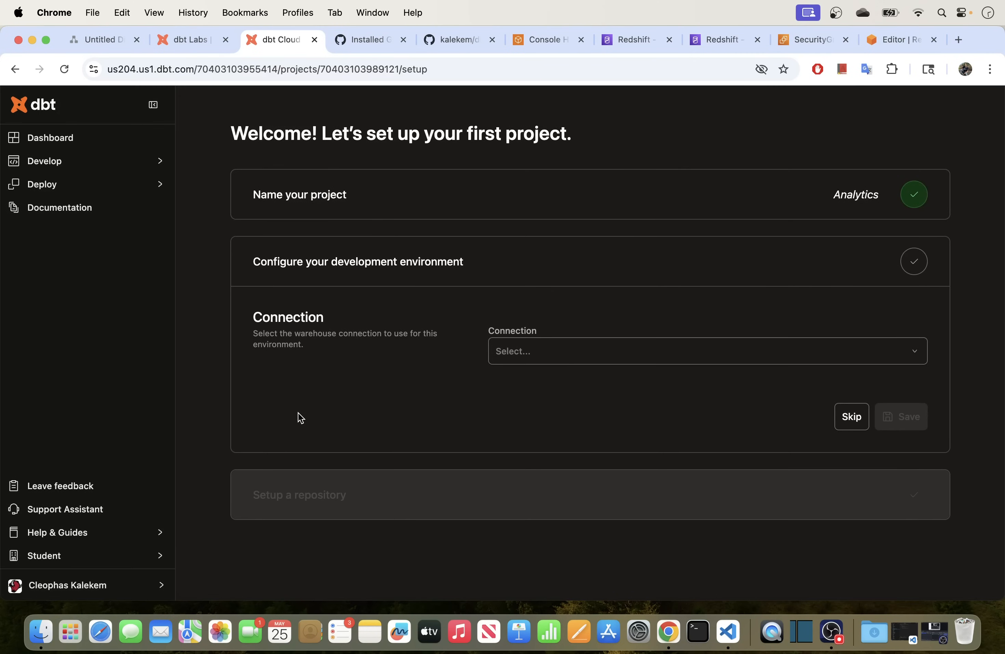
Choose the Redshift connection, enter username admin and the password, and select the schema name.
left_click(558, 359)
left_click(544, 381)
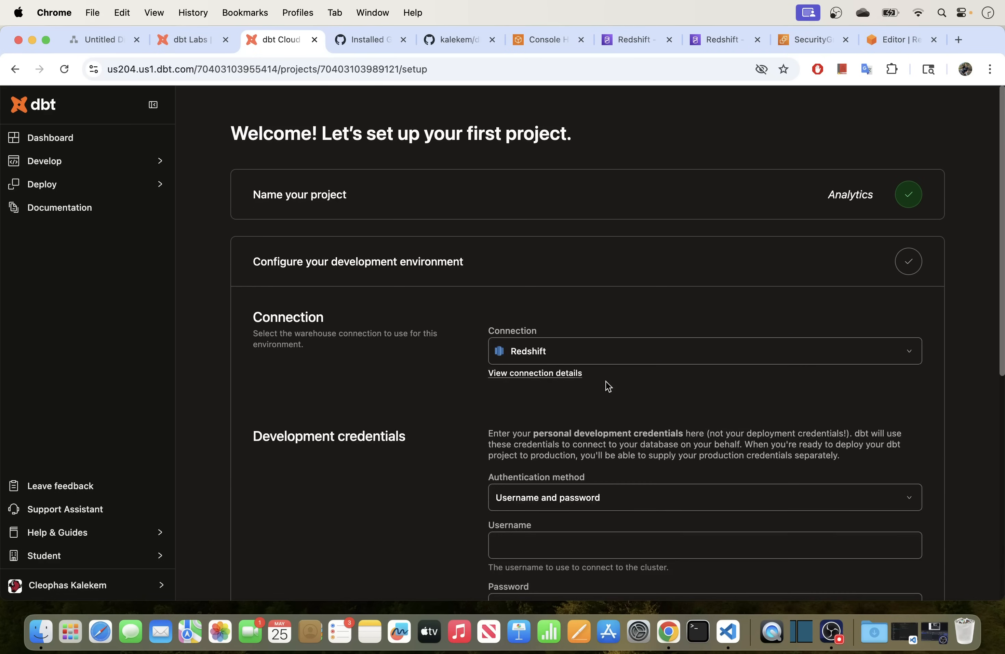
scroll(607, 384, "down", 3)
left_click(534, 404)
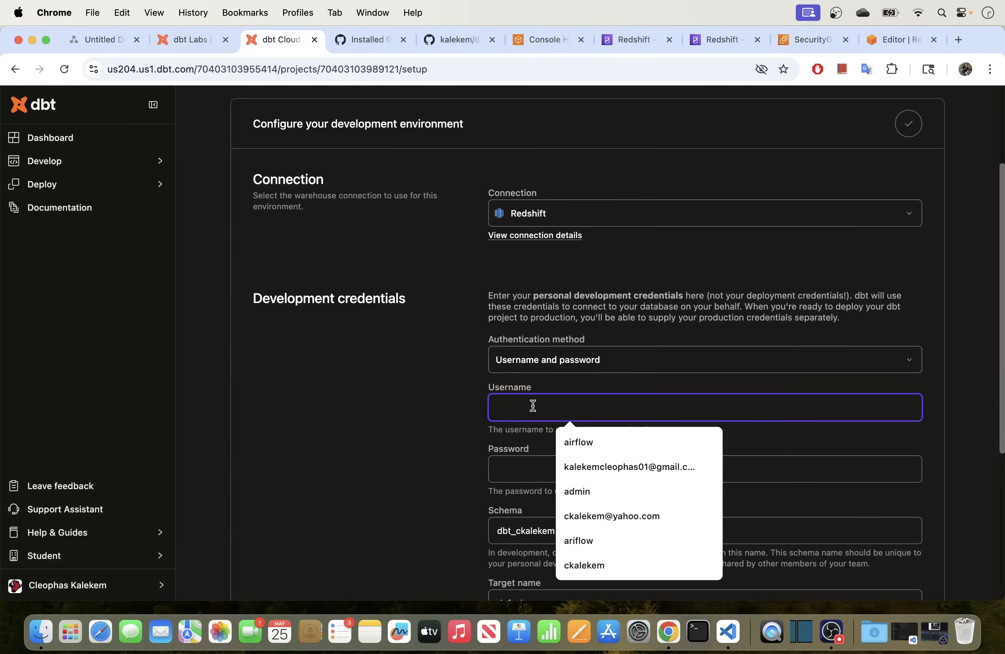
type("admin")
key("Tab")
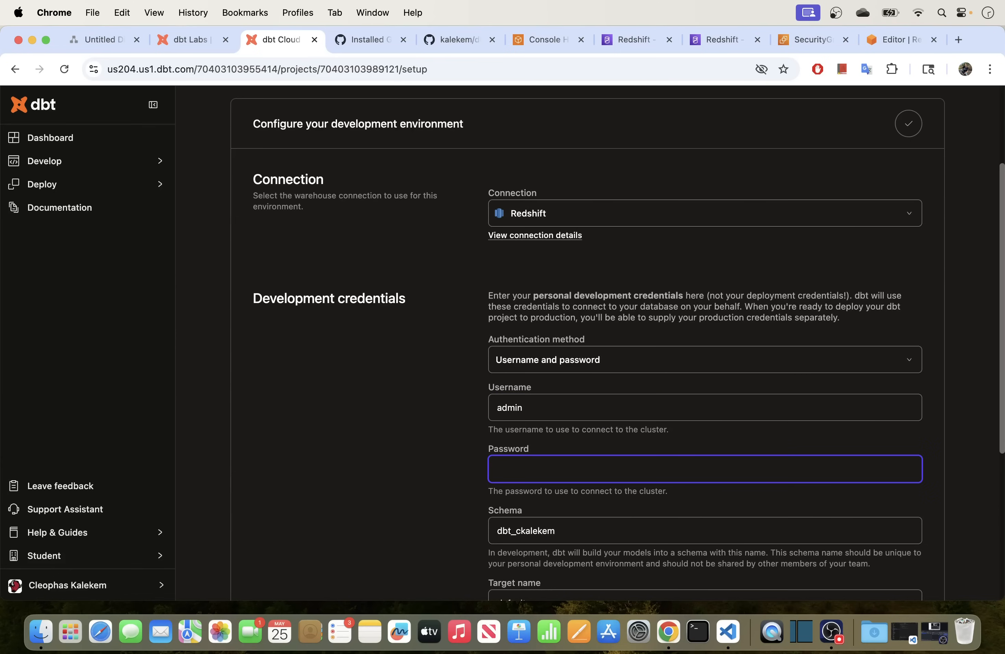
type("••")
scroll(497, 409, "down", 4)
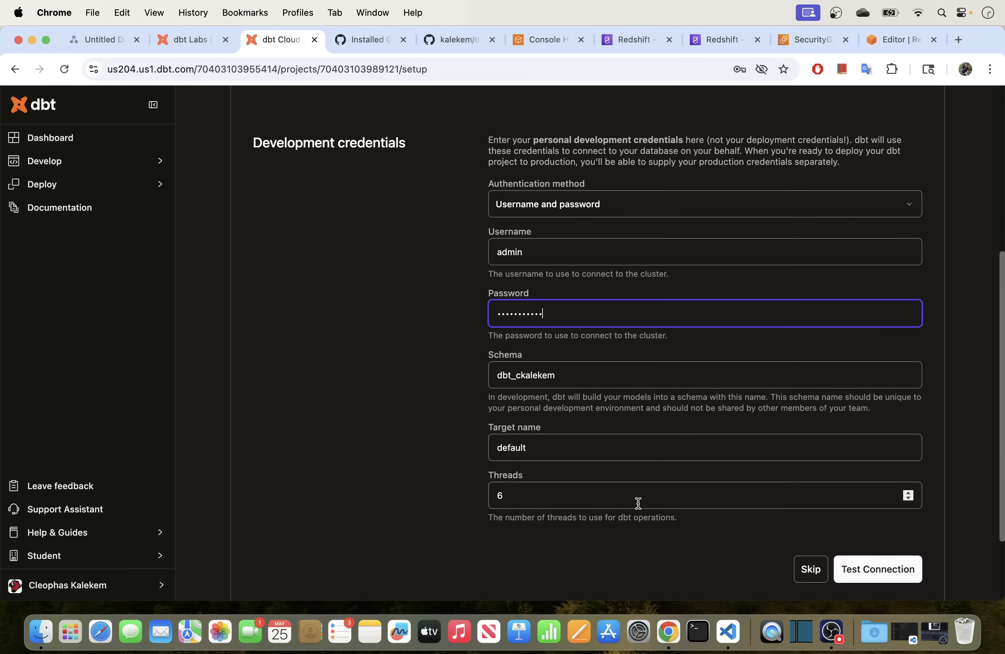
scroll(582, 422, "down", 1)
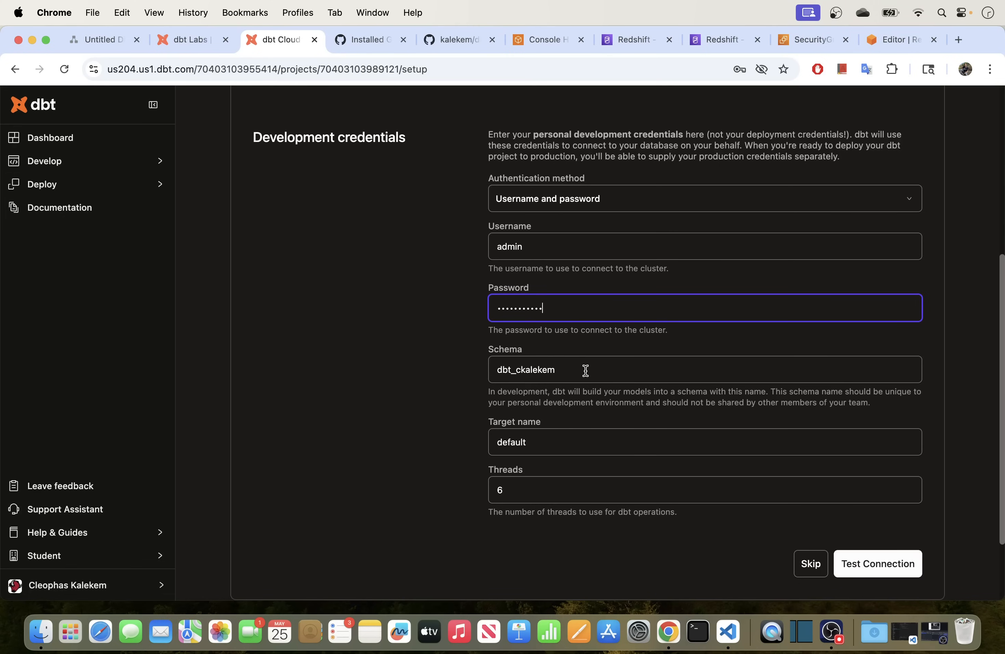
left_click_drag(561, 370, 488, 370)
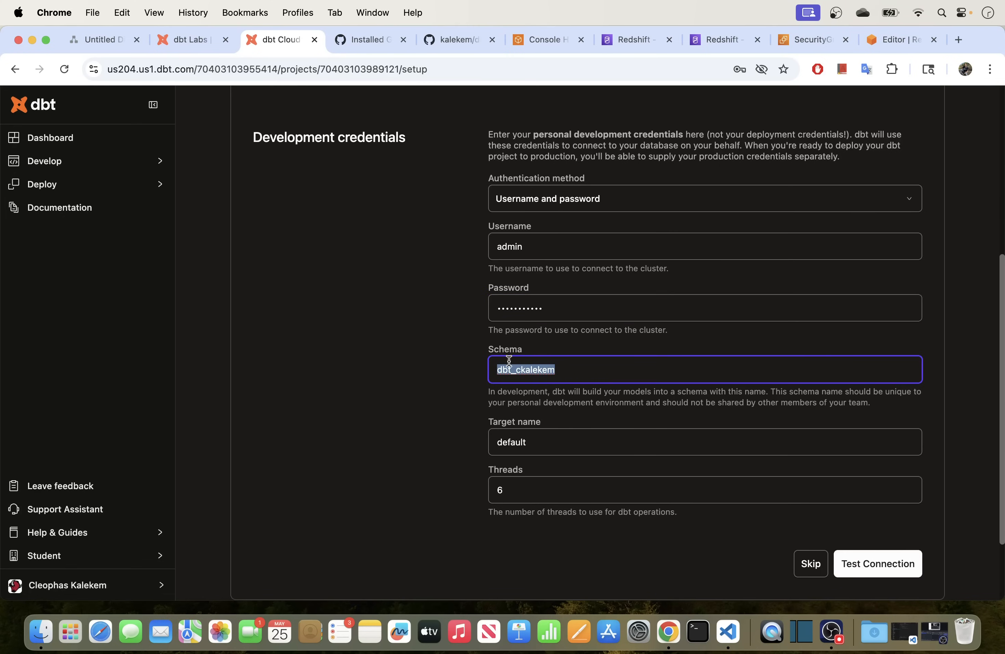
Test the Redshift connection until it reports COMPLETE, then save the development environment.
left_click(885, 570)
scroll(432, 457, "down", 4)
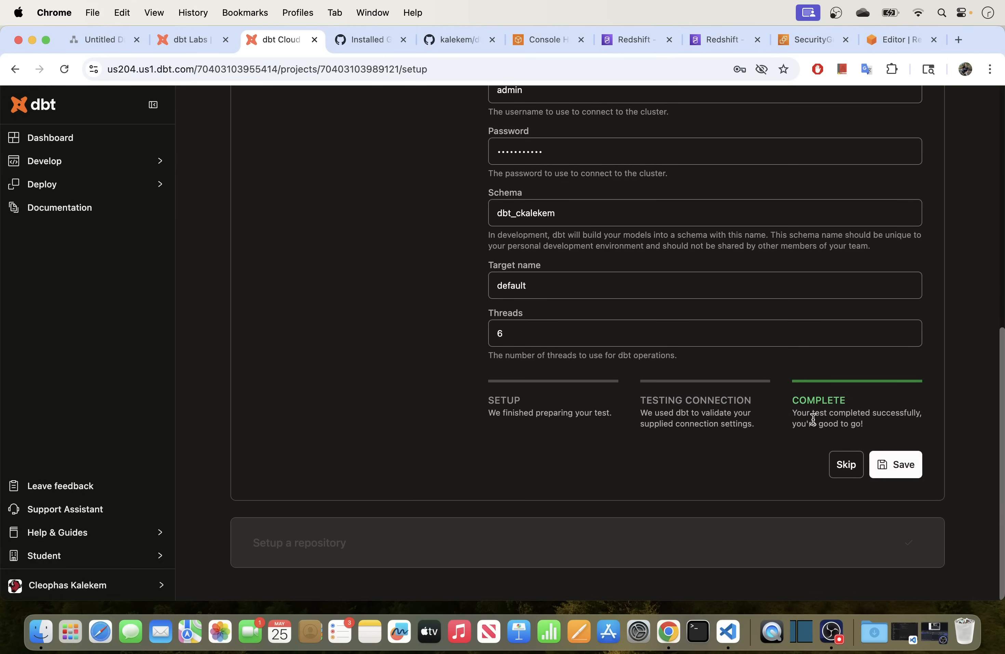
scroll(725, 397, "up", 5)
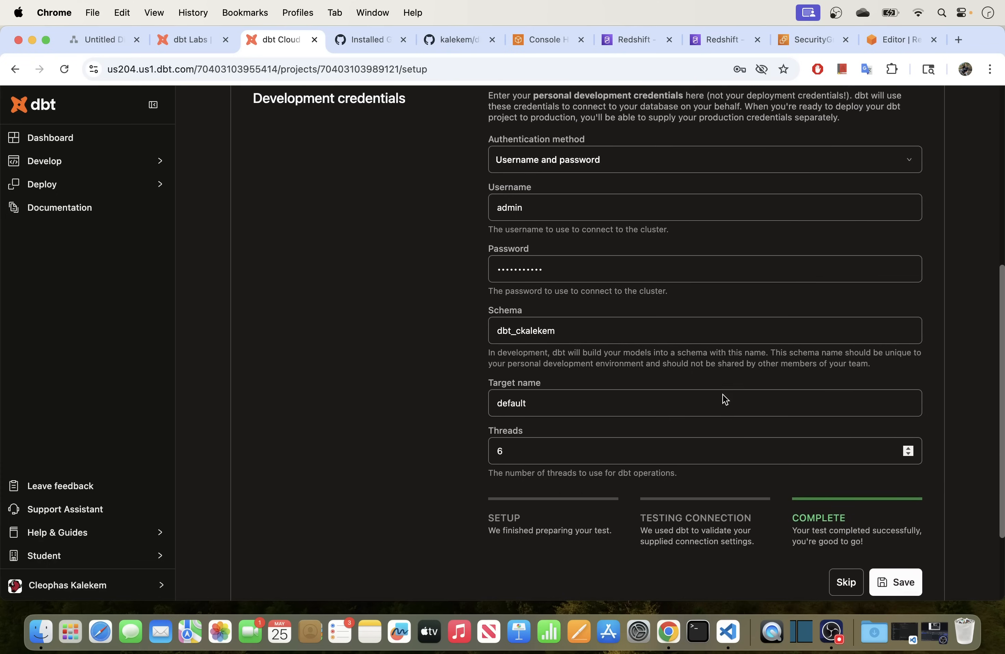
scroll(724, 397, "up", 12)
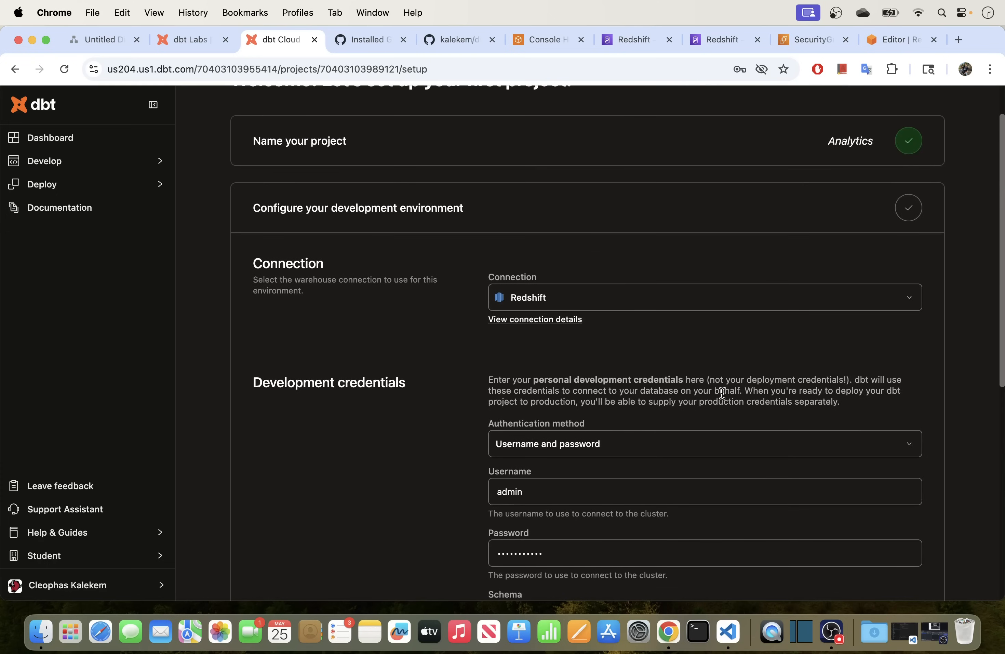
scroll(722, 392, "up", 1)
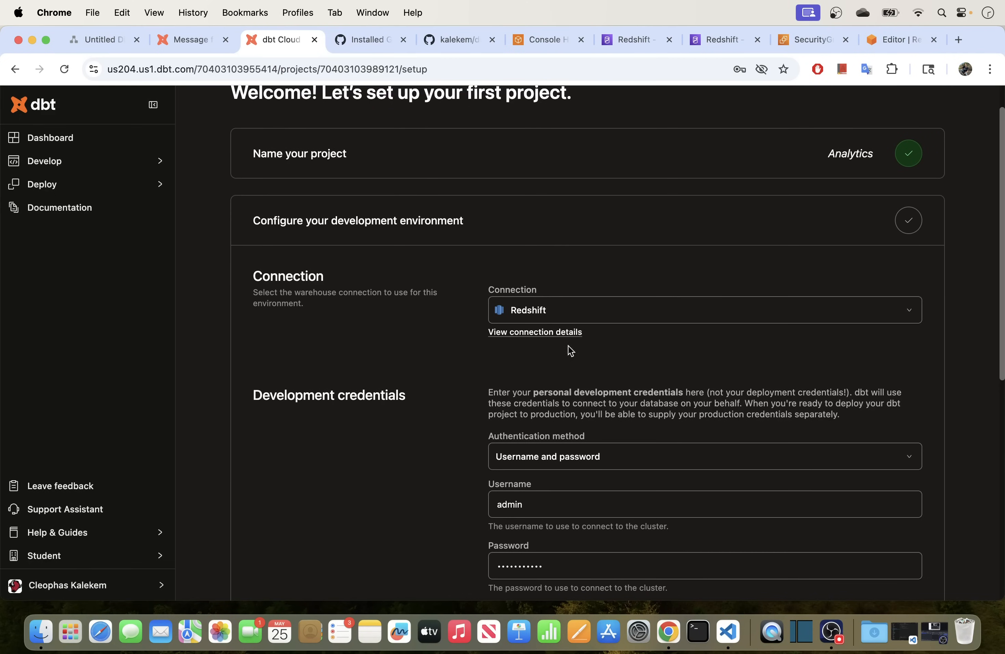
scroll(642, 349, "down", 5)
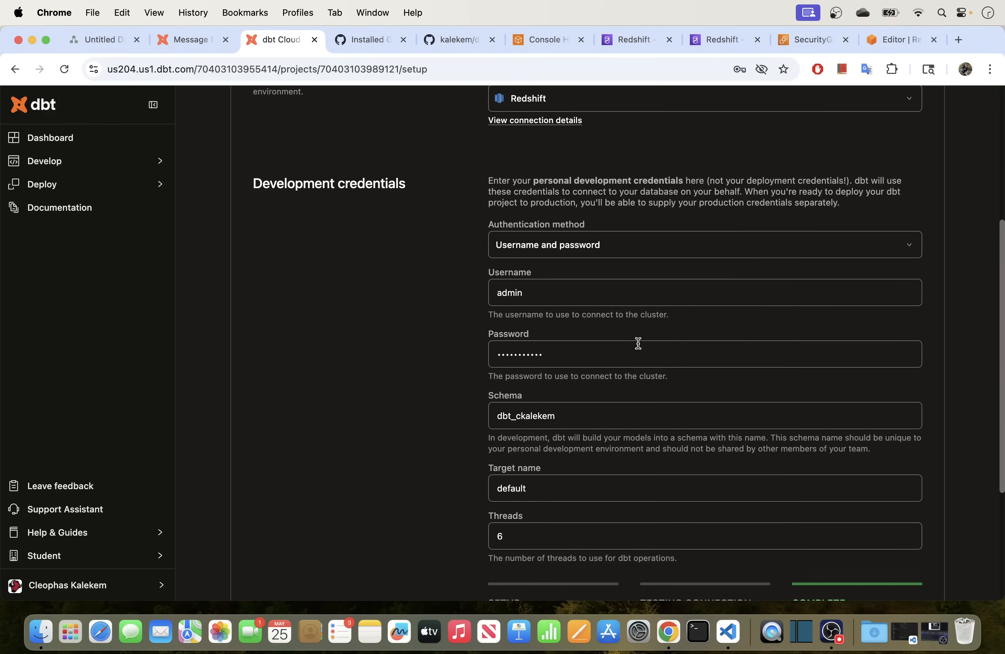
scroll(637, 342, "down", 4)
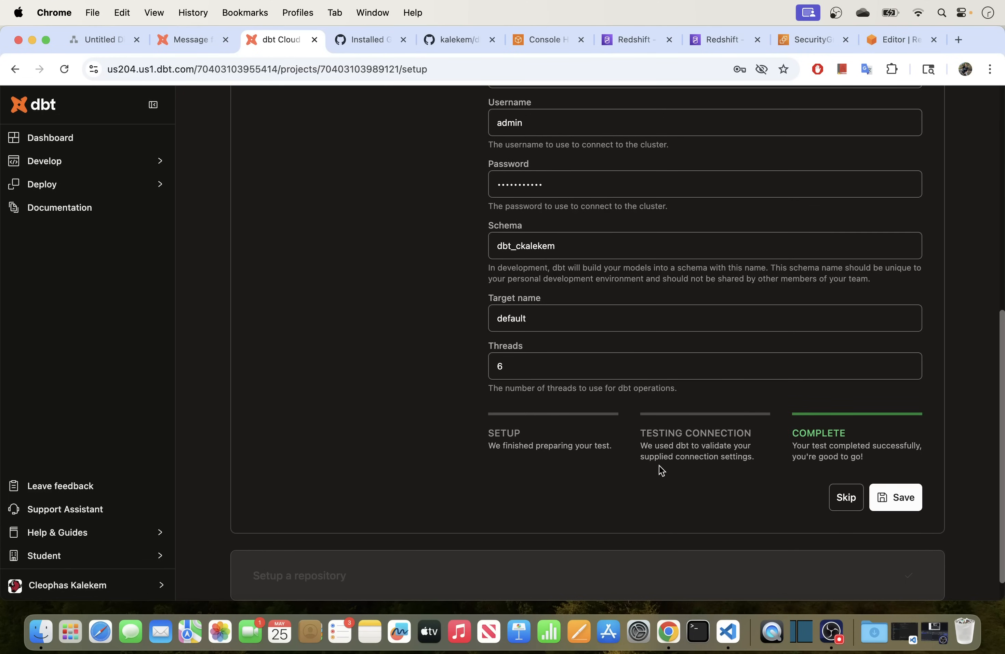
left_click(902, 499)
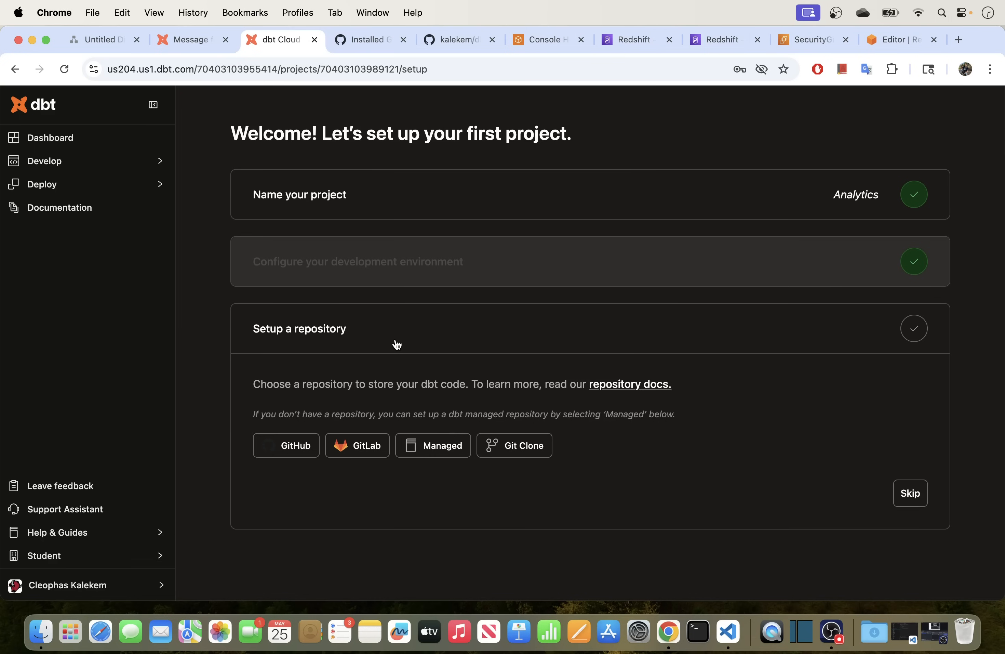
Link the GitHub repository dbt_cloud_redshift_repo and open the project in the IDE.
left_click(299, 453)
scroll(381, 407, "down", 5)
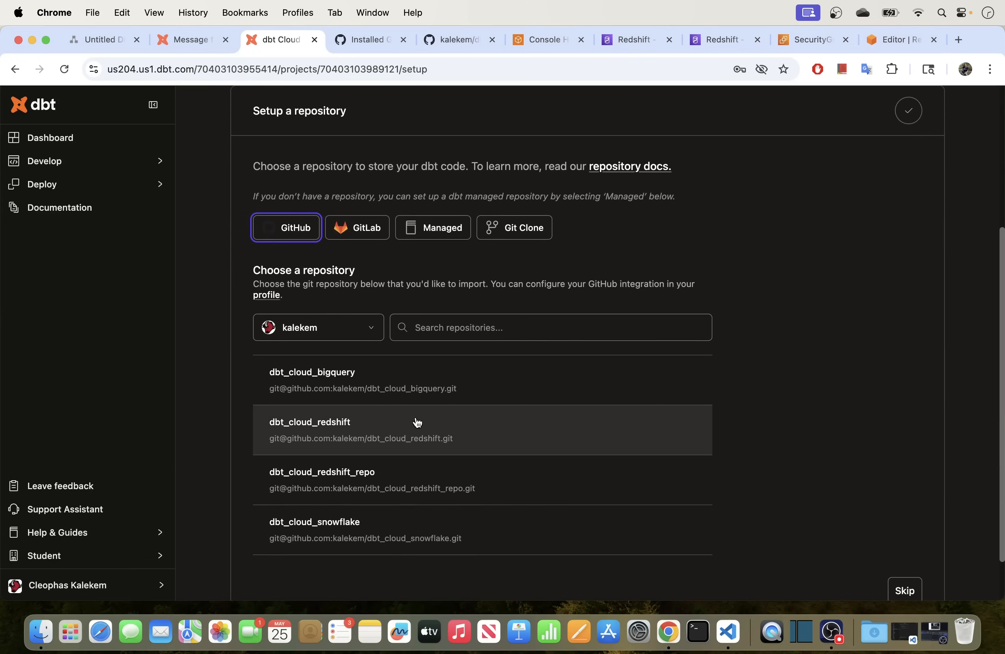
left_click(329, 483)
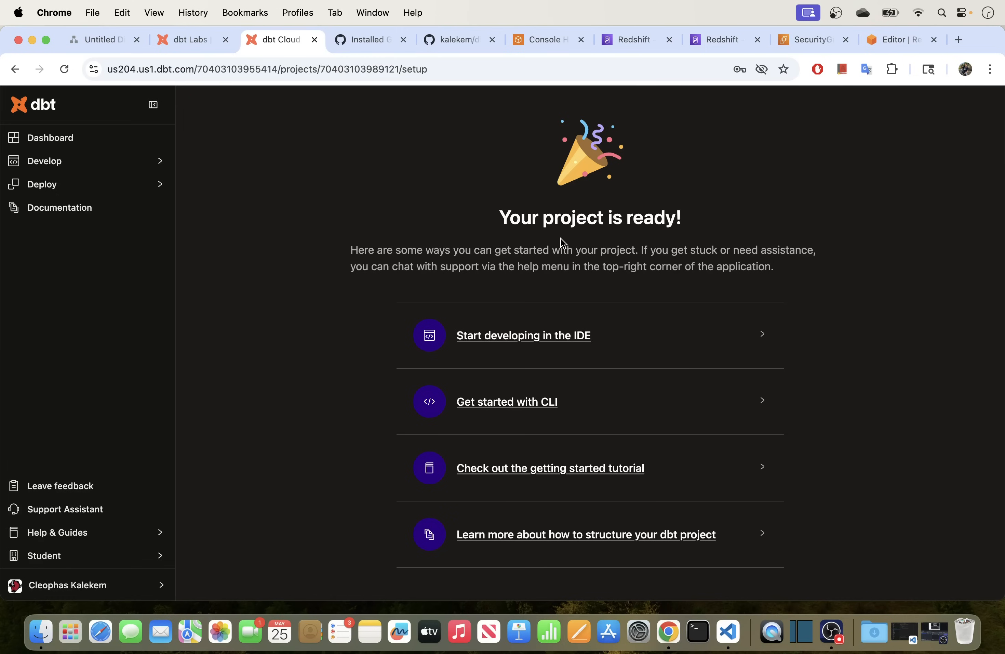
left_click(478, 342)
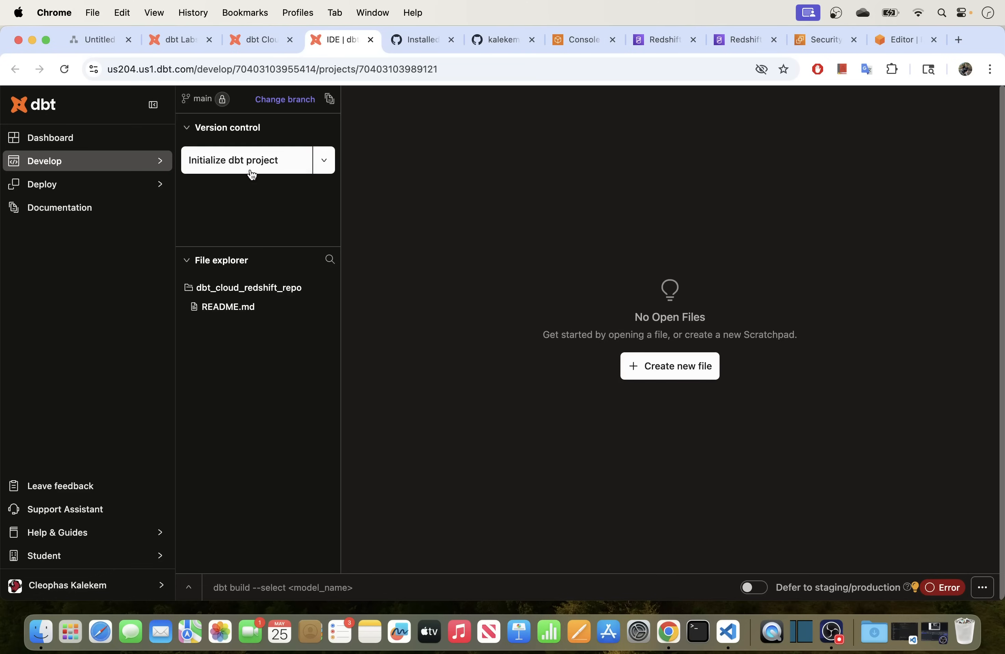
Initialize the dbt project, adding starter folders and dbt_project.yml to the repository.
left_click(218, 167)
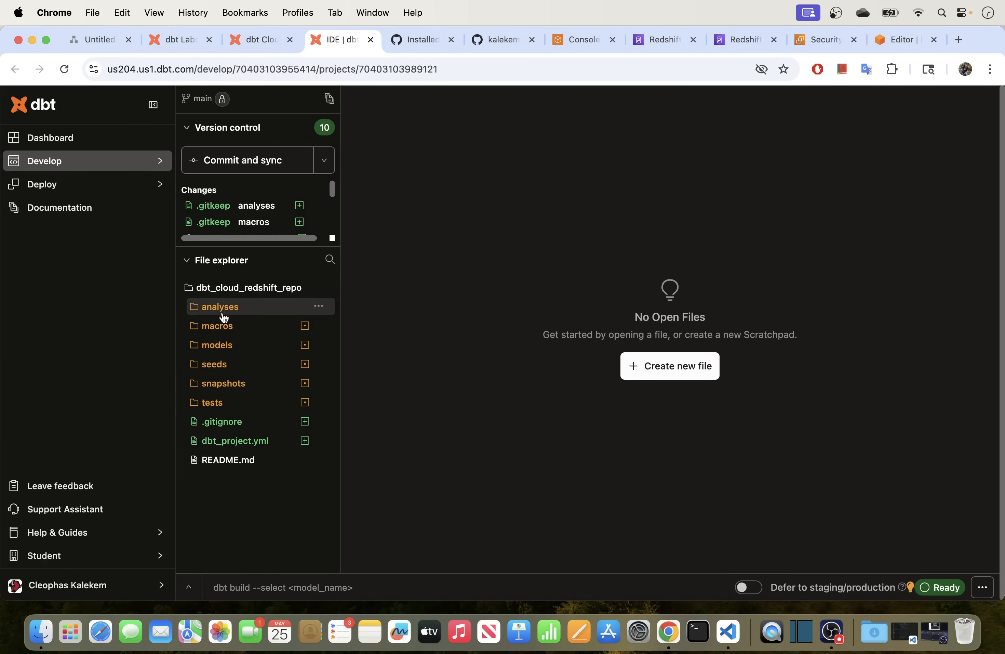
Expand the models, seeds, snapshots, tests, macros and example folders, then open my_first_dbt_model.sql.
left_click(221, 350)
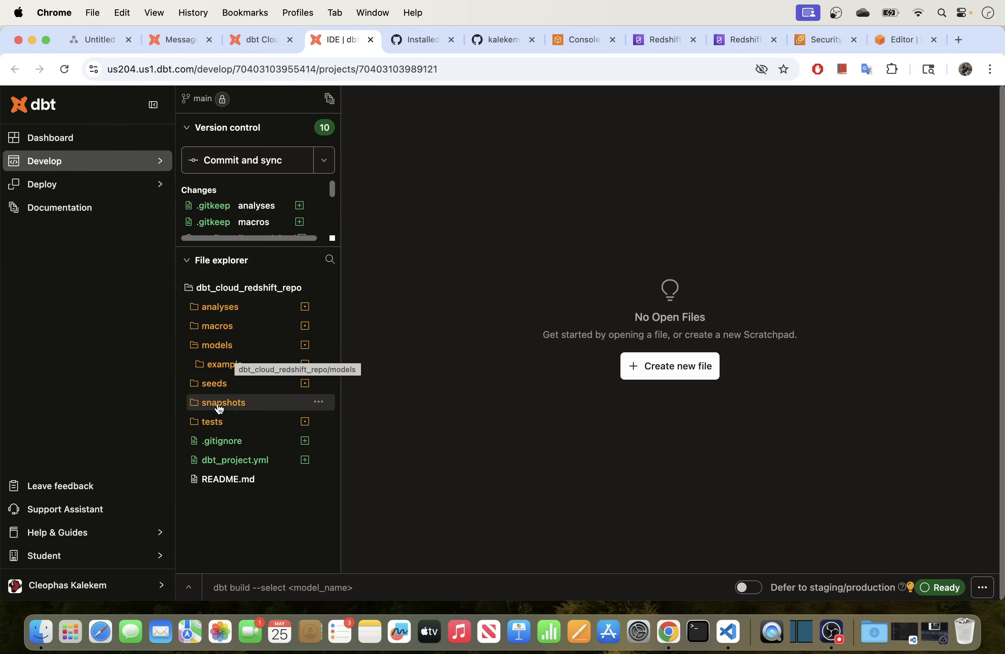
left_click(220, 384)
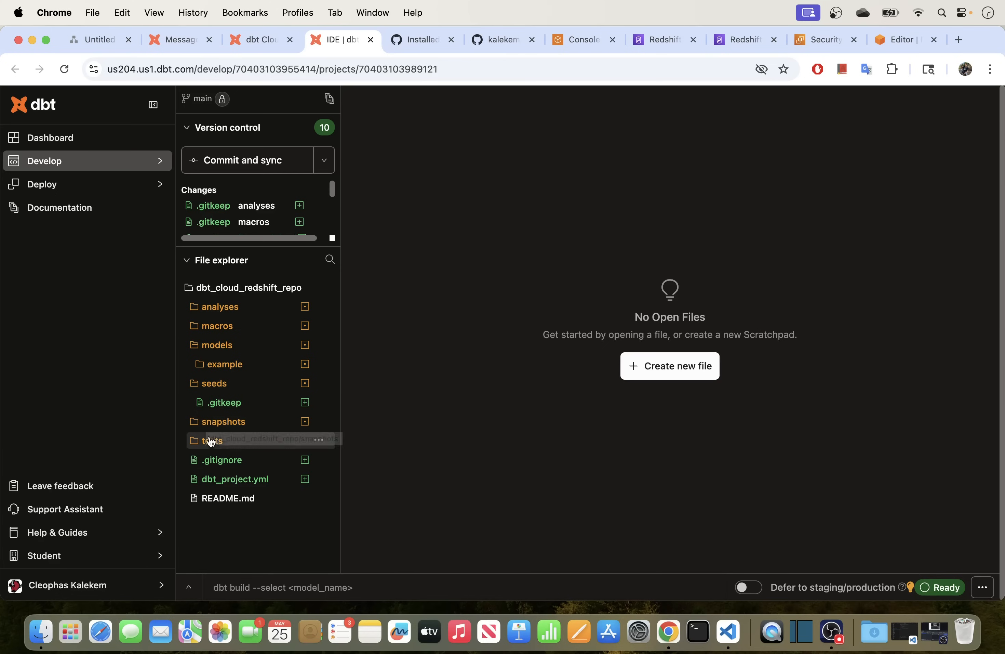
left_click(217, 421)
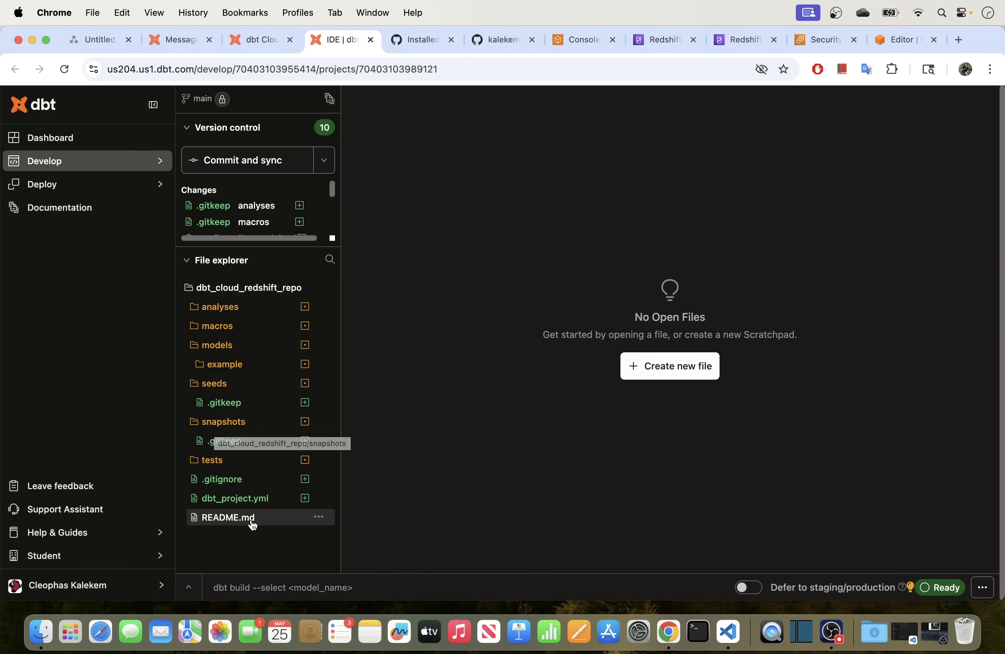
left_click(223, 466)
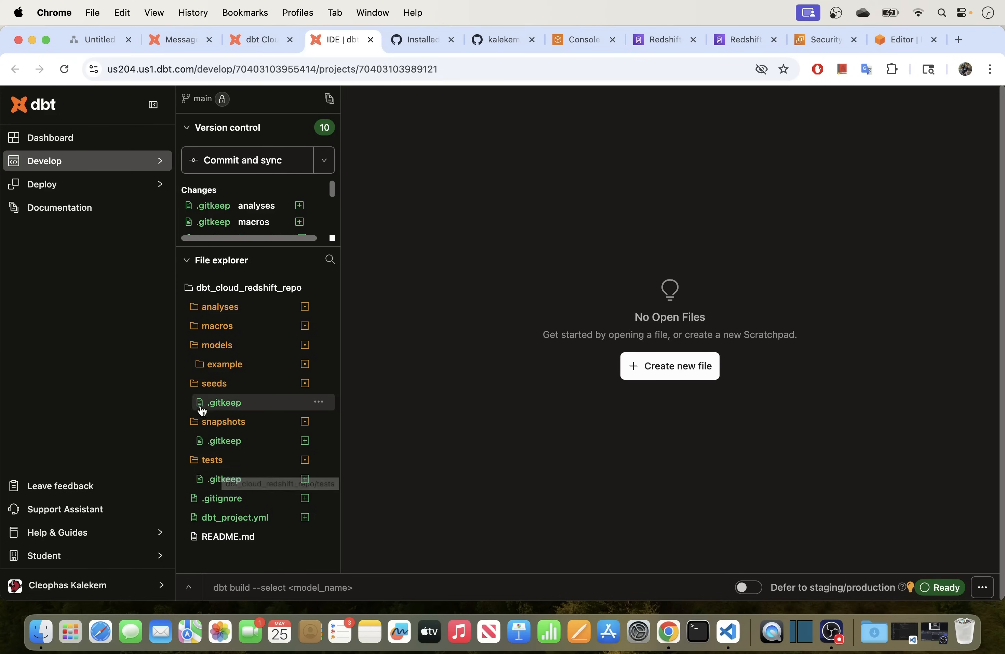
left_click(218, 328)
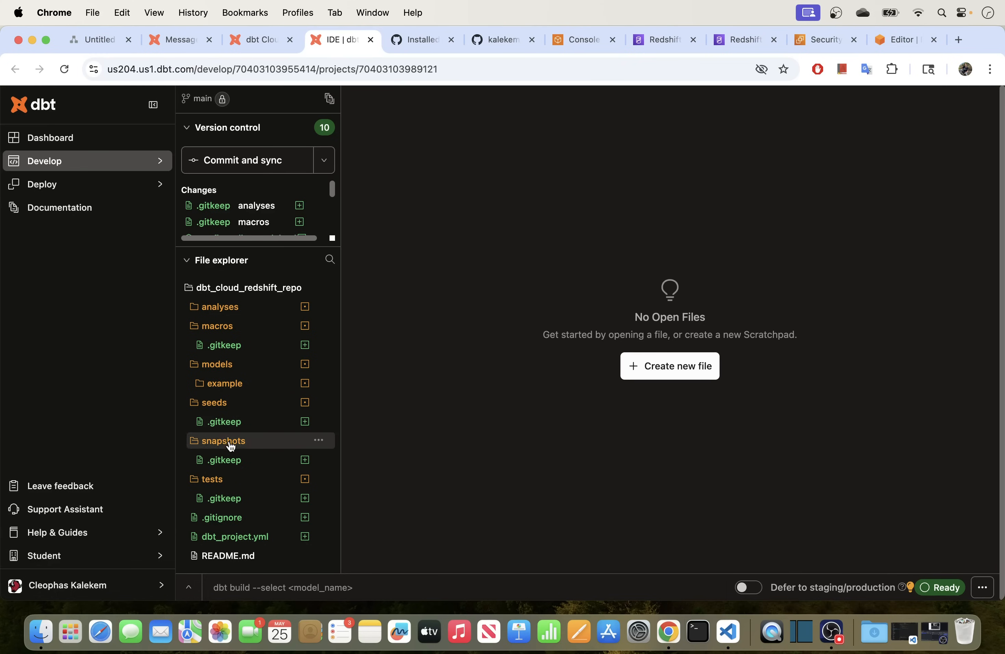
left_click(225, 384)
left_click_drag(341, 383, 385, 381)
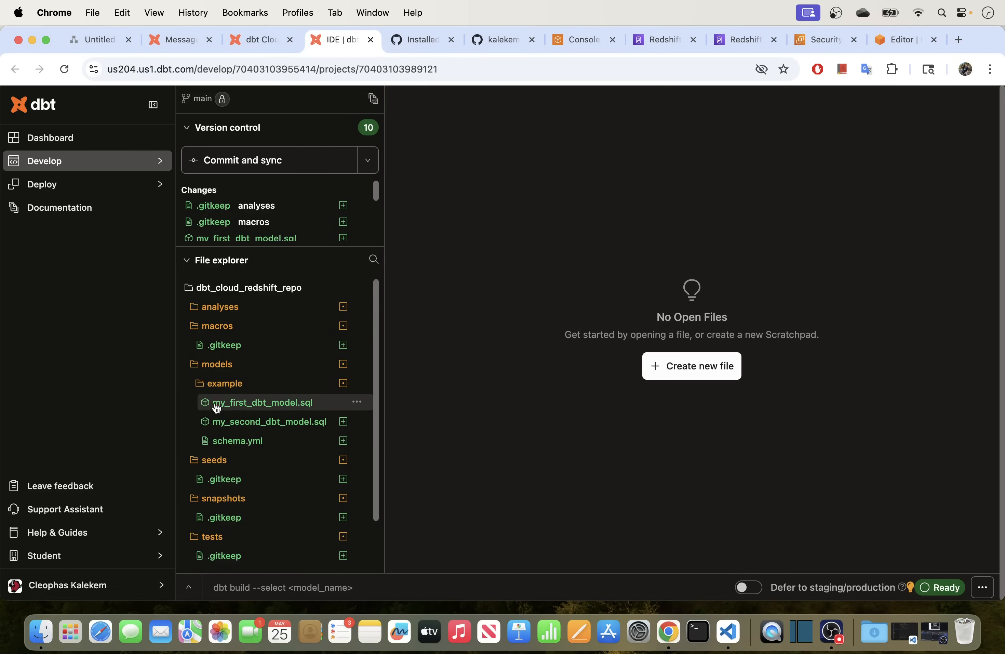
double_click(255, 407)
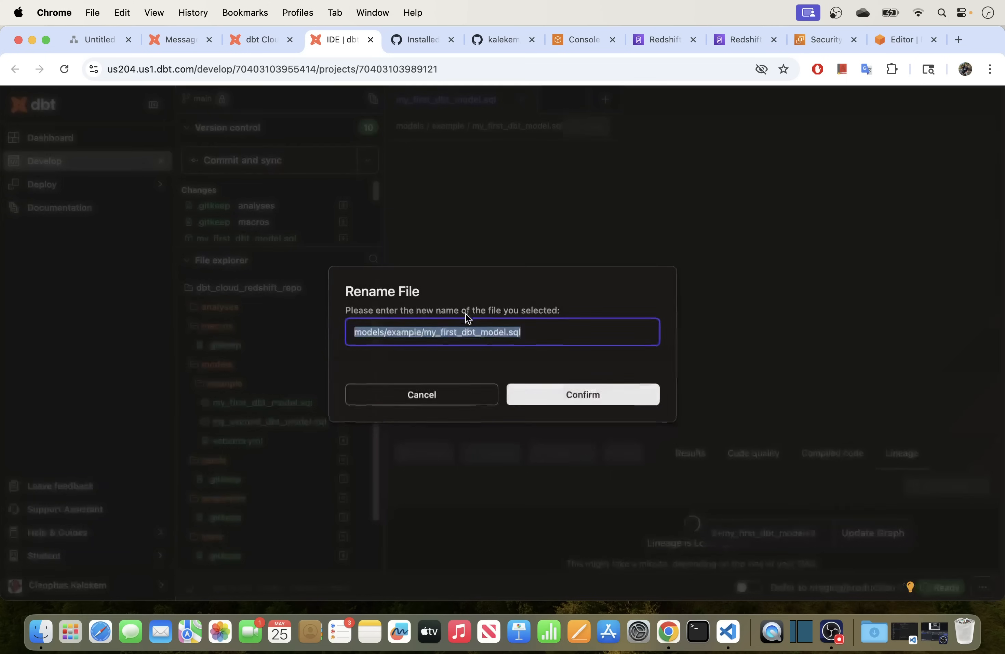
Review my_first_dbt_model.sql, highlighting its source rows on lines 14–16.
left_click(453, 398)
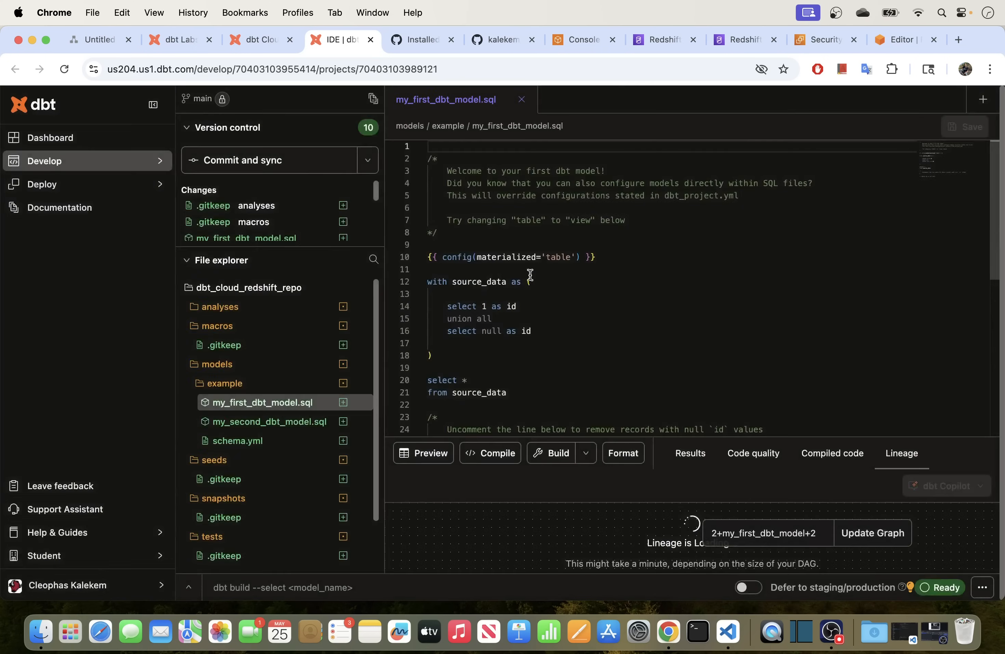
scroll(536, 298, "down", 3)
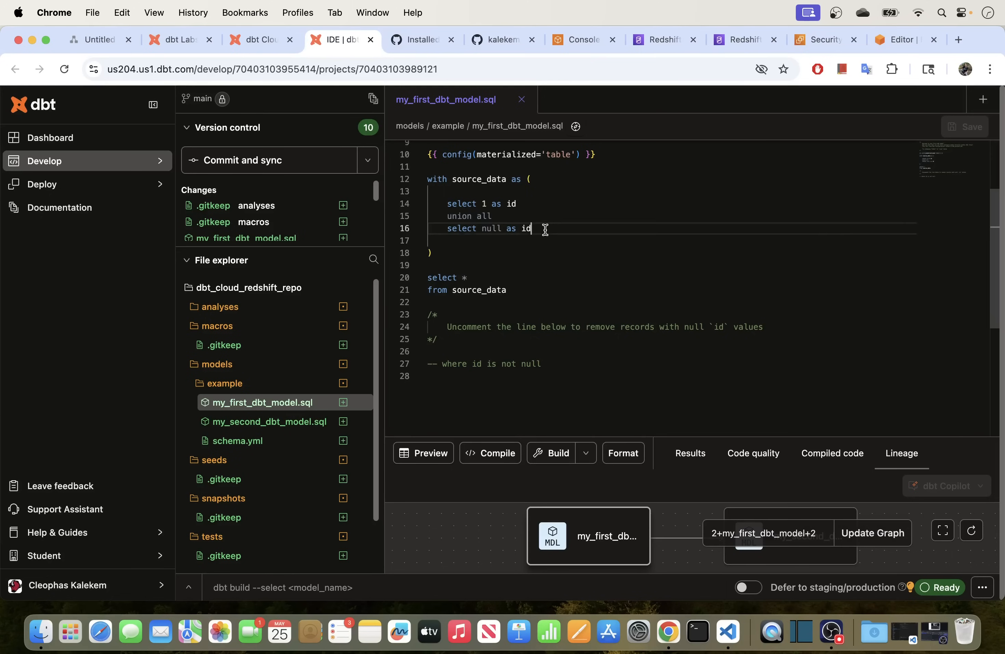
left_click_drag(543, 227, 443, 204)
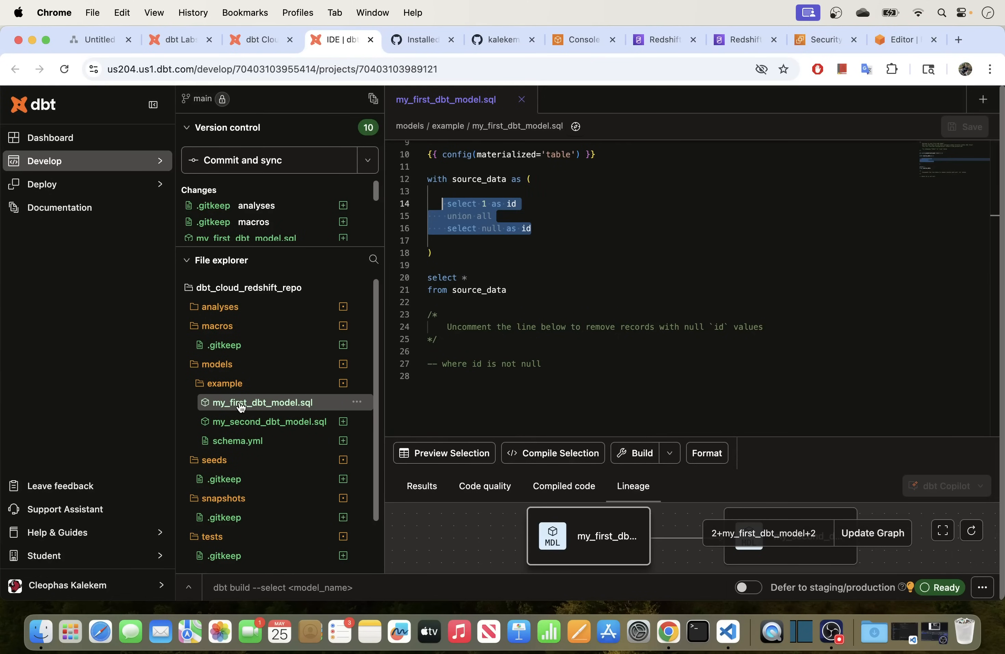
left_click(491, 228)
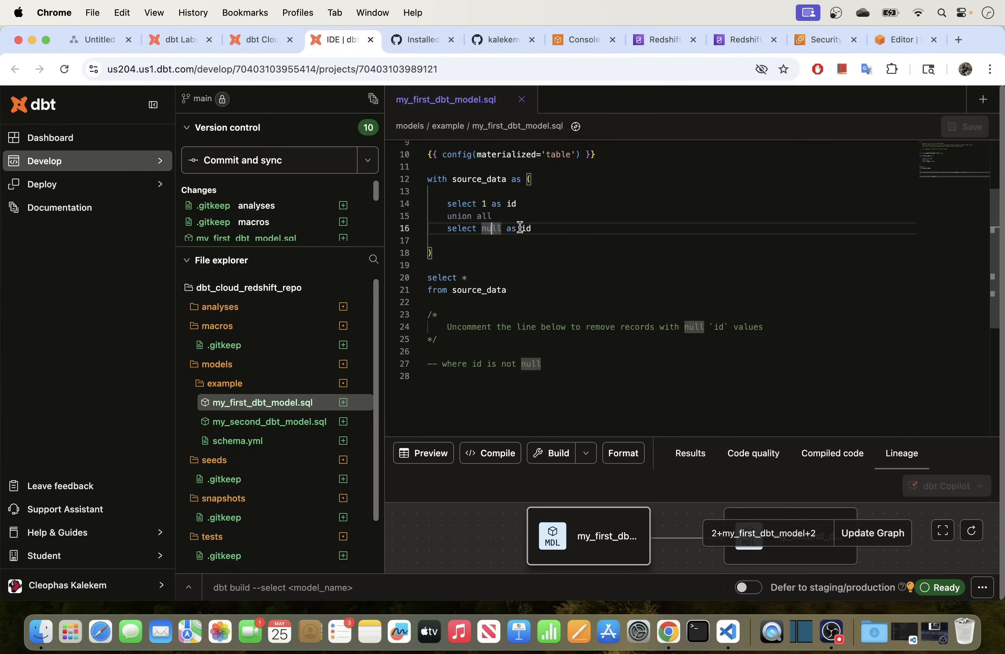
left_click_drag(540, 229, 434, 204)
left_click(538, 228)
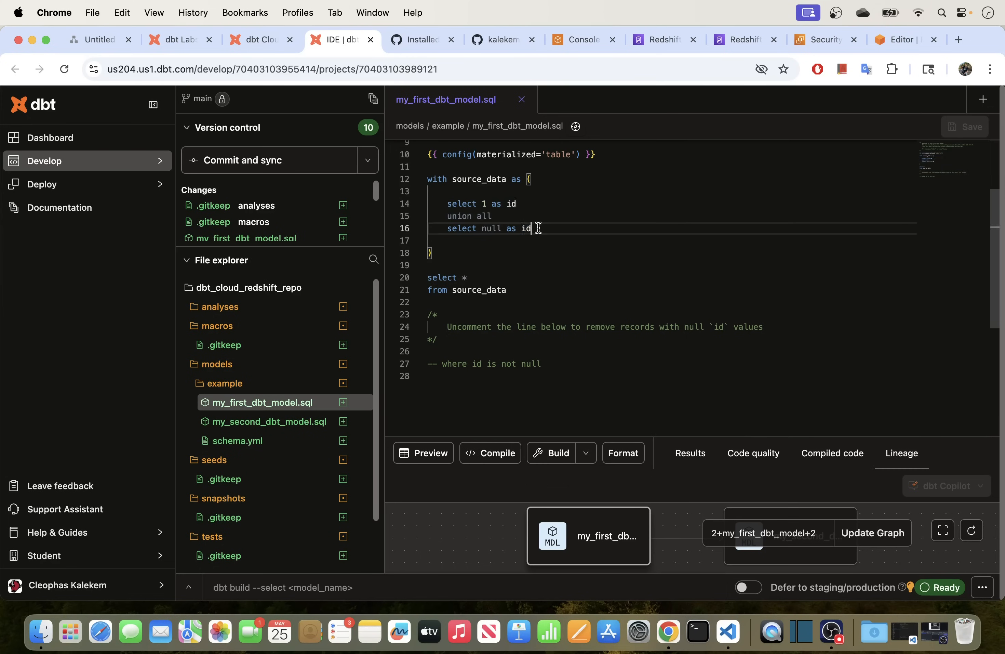
Open my_second_dbt_model.sql and highlight its ref('my_first_dbt_model') query.
left_click(257, 421)
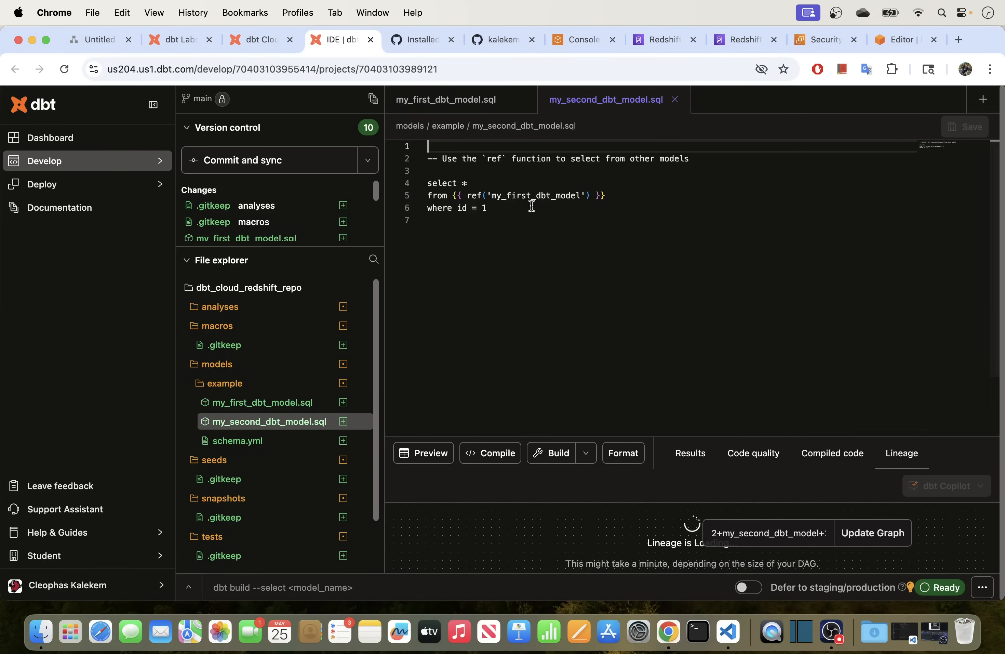
left_click_drag(492, 209, 380, 180)
left_click(538, 214)
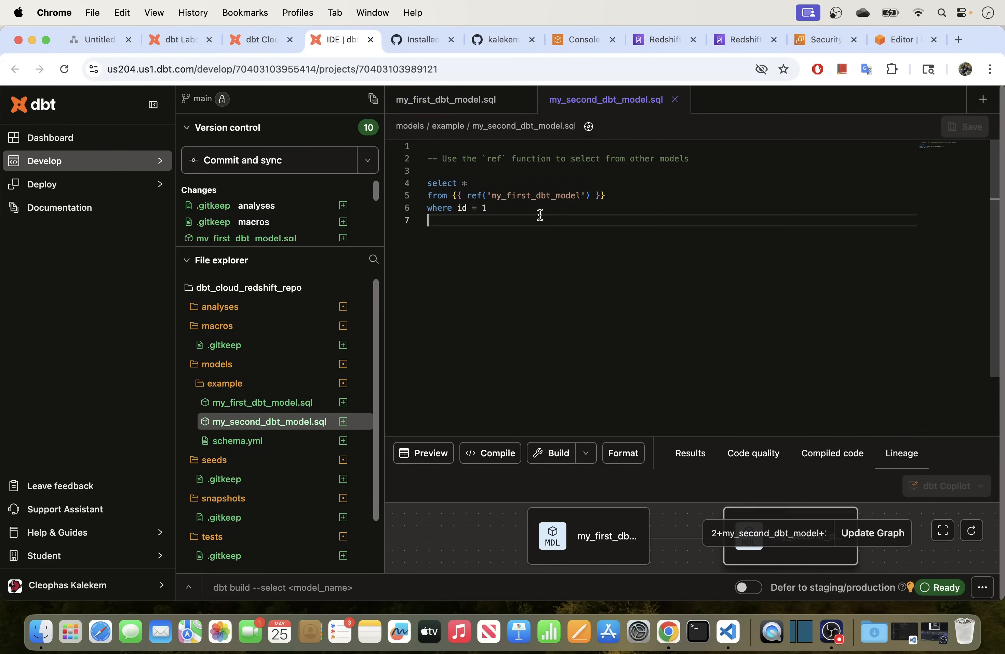
left_click_drag(618, 195, 422, 195)
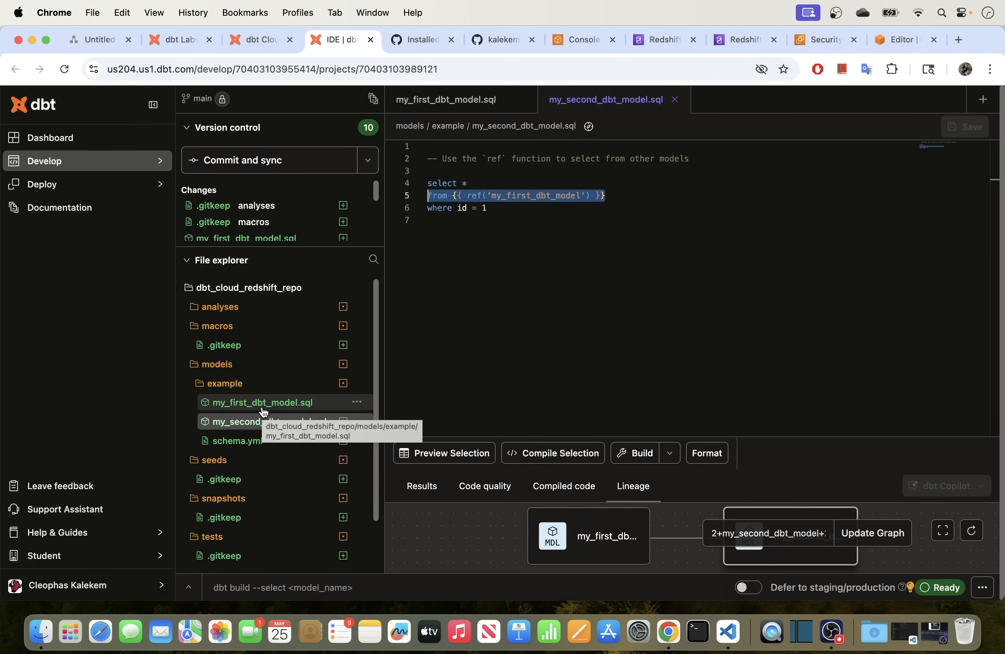
left_click(481, 295)
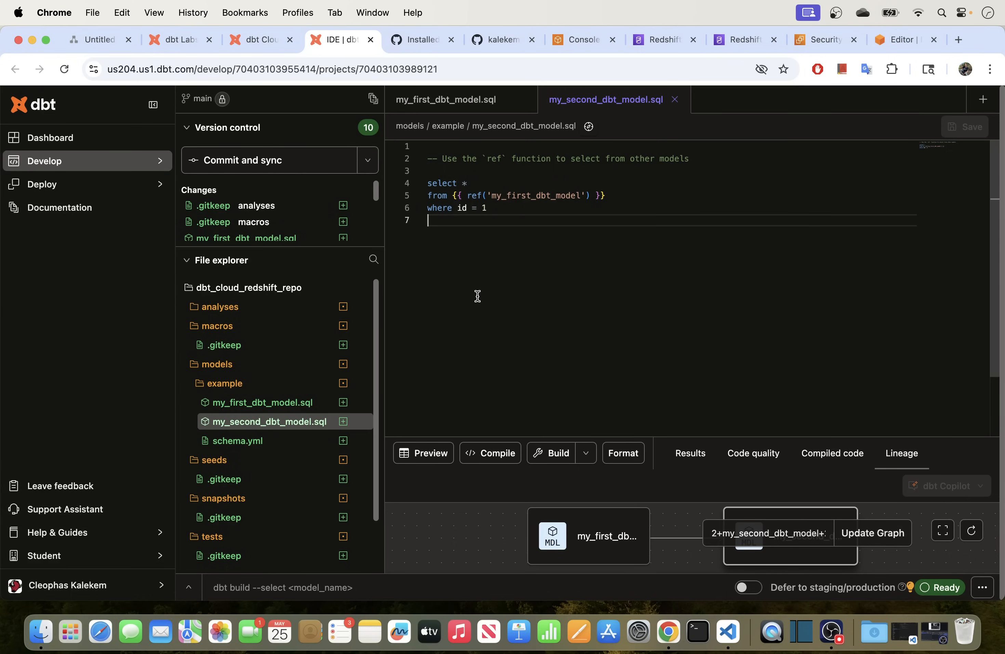
In the Redshift query editor, refresh the resource tree and expand the serverless native databases.
left_click(730, 39)
left_click(889, 40)
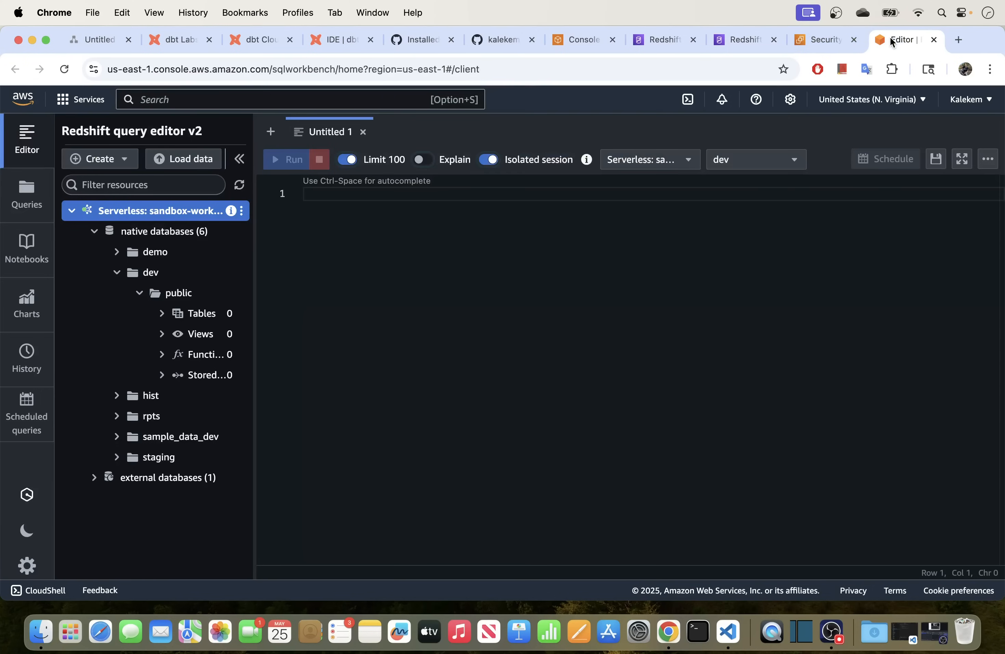
left_click(239, 185)
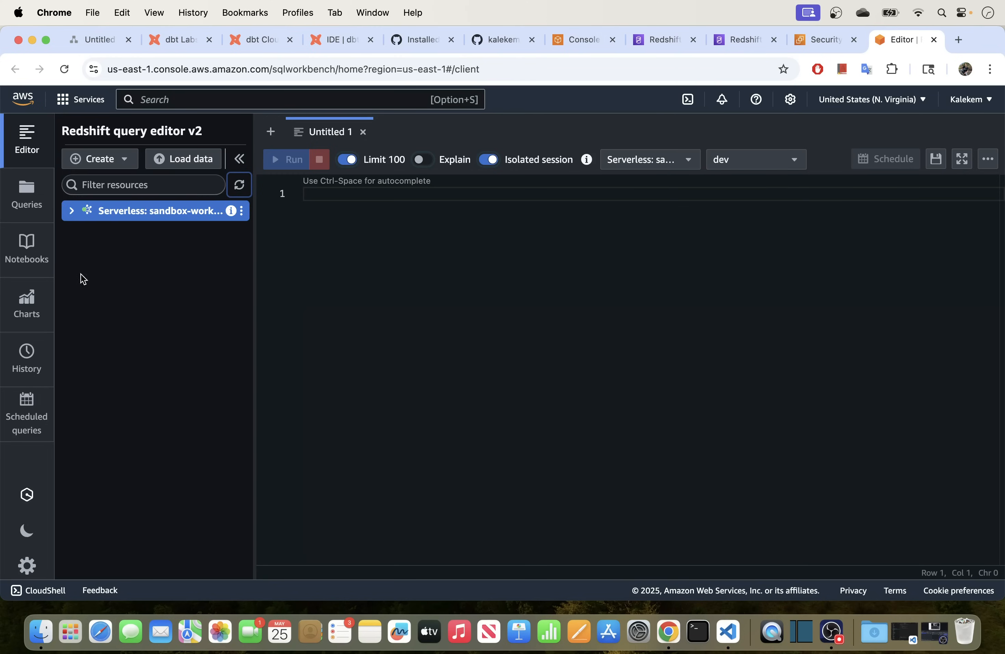
left_click(72, 216)
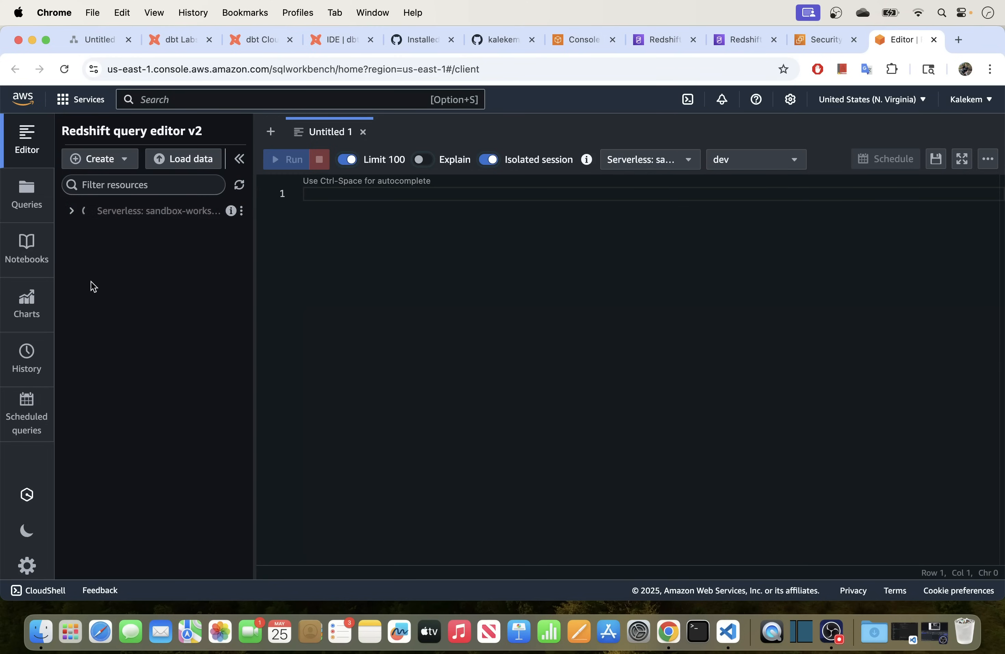
left_click(95, 231)
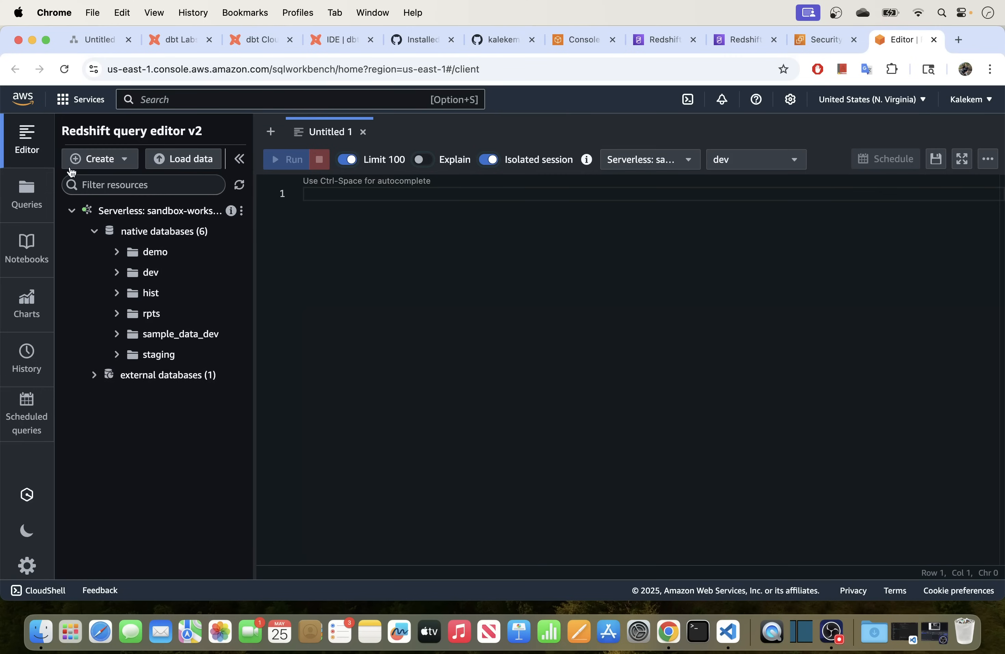
Reload the editor, expand the dev database showing only public, then return to the dbt command line.
left_click(64, 69)
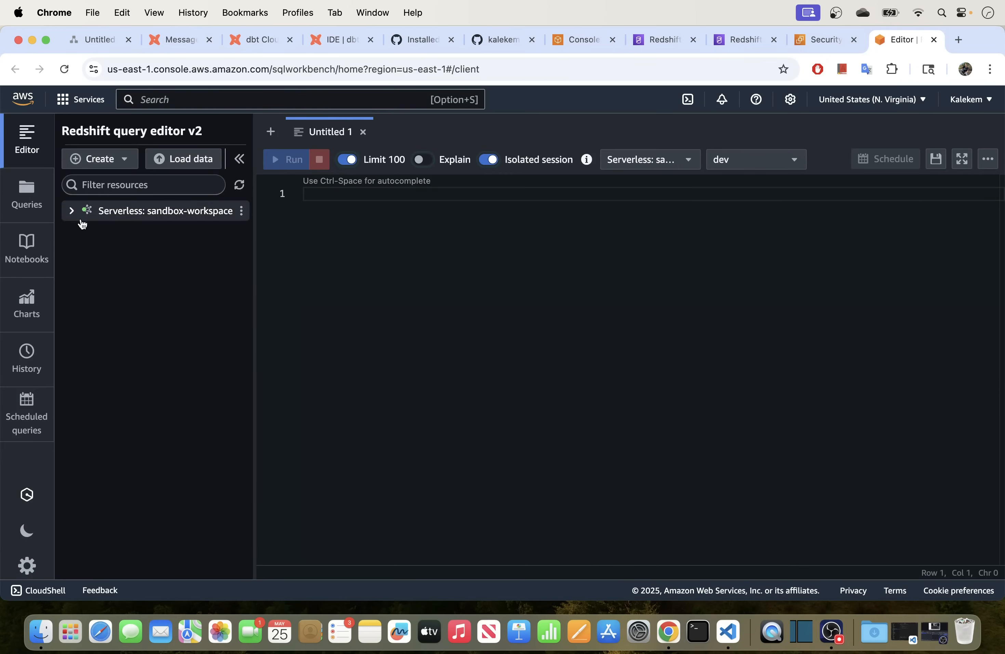
left_click(81, 212)
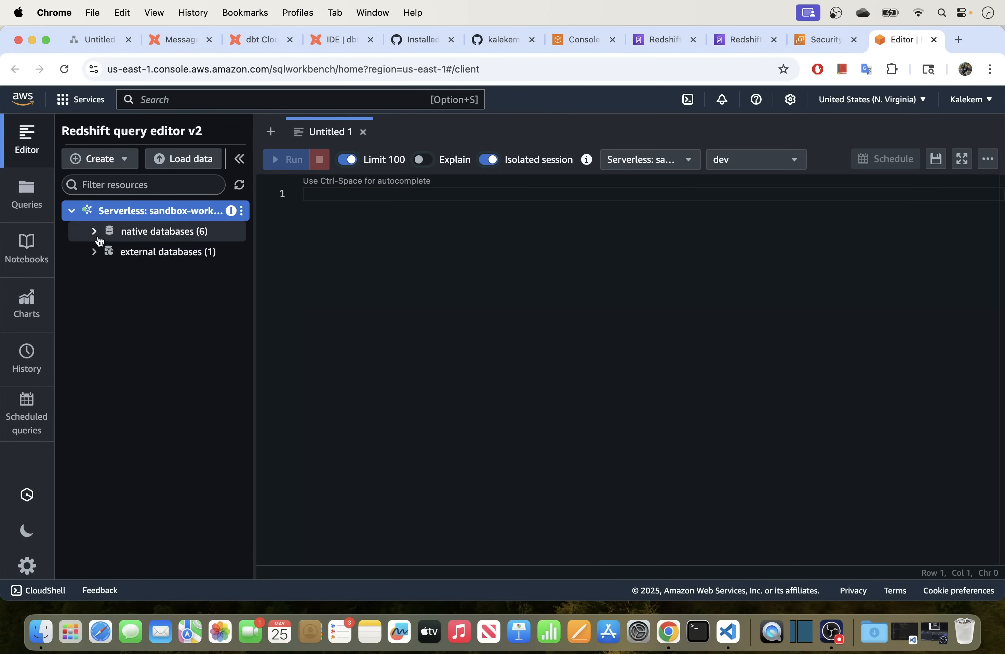
left_click(95, 232)
left_click(117, 272)
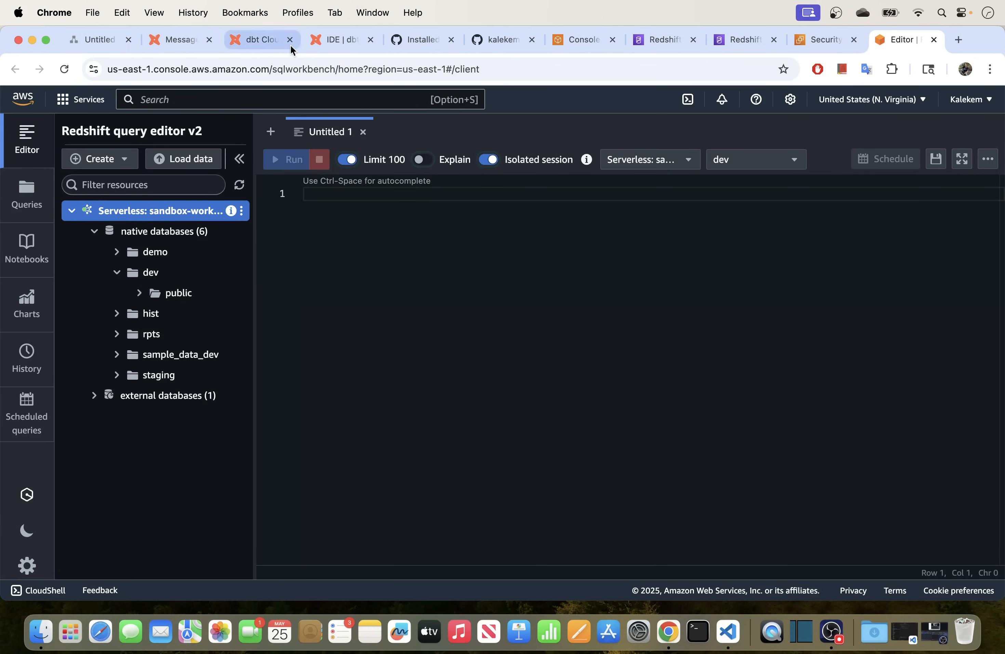
left_click(331, 39)
left_click(267, 594)
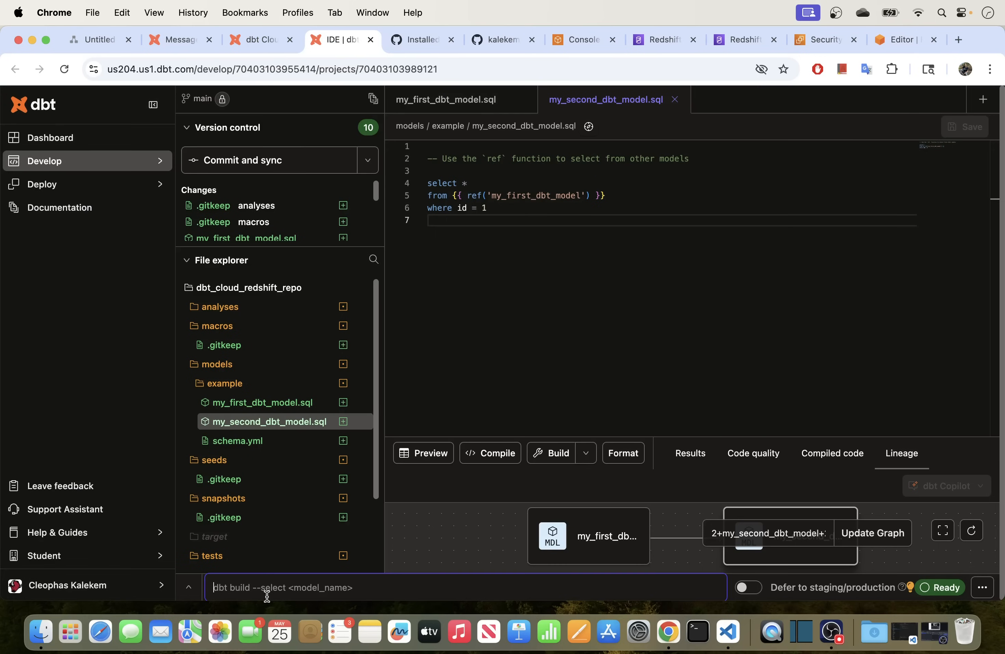
Execute dbt run, building both models as tables in 7.3s, and check my_first_dbt_model's log.
type("d")
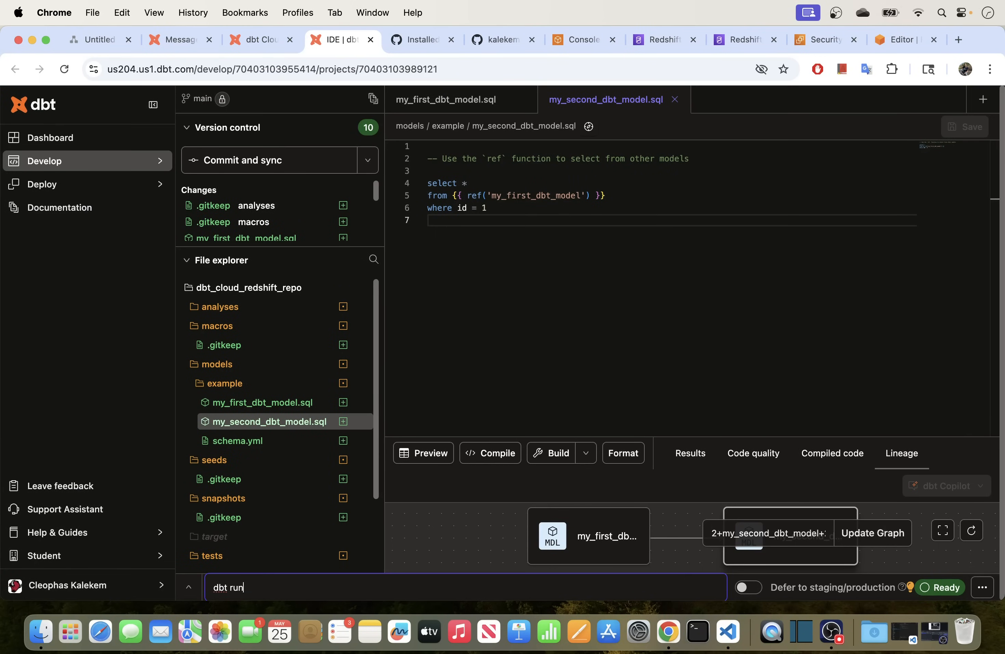
type("bt run")
key("Return")
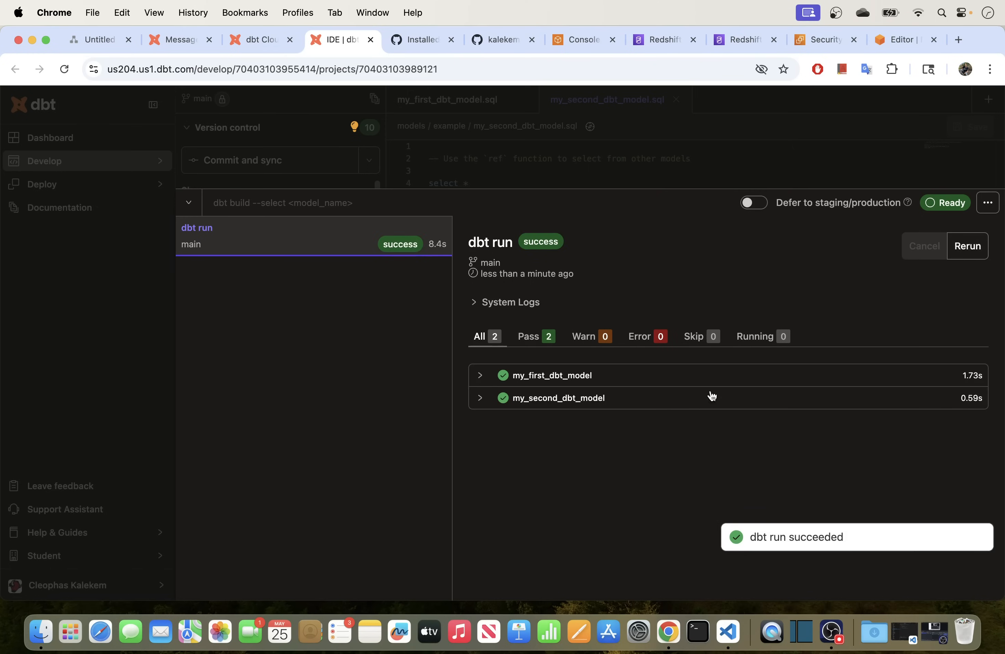
left_click(479, 375)
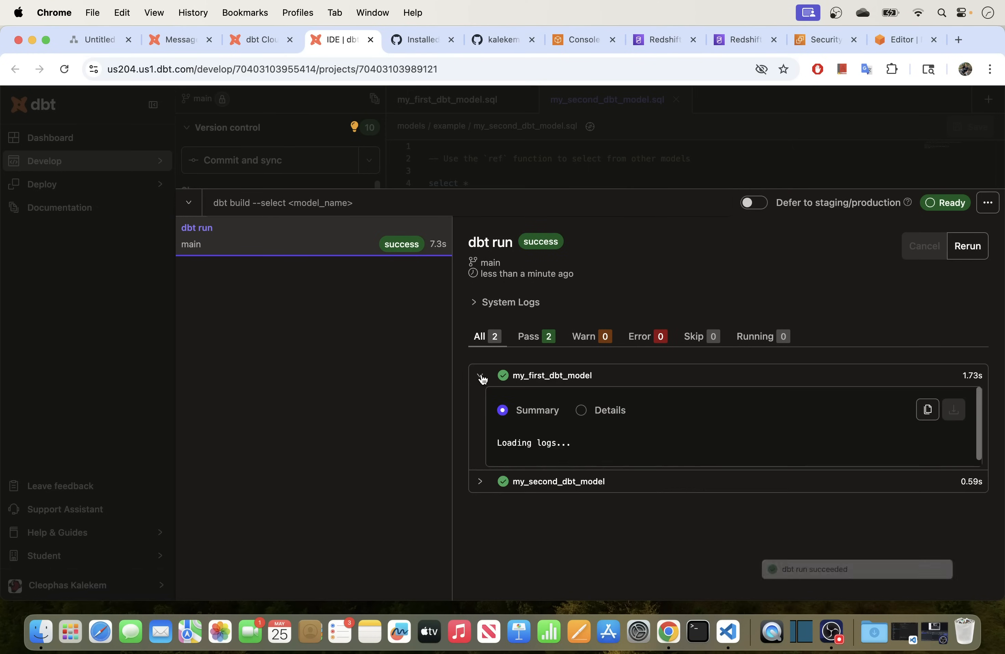
scroll(641, 435, "down", 2)
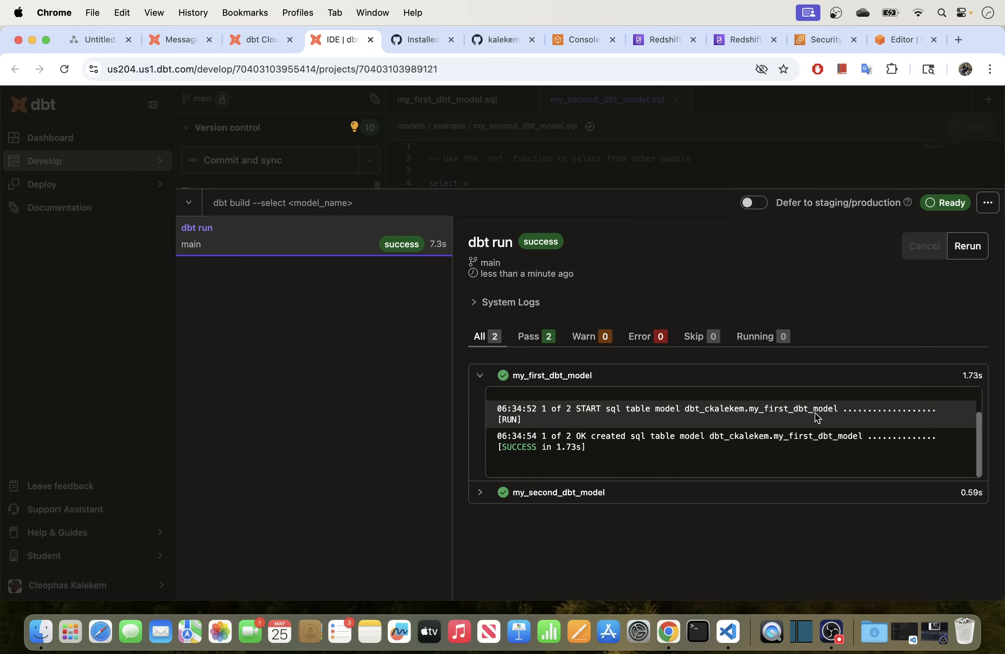
left_click(479, 375)
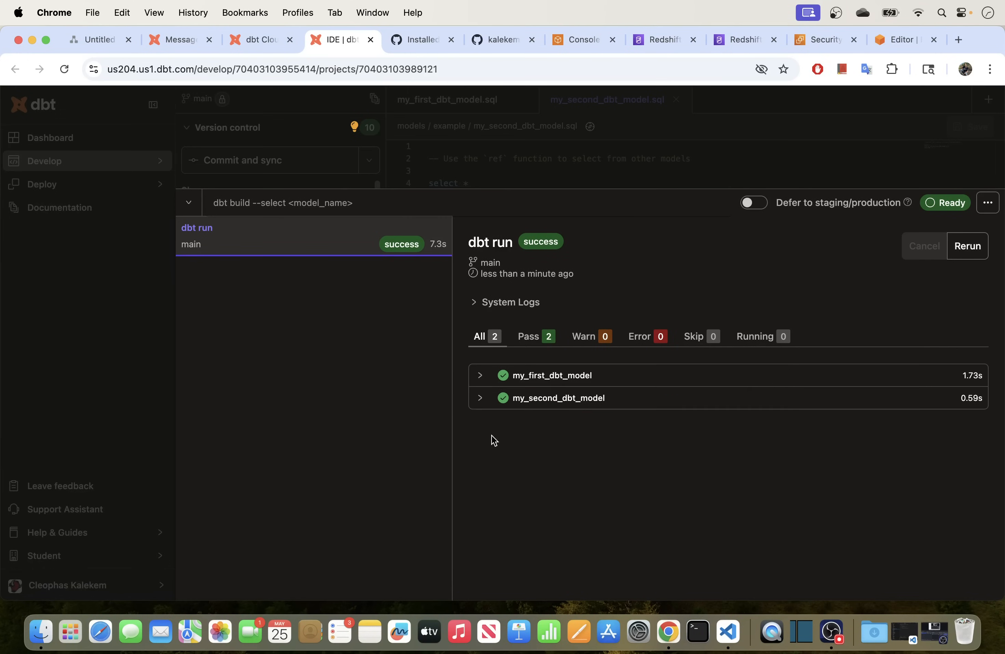
Review my_second_dbt_model's run log, then hide the command history panel.
left_click(479, 398)
scroll(642, 480, "down", 1)
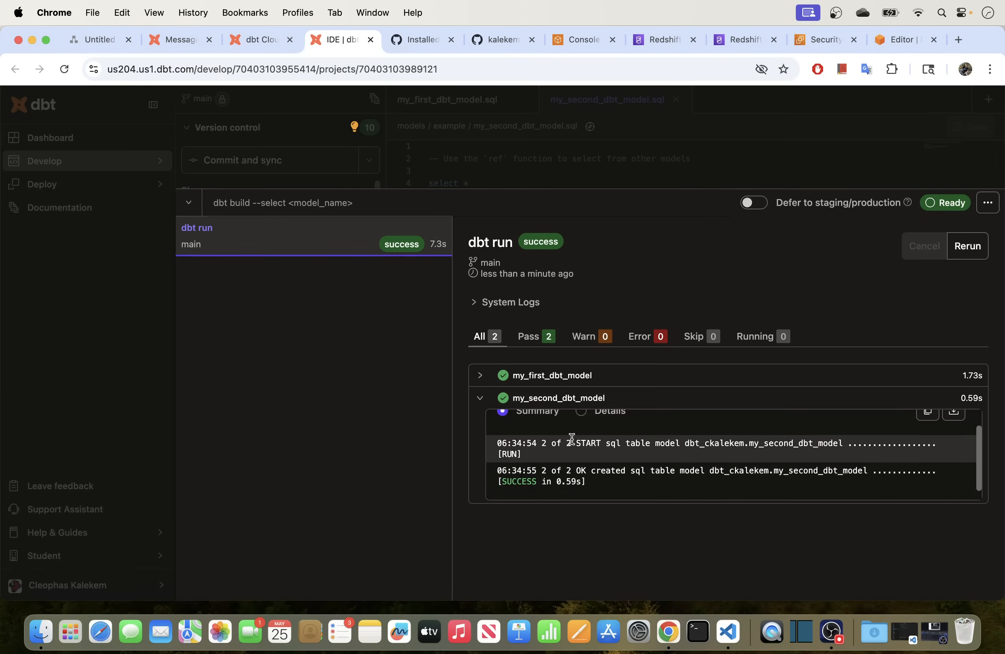
left_click(480, 402)
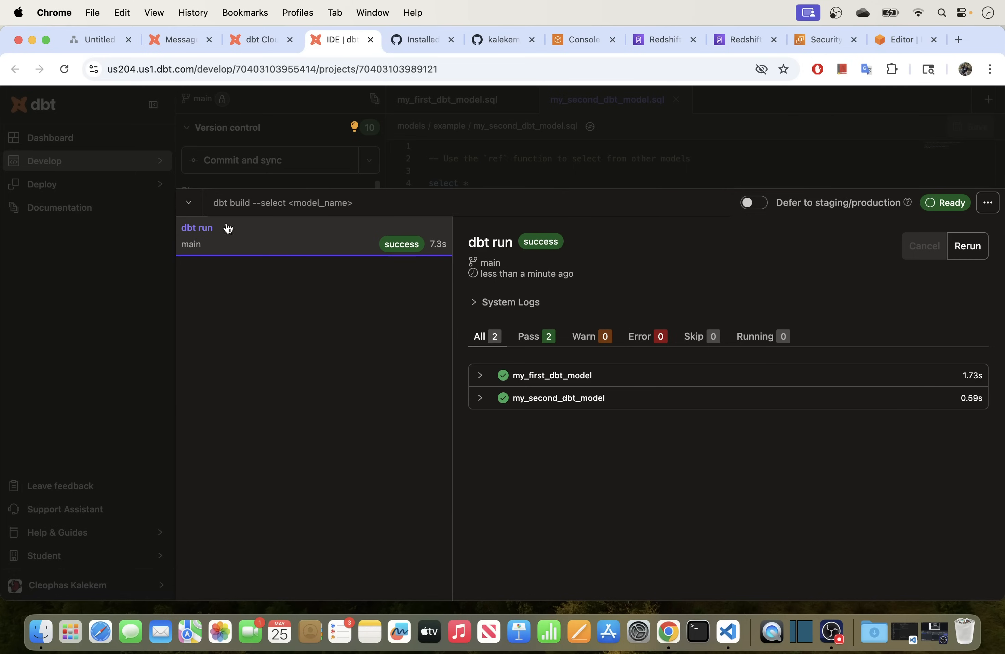
left_click(189, 206)
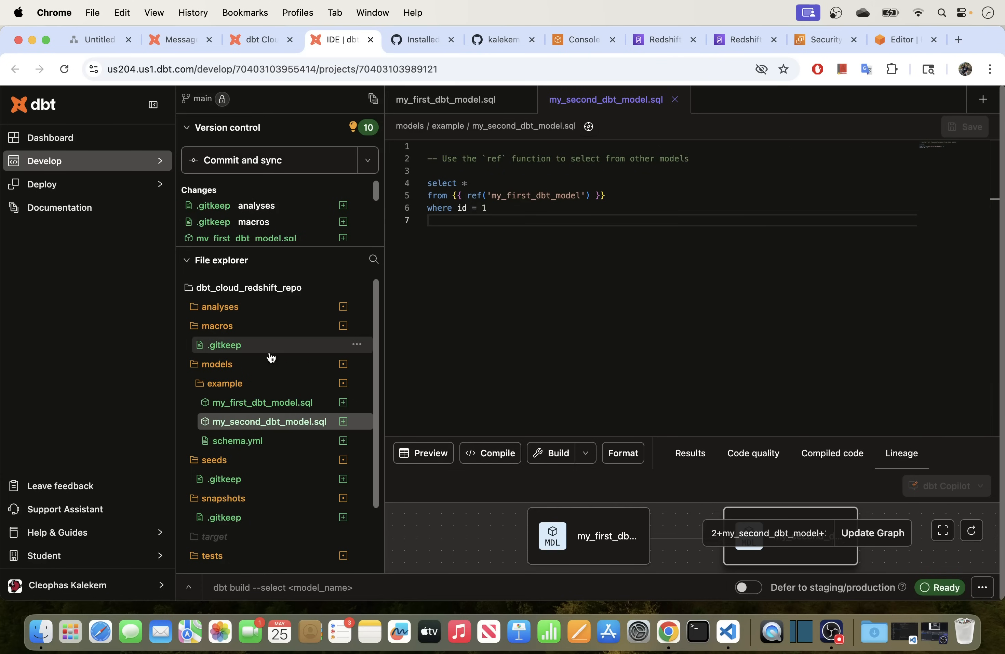
Inspect the models materialization config on lines 38–42 of dbt_project.yml.
scroll(243, 450, "down", 3)
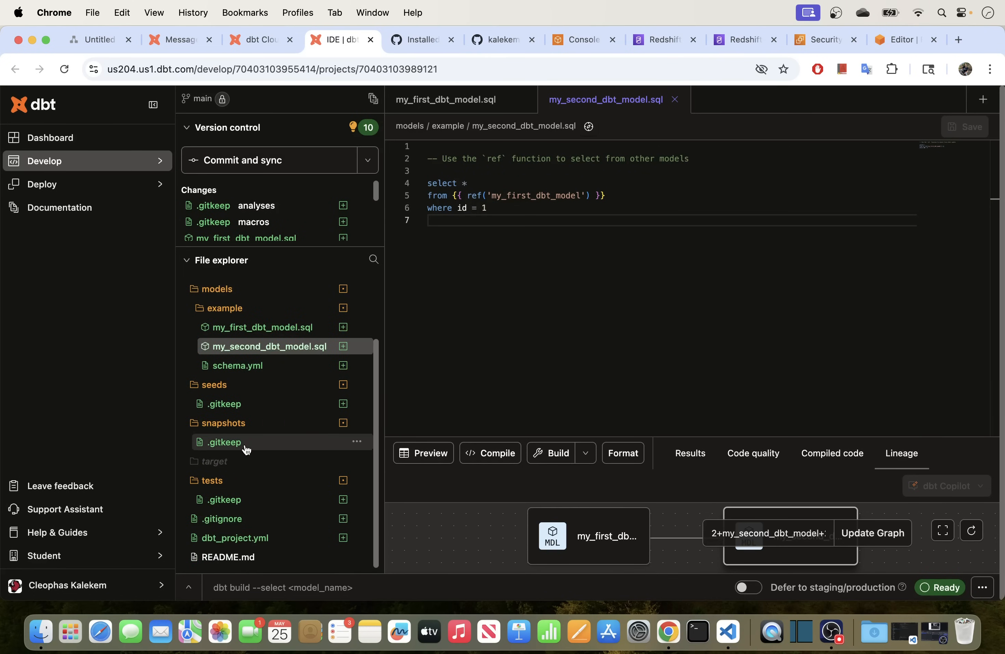
left_click(234, 537)
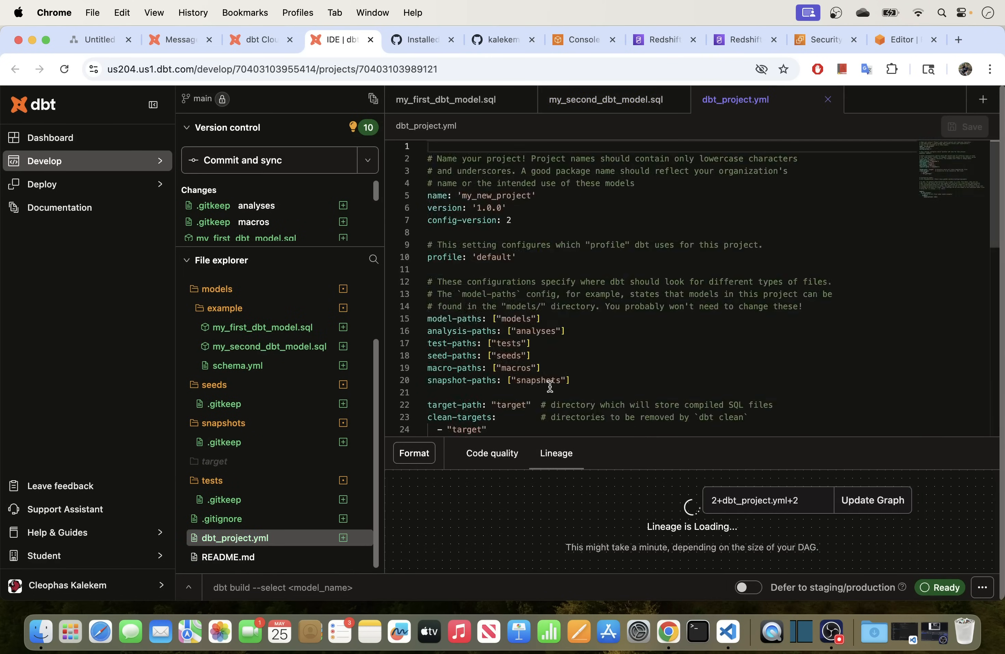
scroll(545, 381, "down", 5)
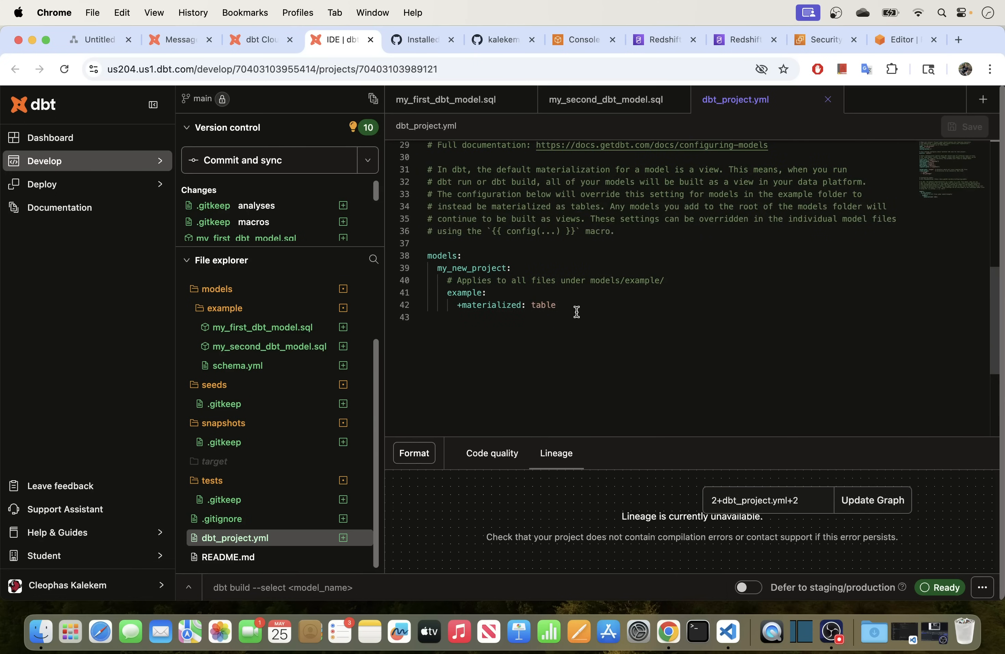
left_click_drag(574, 309, 408, 254)
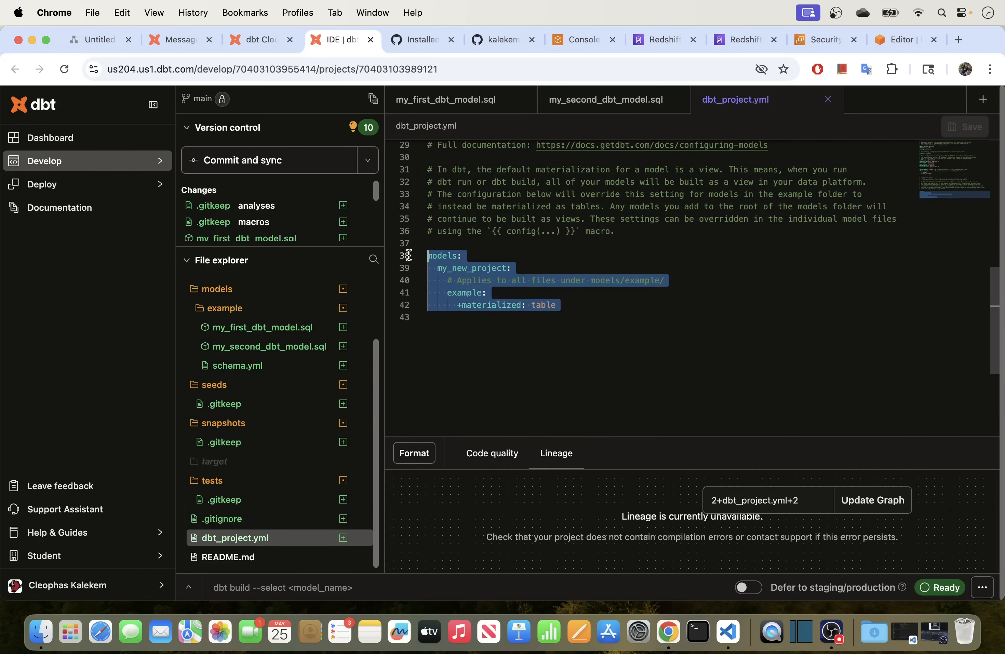
left_click(522, 322)
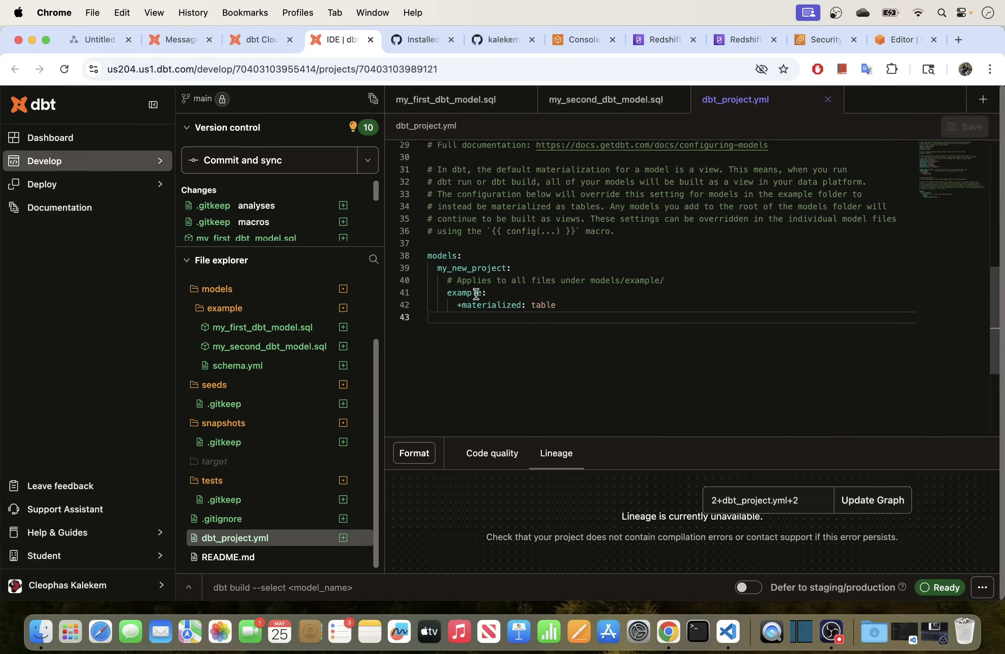
left_click_drag(569, 306, 425, 255)
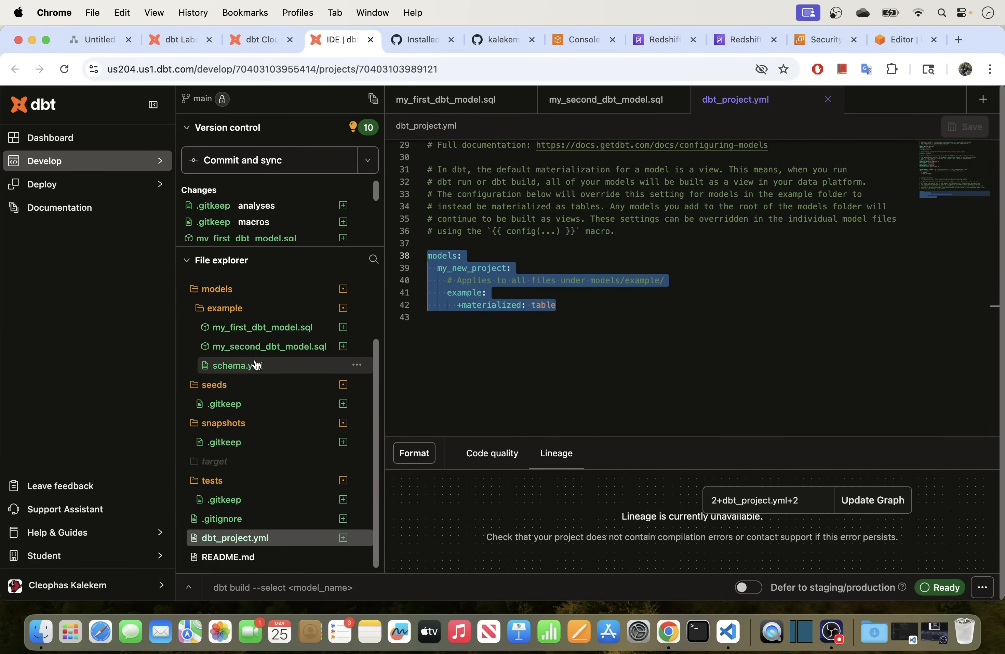
Review the config line in my_first_dbt_model.sql and the ref query in my_second_dbt_model.sql.
left_click(257, 330)
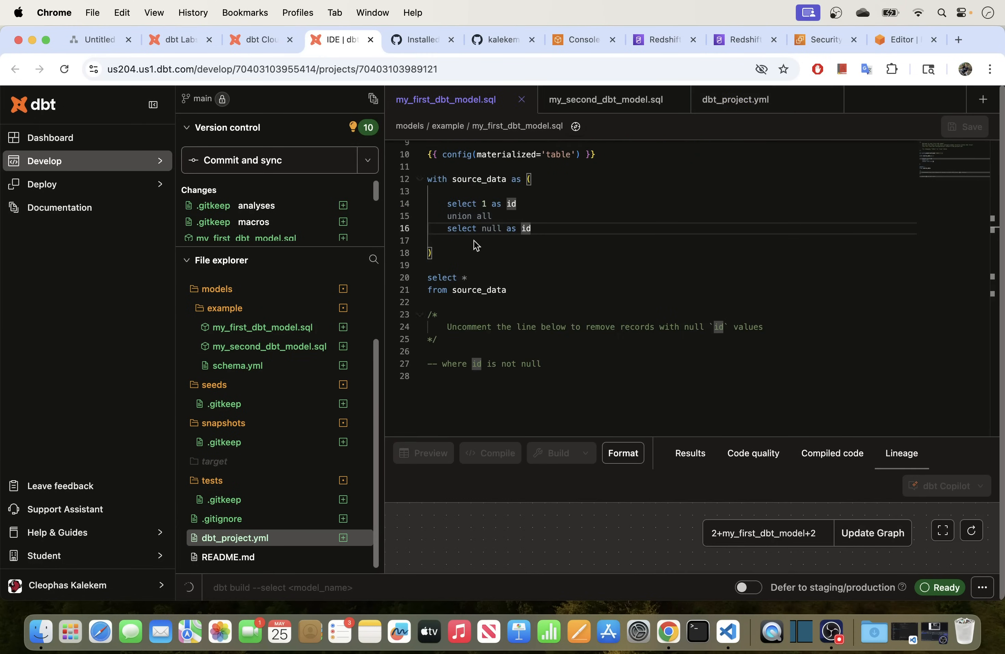
scroll(547, 228, "up", 5)
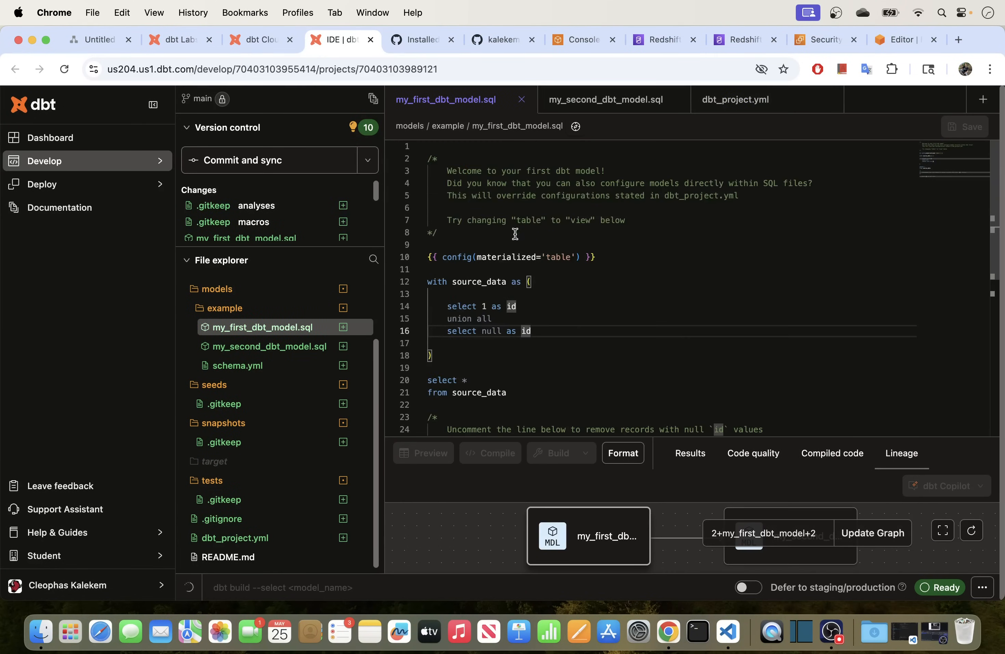
left_click_drag(548, 256, 440, 257)
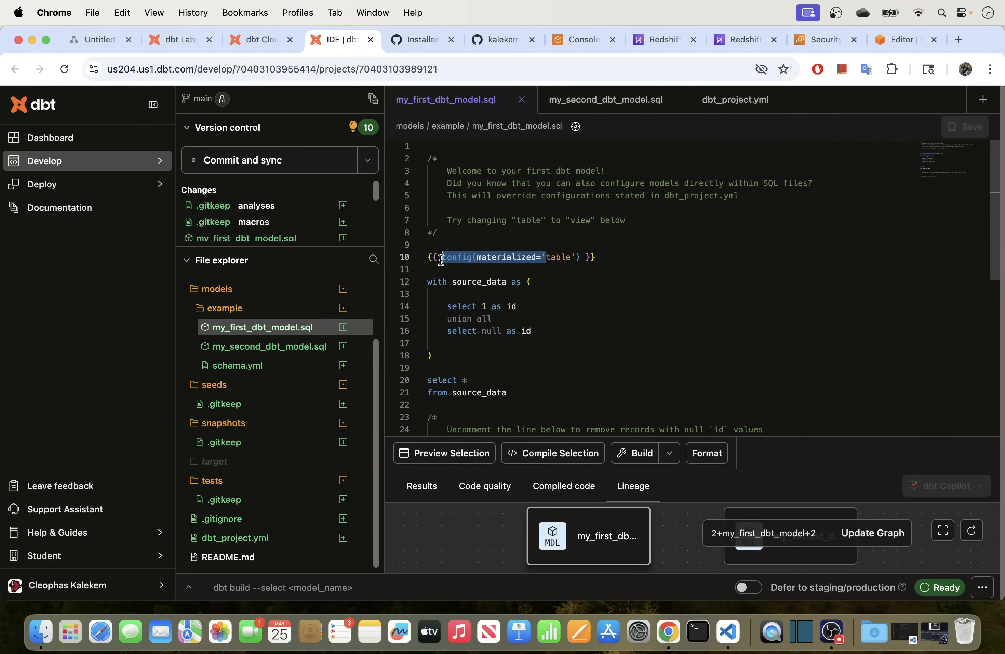
left_click_drag(601, 258, 435, 254)
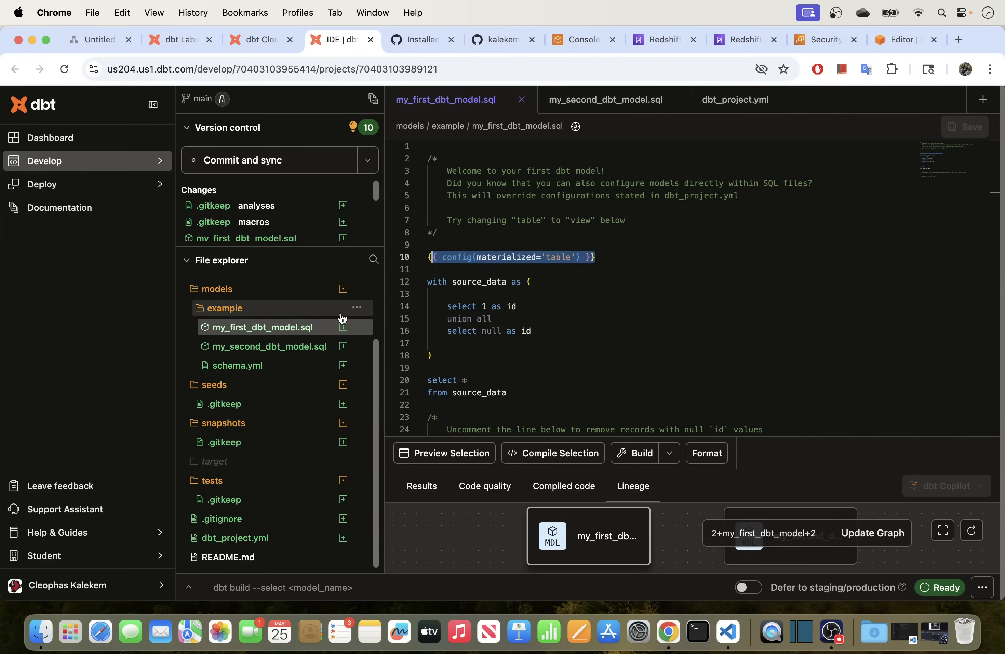
left_click(267, 346)
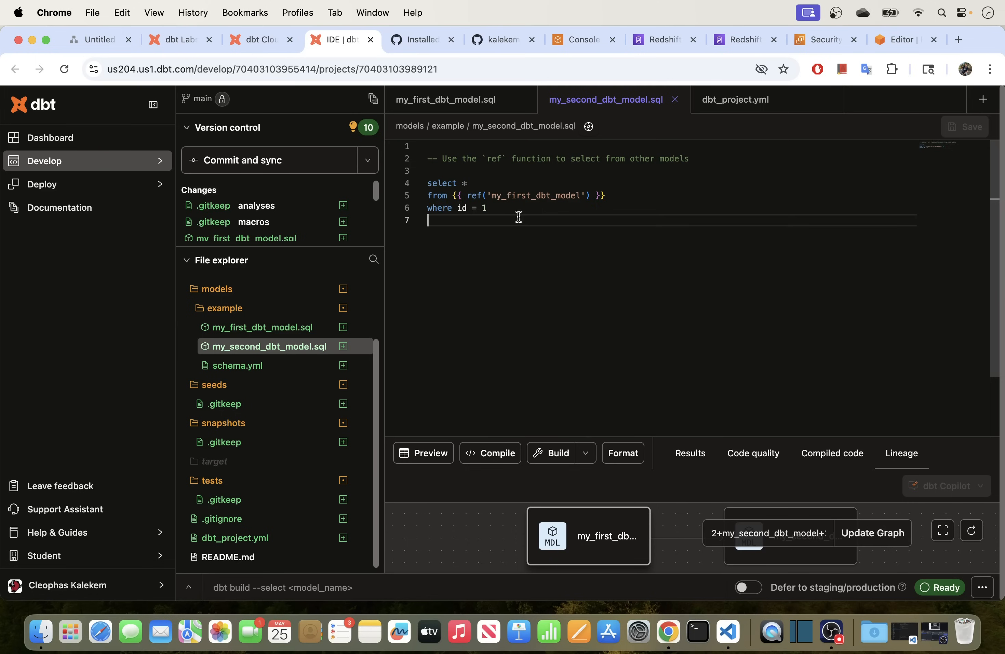
left_click_drag(492, 210, 425, 185)
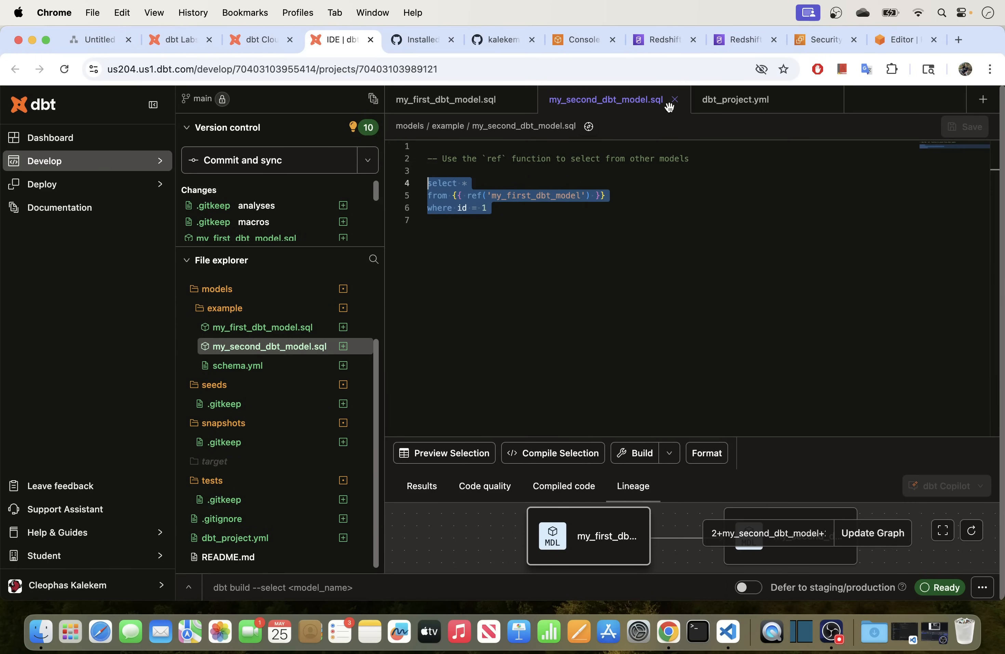
Return to dbt_project.yml and highlight the example folder's +materialized: table block.
left_click(736, 99)
left_click_drag(563, 306, 624, 252)
left_click(624, 252)
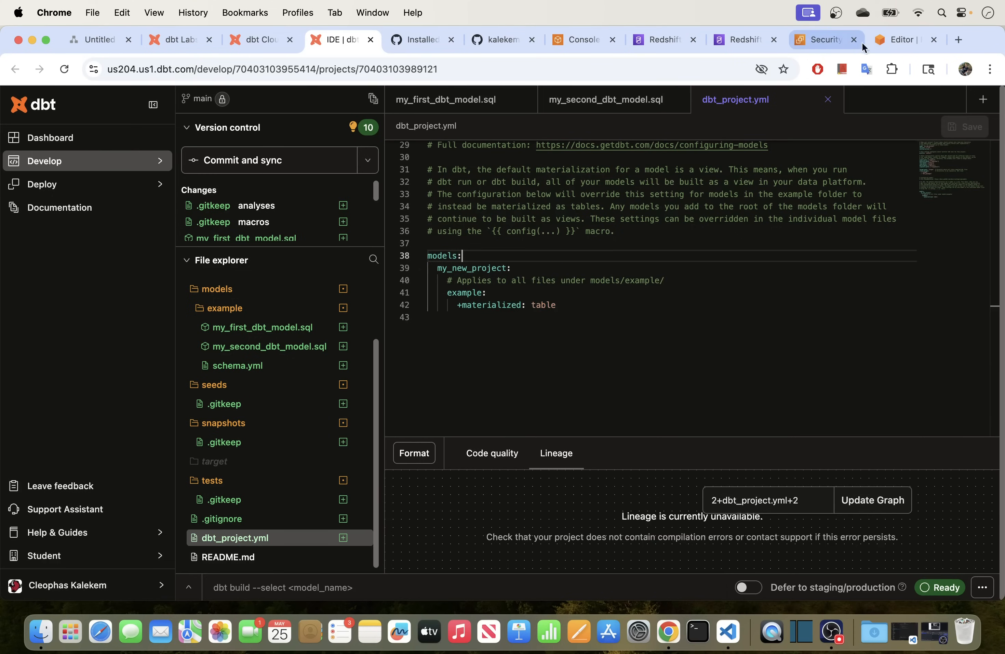
Refresh the Redshift resource tree and expand the serverless workgroup's dev database.
left_click(898, 39)
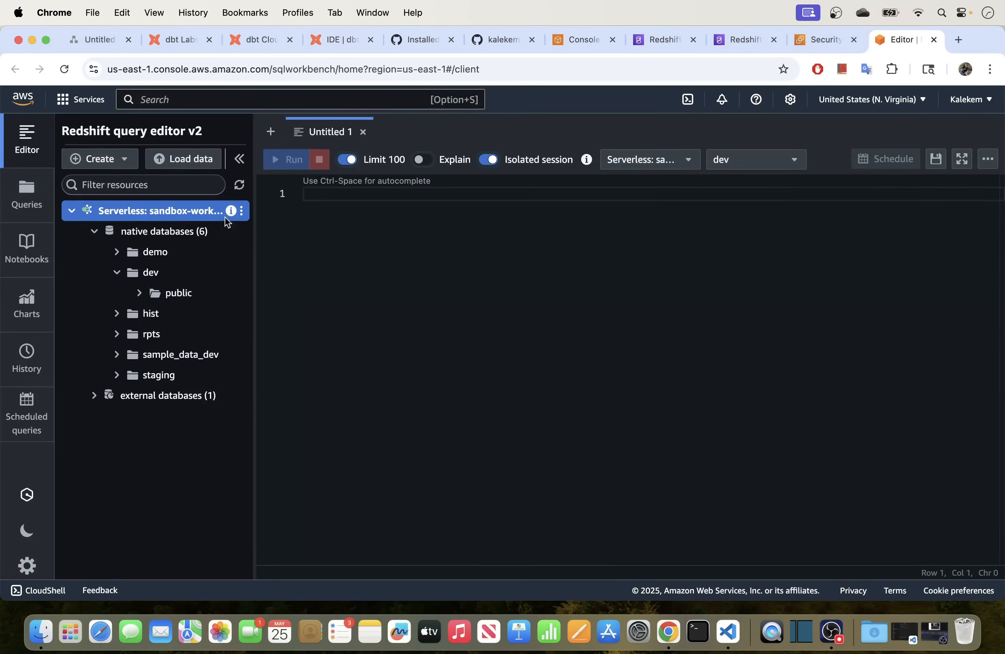
left_click(239, 185)
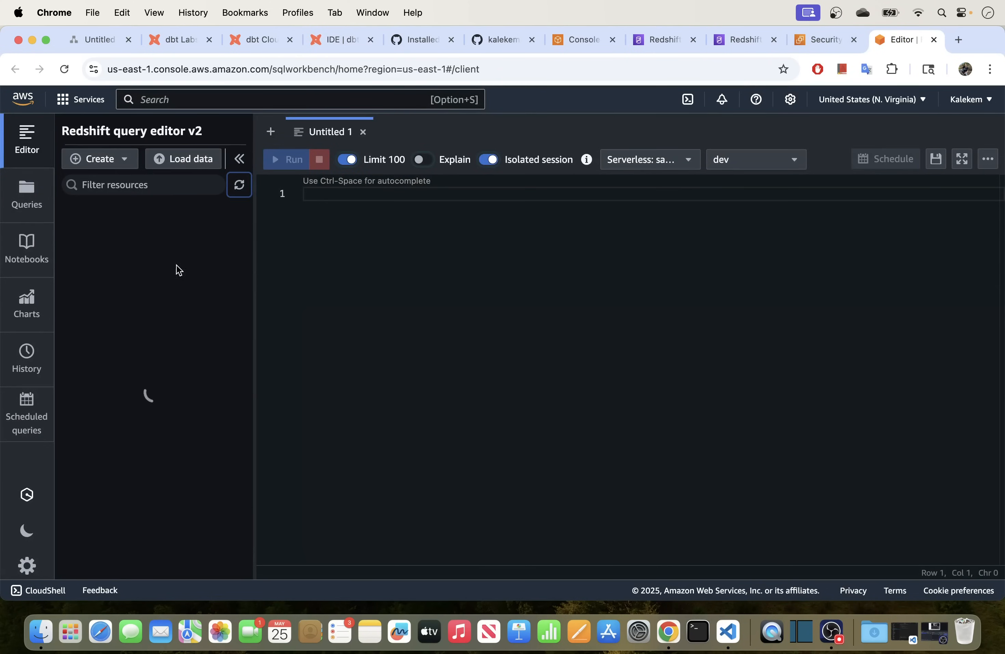
left_click(73, 212)
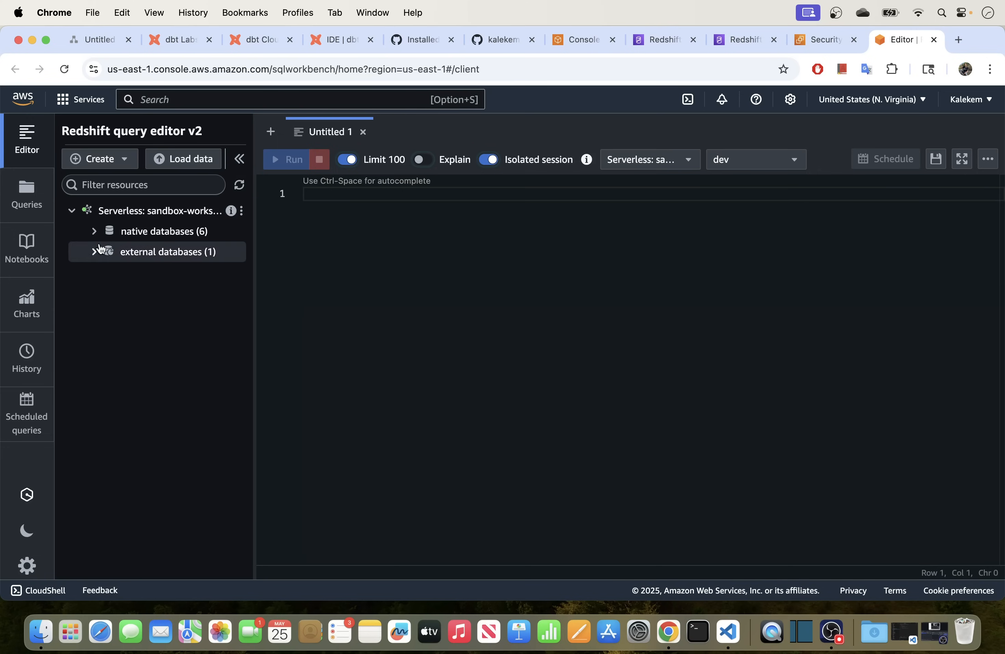
left_click(95, 232)
left_click(117, 272)
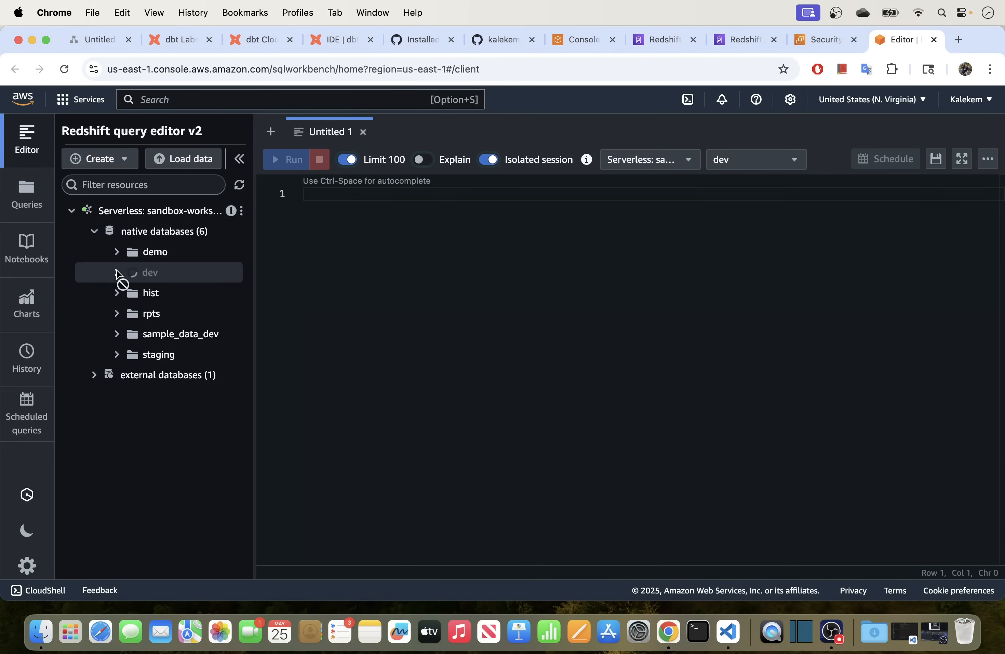
left_click_drag(256, 282, 286, 281)
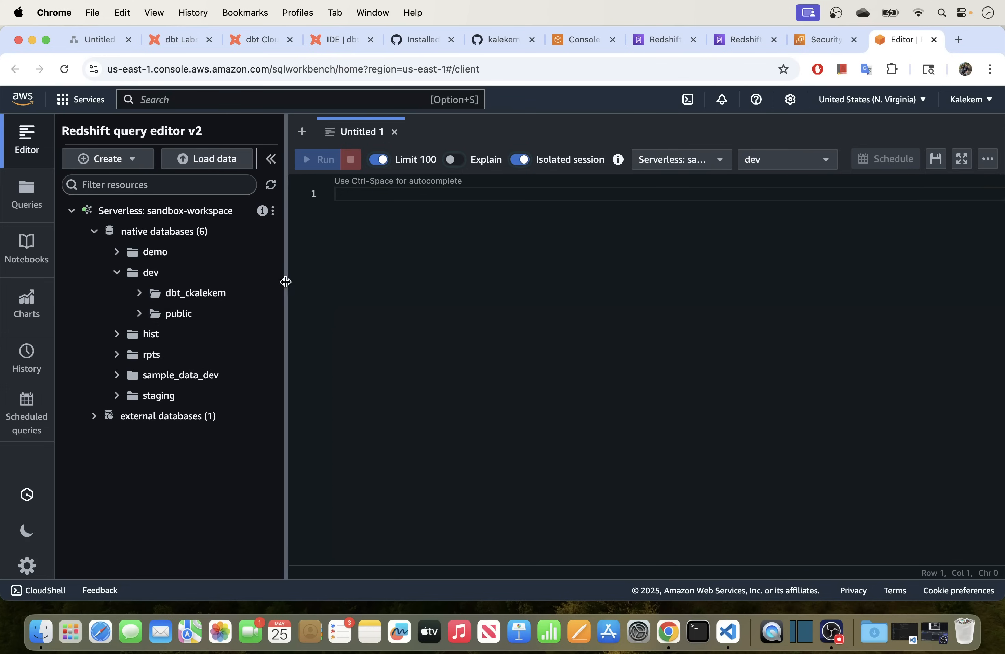
Open the personal dbt schema's Tables and run a SELECT on my_first_dbt_model, returning 1 and NULL.
left_click(139, 293)
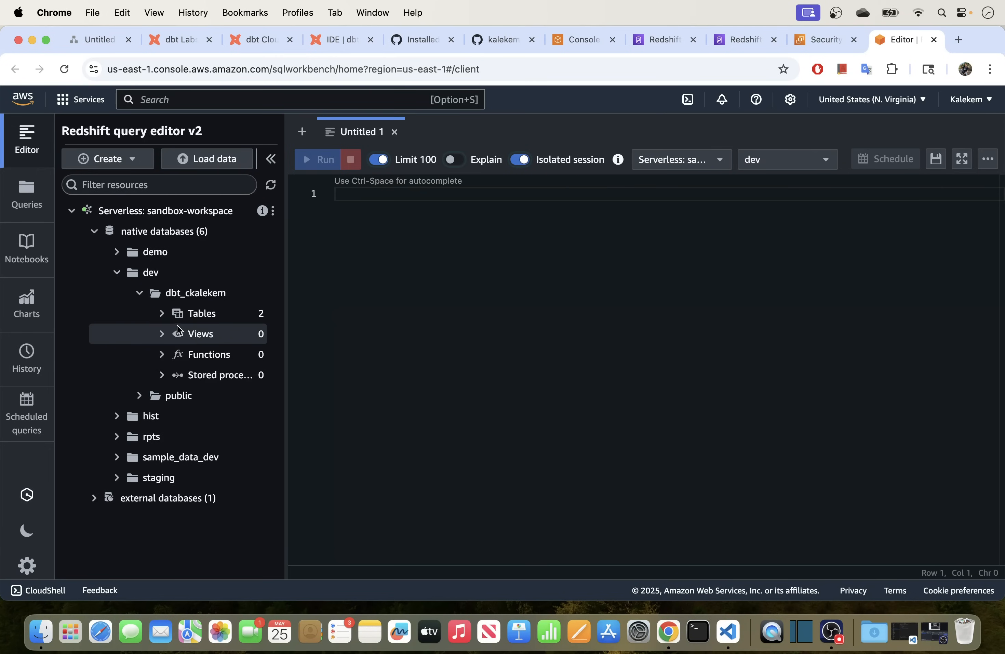
left_click(164, 315)
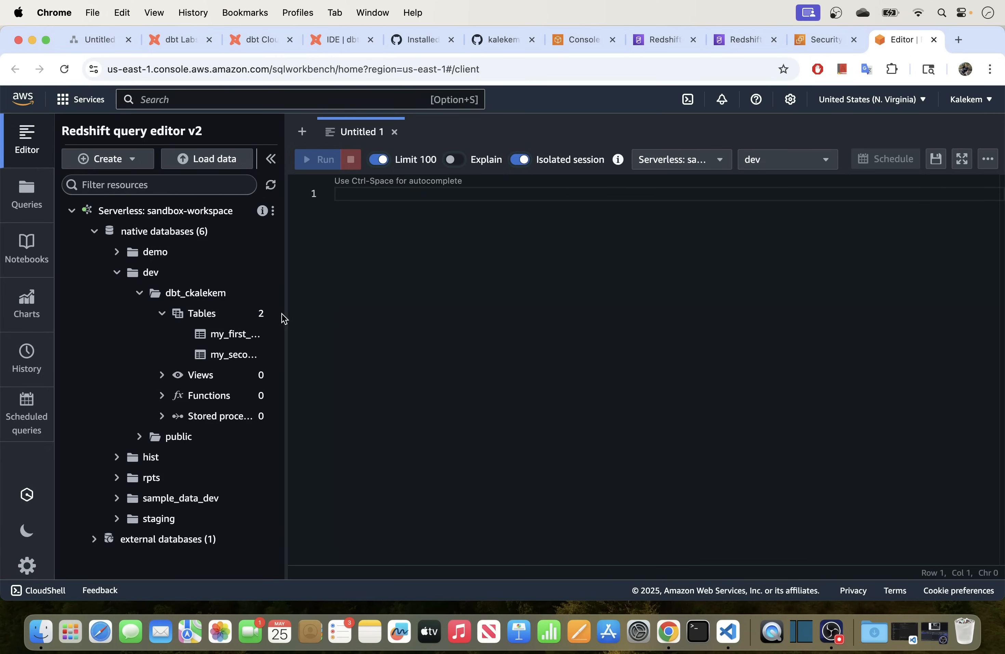
left_click_drag(285, 298, 344, 299)
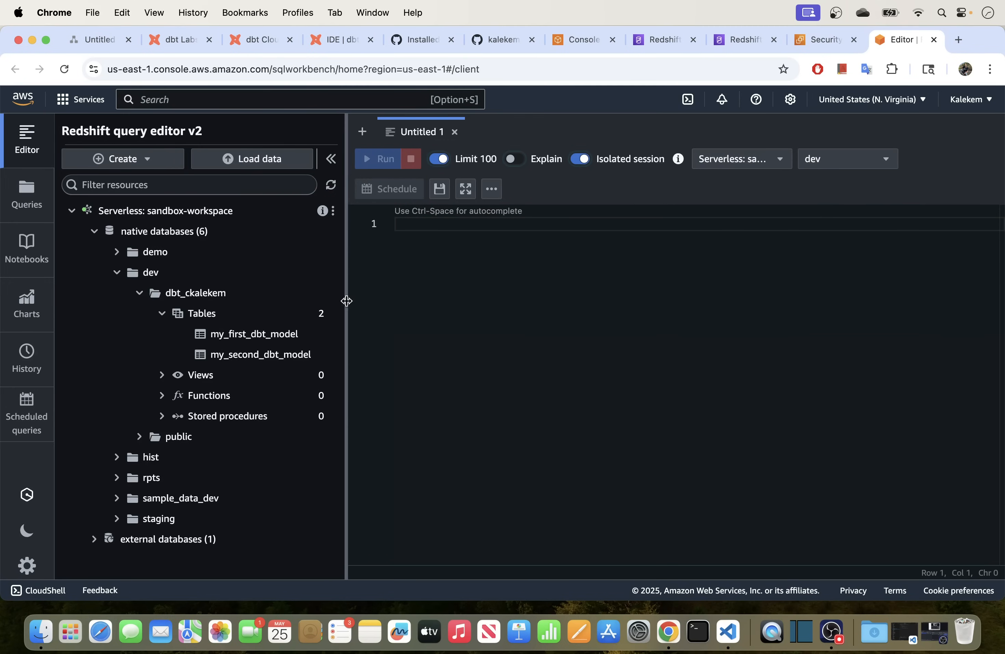
left_click(256, 338)
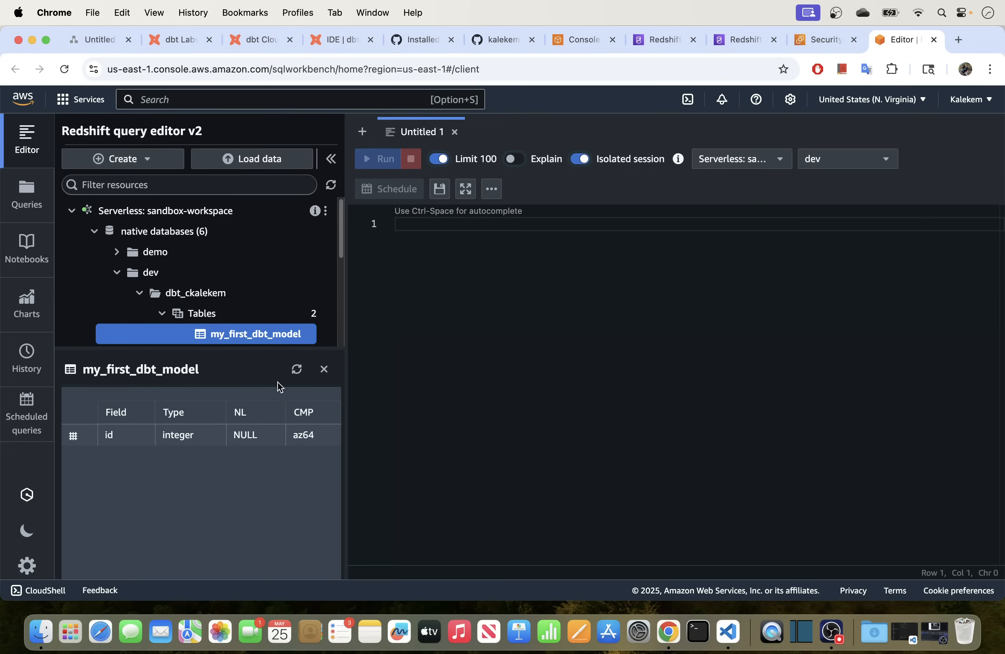
right_click(272, 339)
left_click(297, 353)
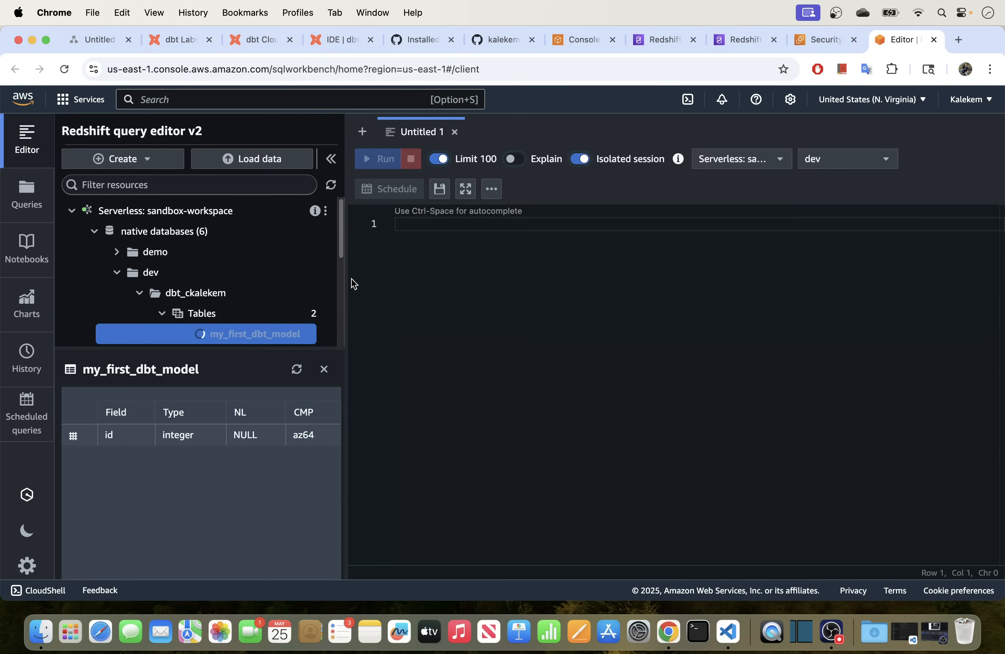
left_click(391, 160)
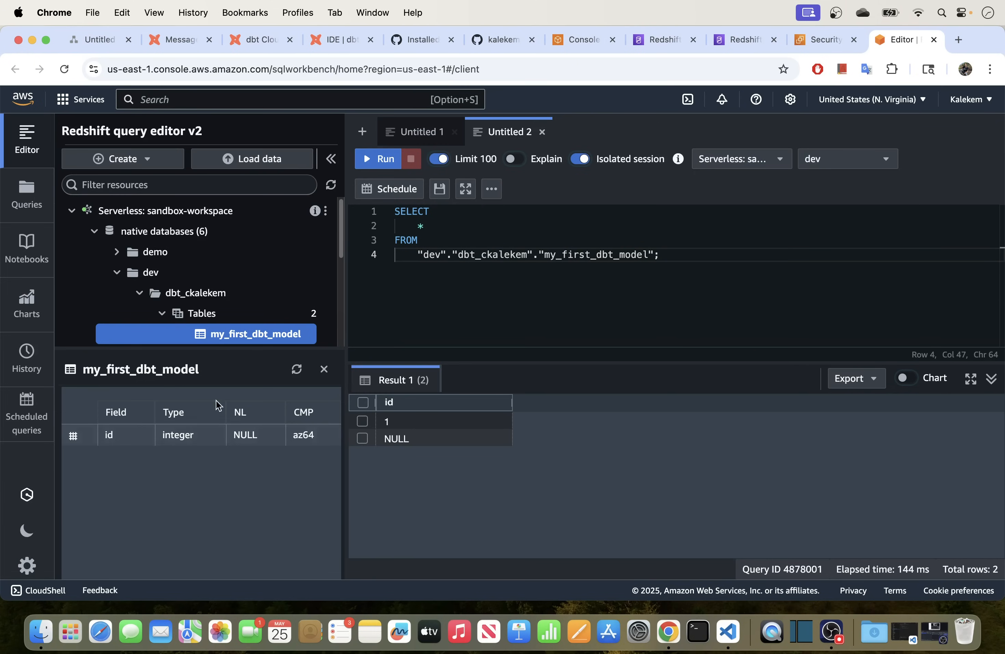
Reopen my_second_dbt_model.sql, dismissing the rename prompt, and highlight its where id = 1 filter.
left_click(338, 48)
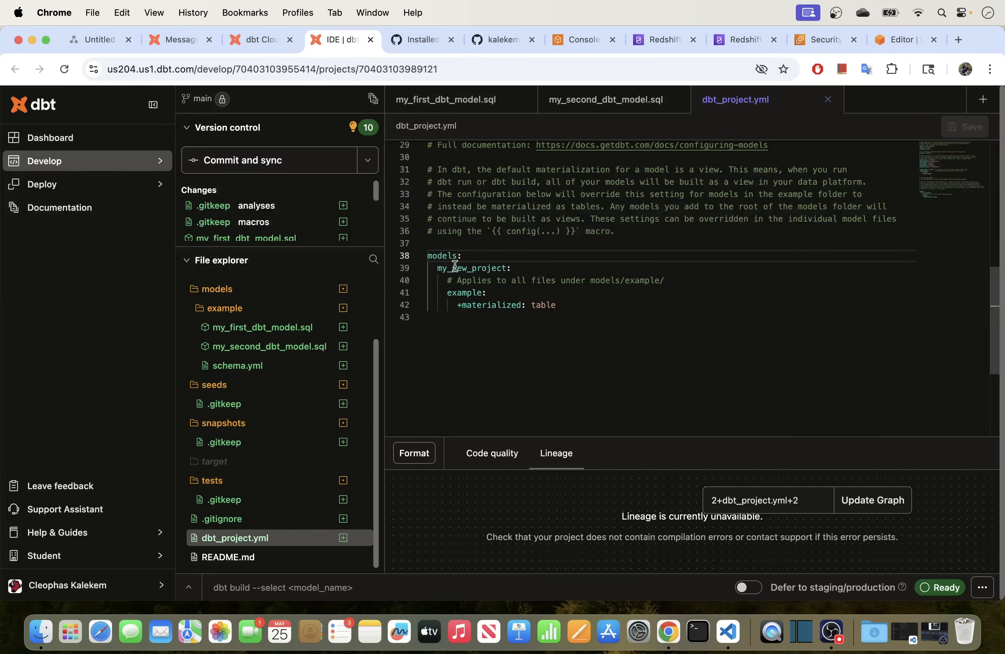
double_click(293, 350)
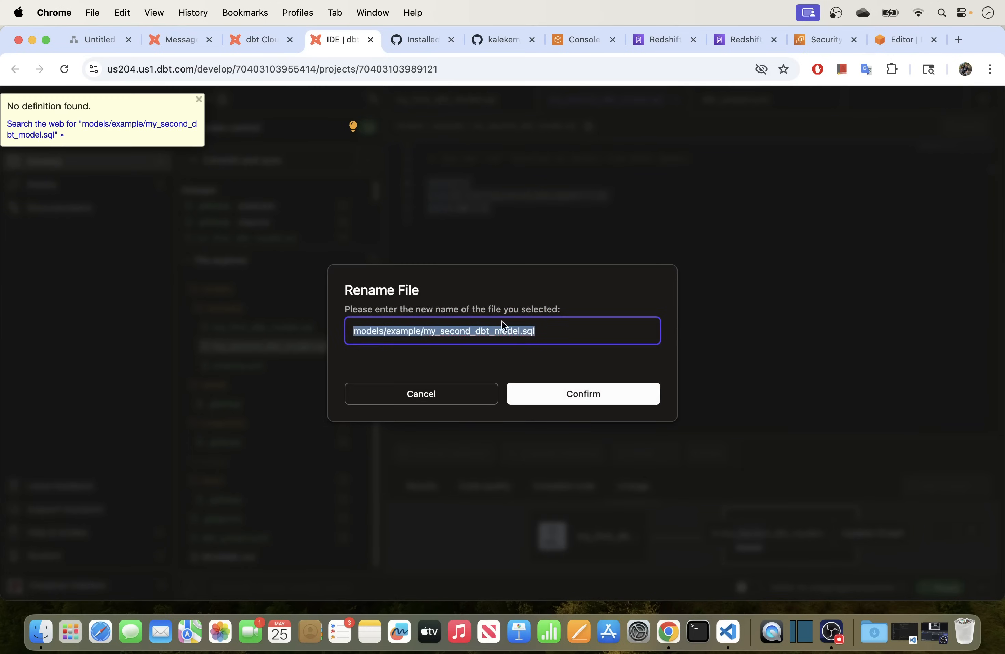
left_click(442, 403)
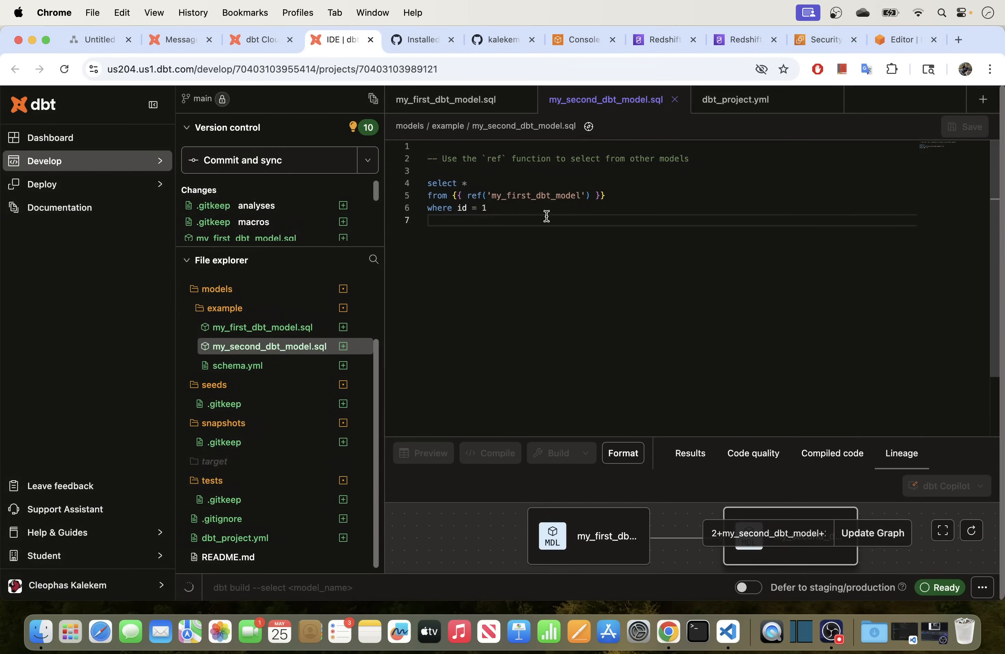
left_click_drag(503, 210, 418, 210)
left_click(892, 40)
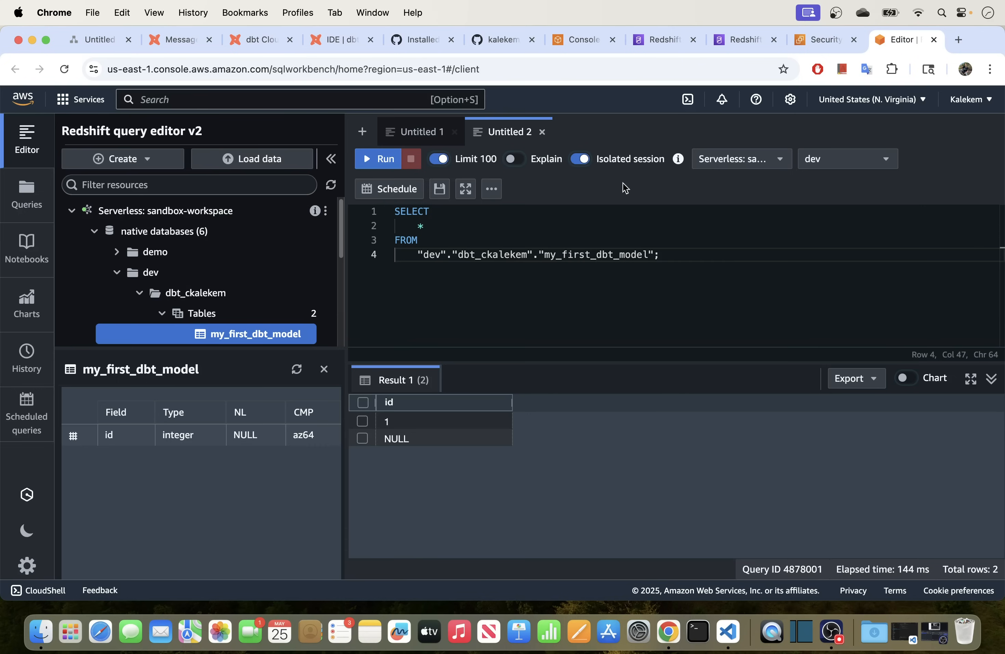
Run a SELECT on my_second_dbt_model, confirming it returns the single row id 1.
left_click(323, 368)
left_click(162, 314)
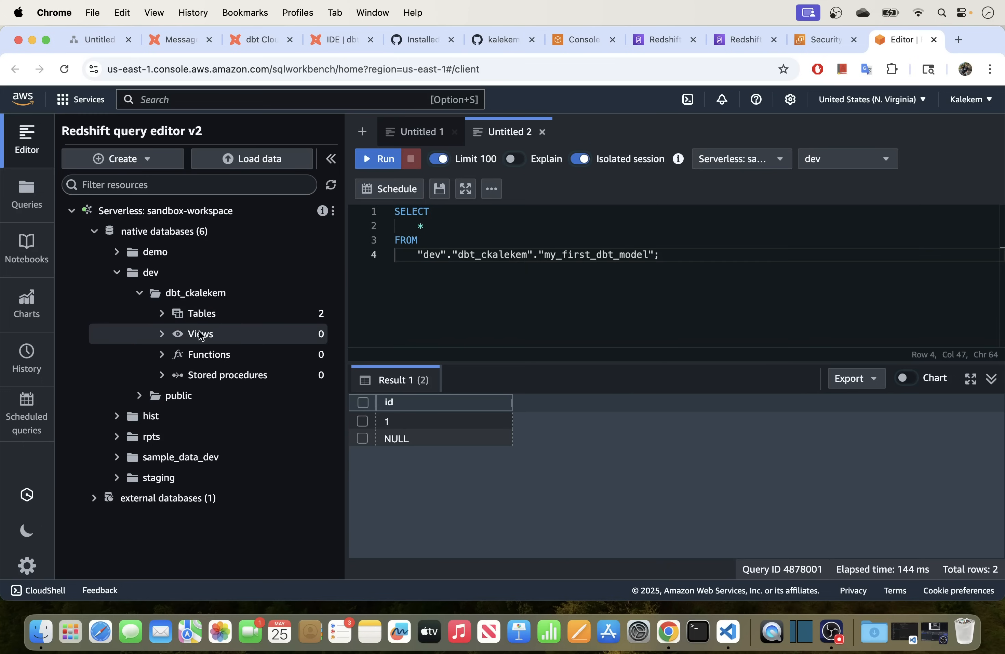
left_click(174, 312)
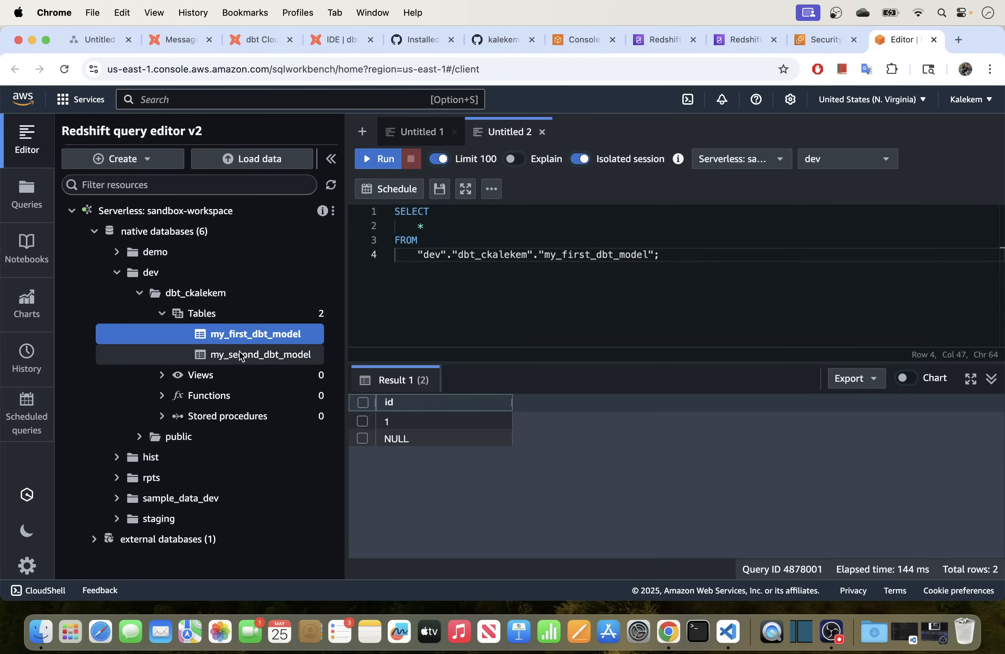
left_click(240, 353)
right_click(277, 276)
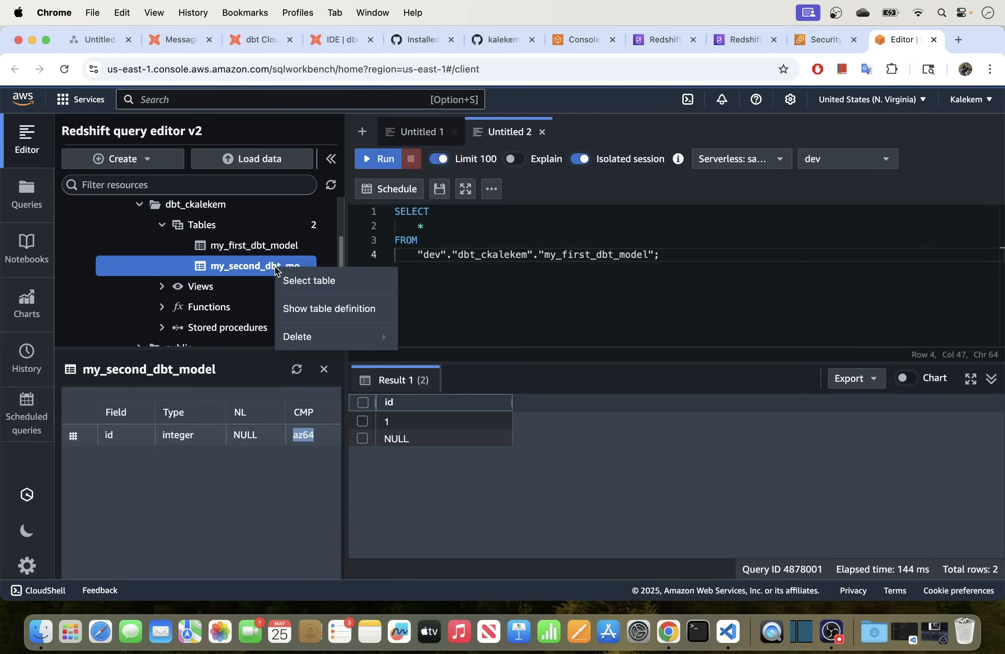
left_click(293, 278)
left_click(382, 159)
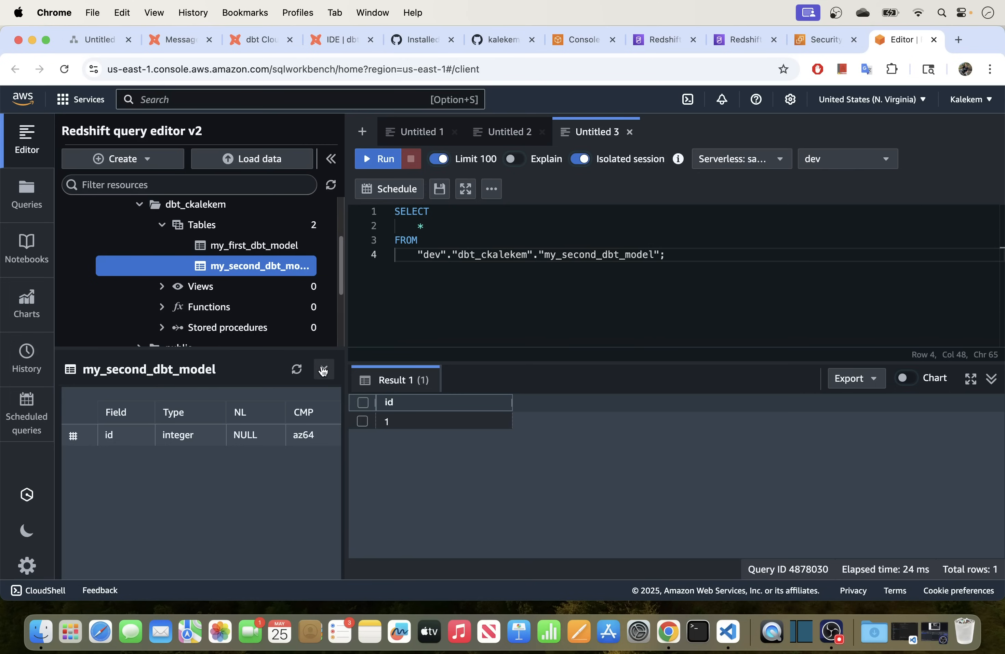
Close the table details, collapse the dbt schema tree and return to the dbt Cloud IDE.
left_click(323, 368)
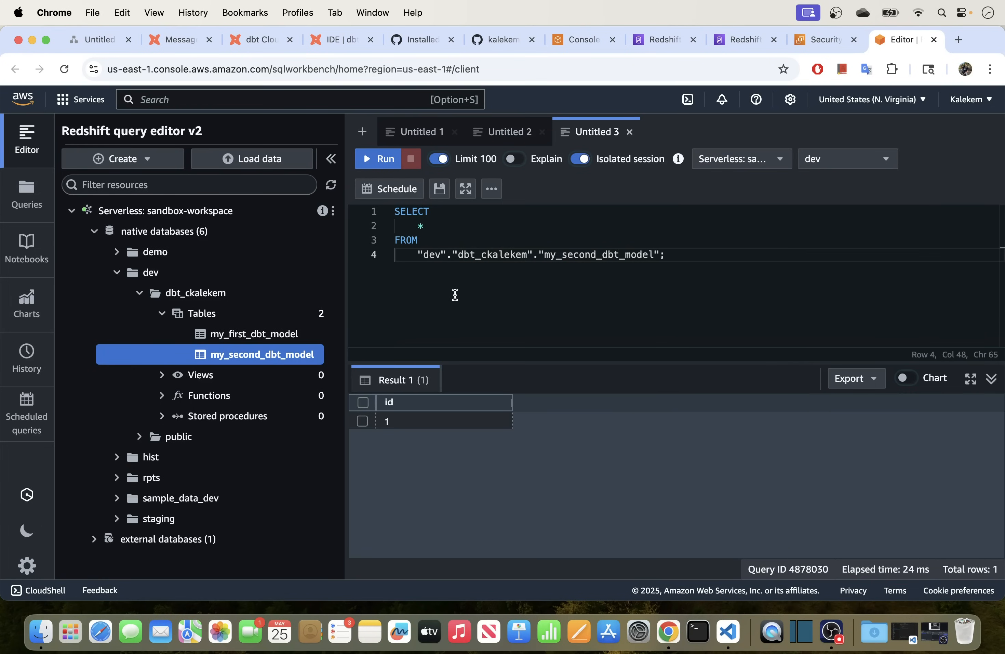
left_click(162, 313)
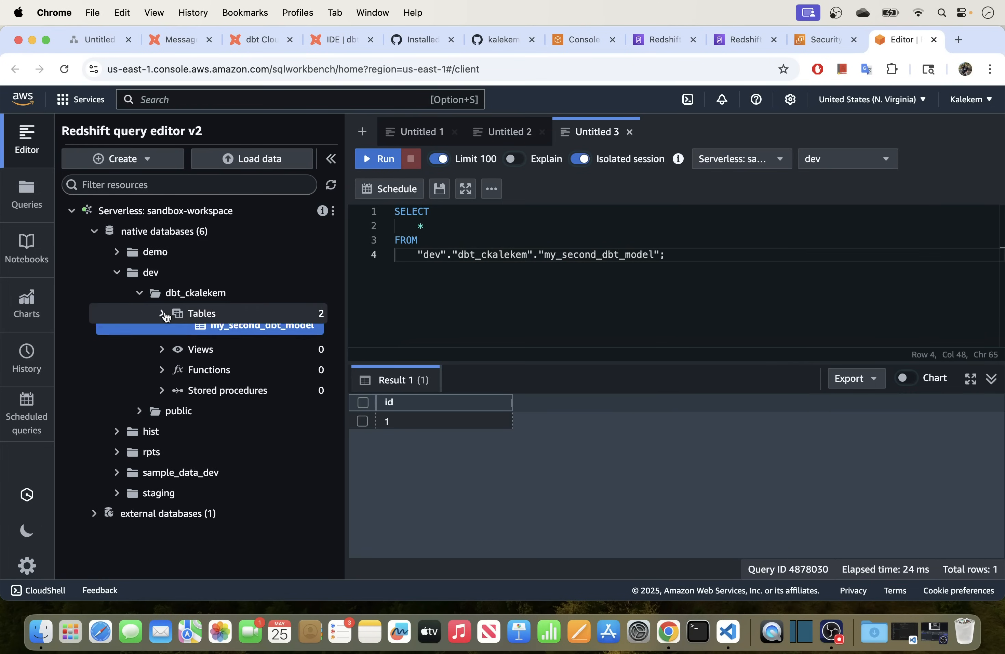
left_click(140, 294)
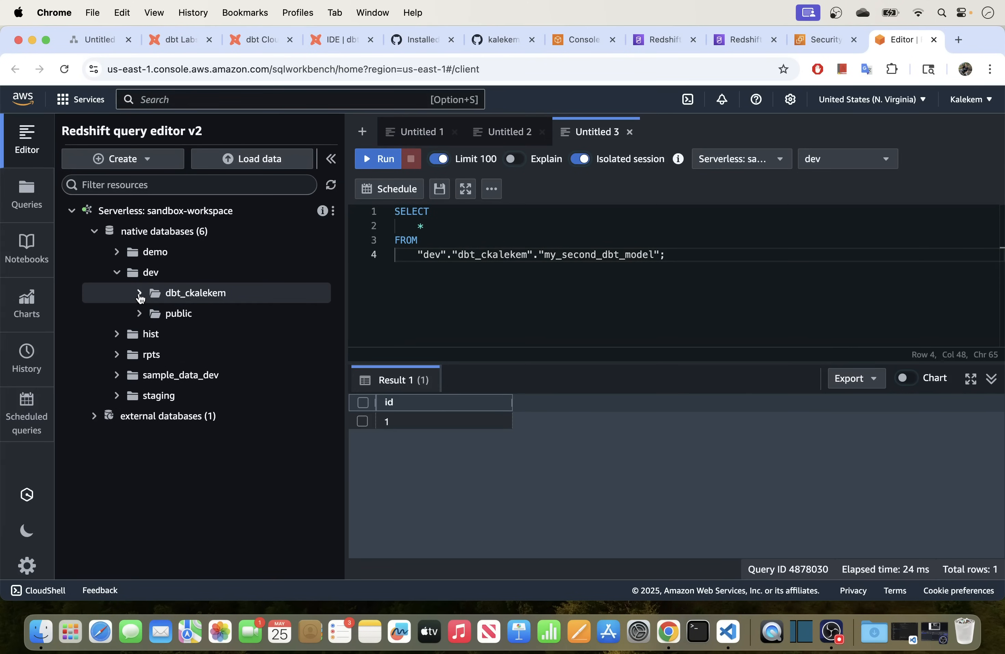
left_click(345, 46)
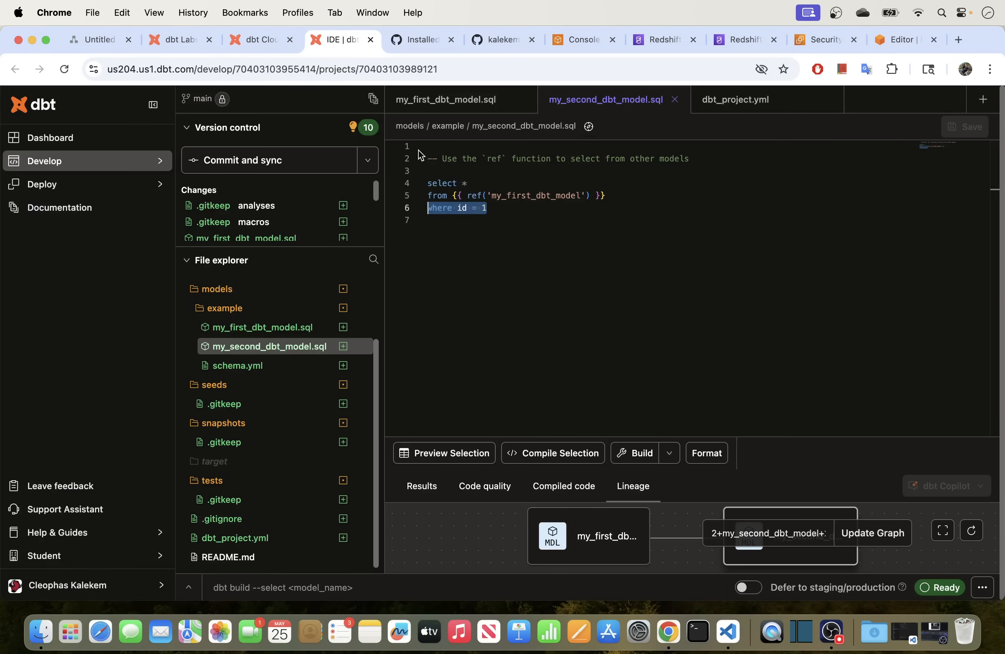